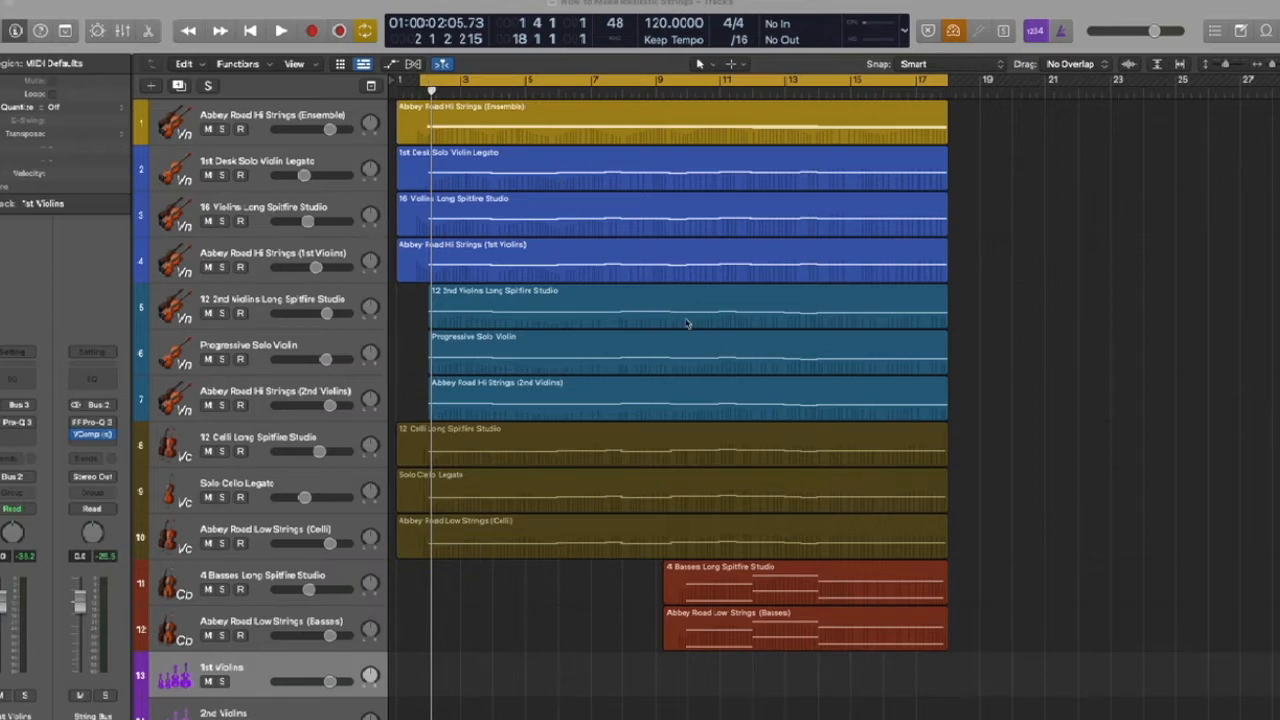
Look over the string tracks and the 1st Violins, 2nd Violins, Celli and Bass bus tracks in the arrangement
scroll(591, 458, down, 5)
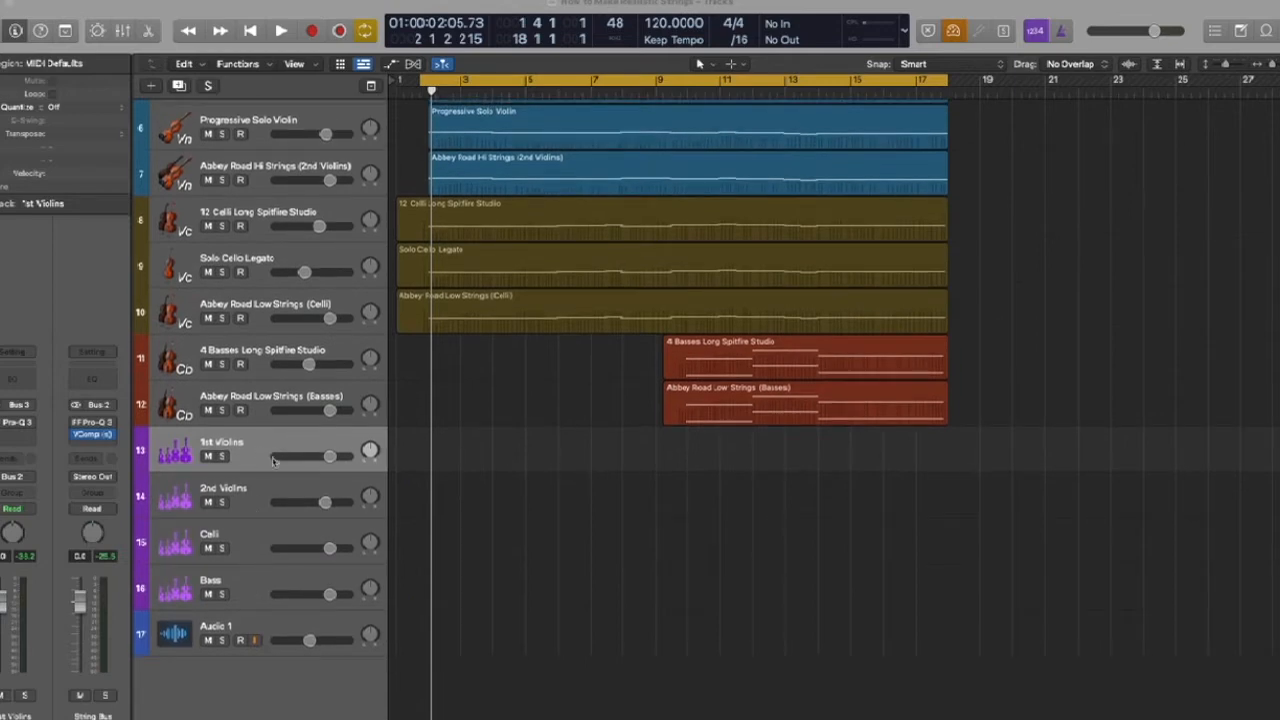
scroll(273, 460, up, 5)
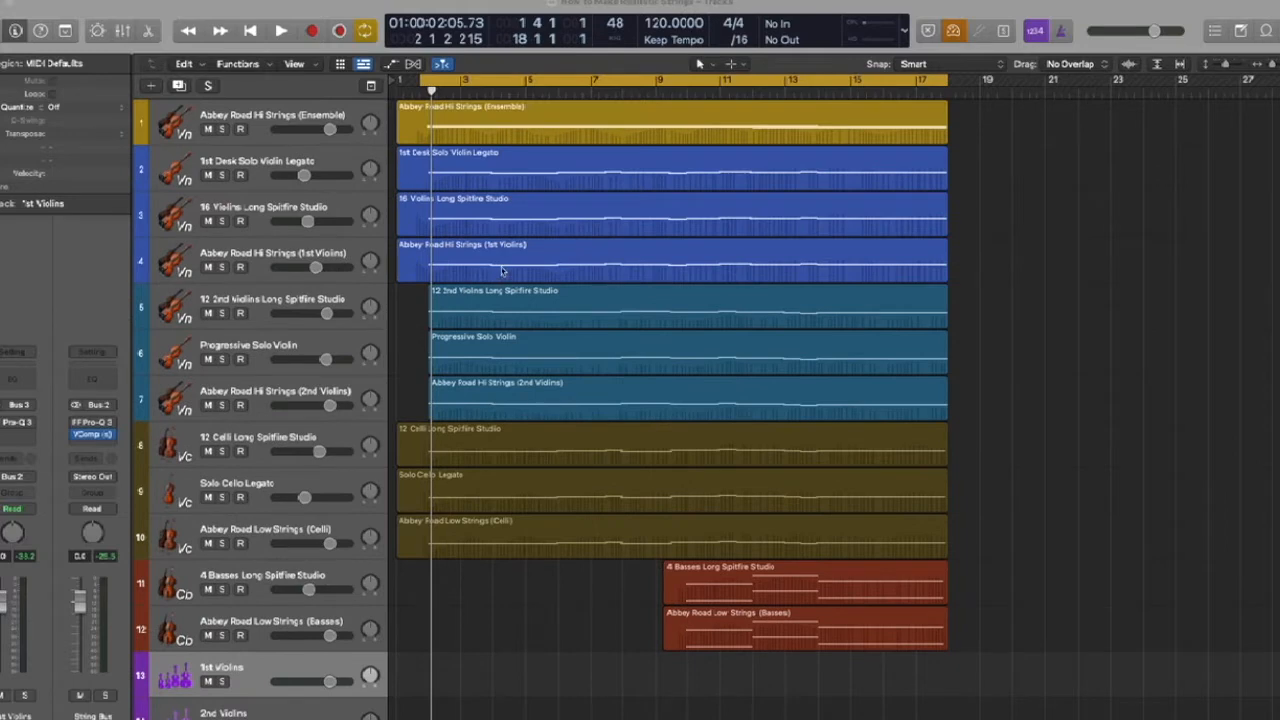
scroll(248, 668, down, 1)
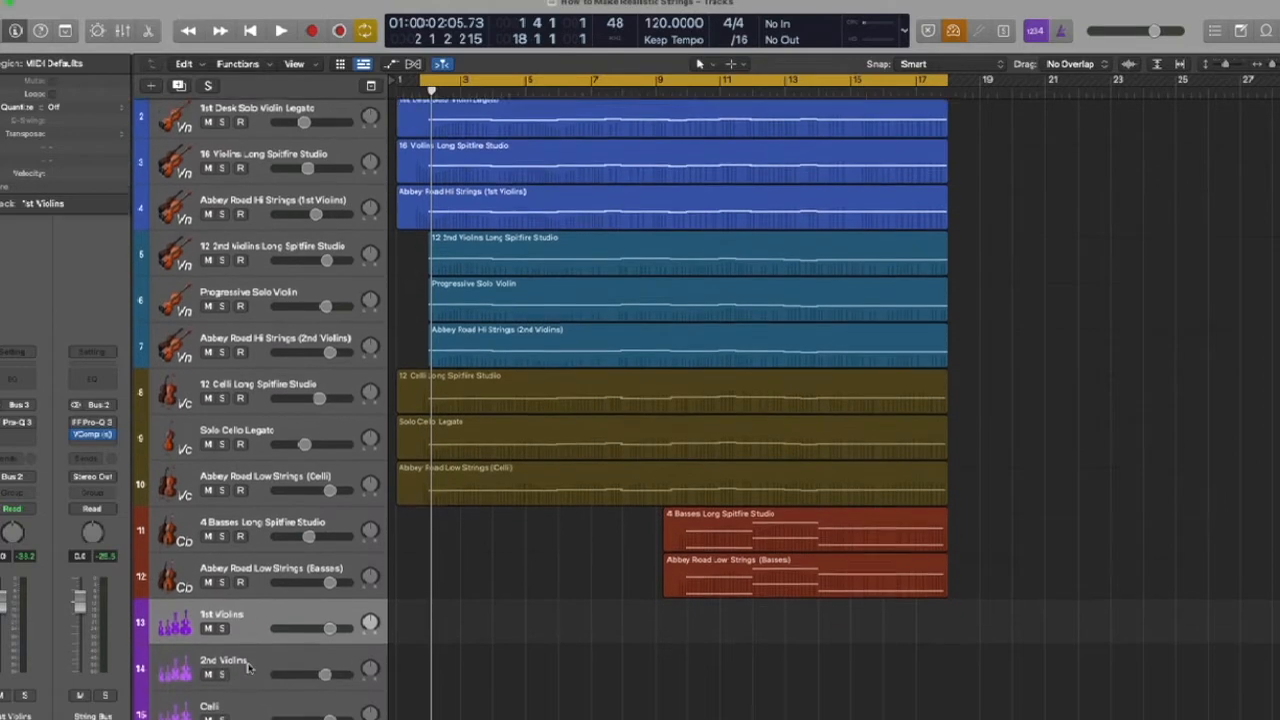
click(249, 660)
scroll(250, 650, down, 1)
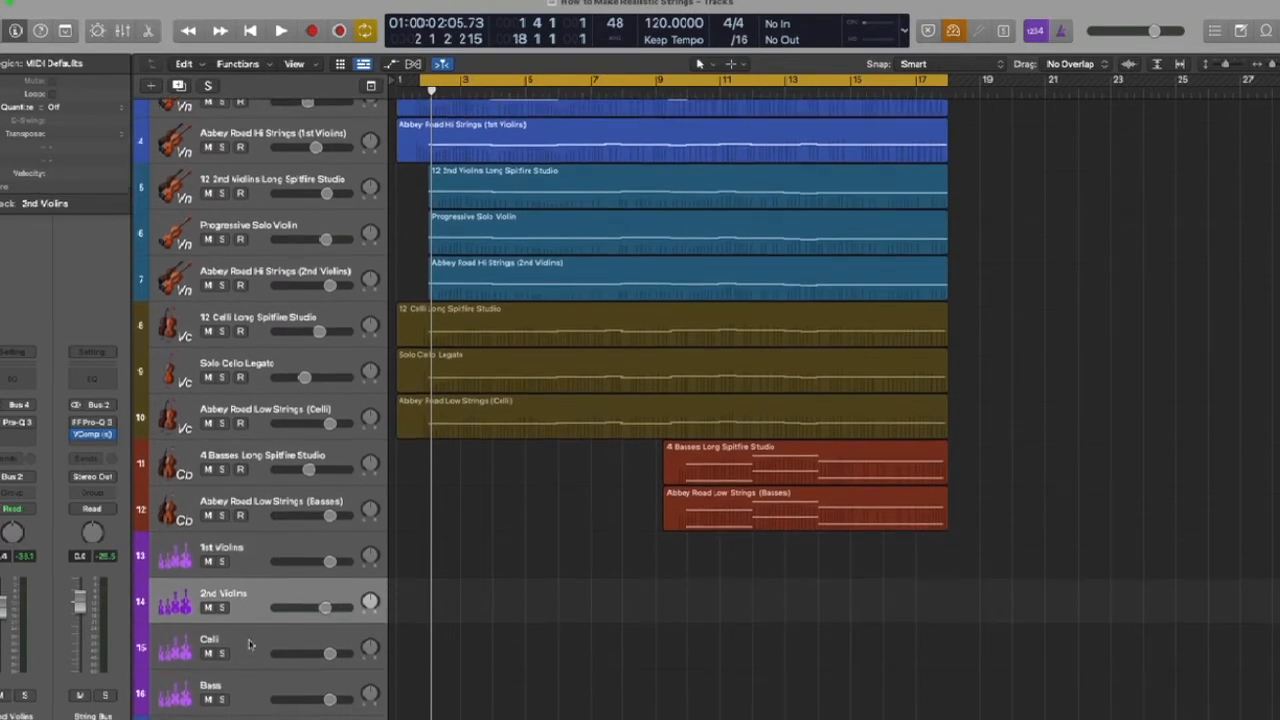
click(248, 645)
scroll(248, 645, down, 1)
click(248, 645)
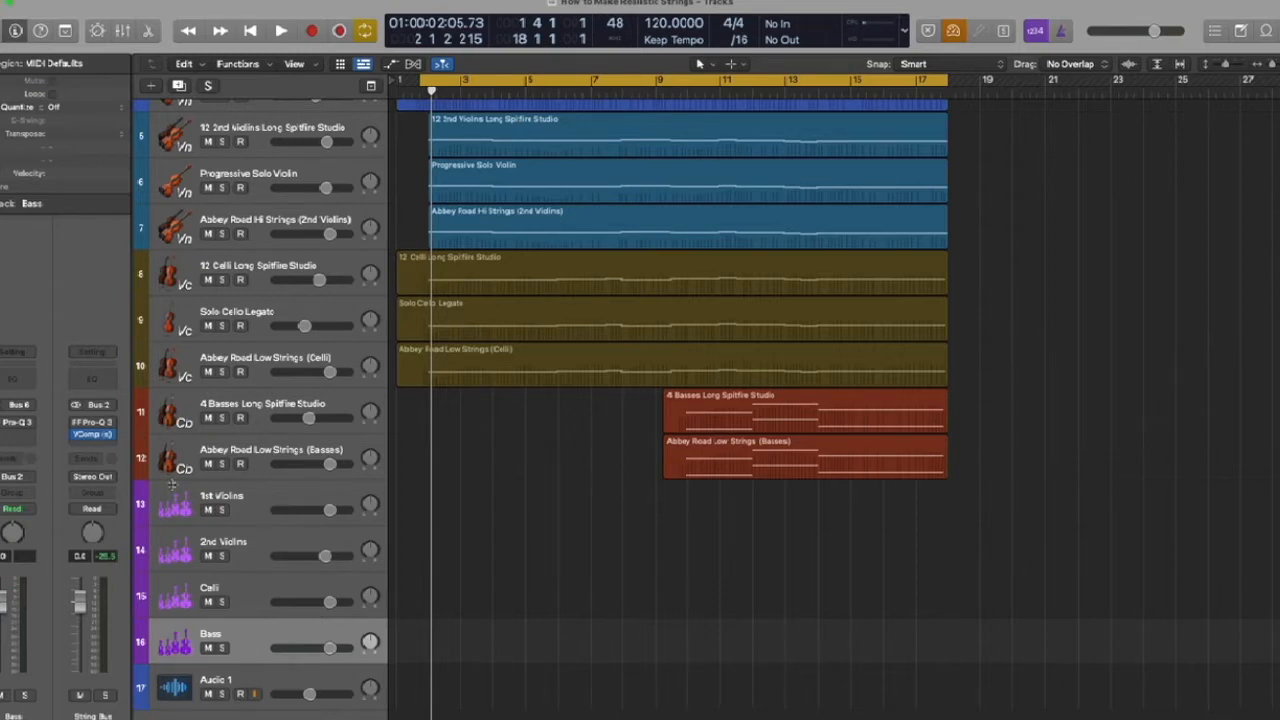
scroll(516, 416, up, 5)
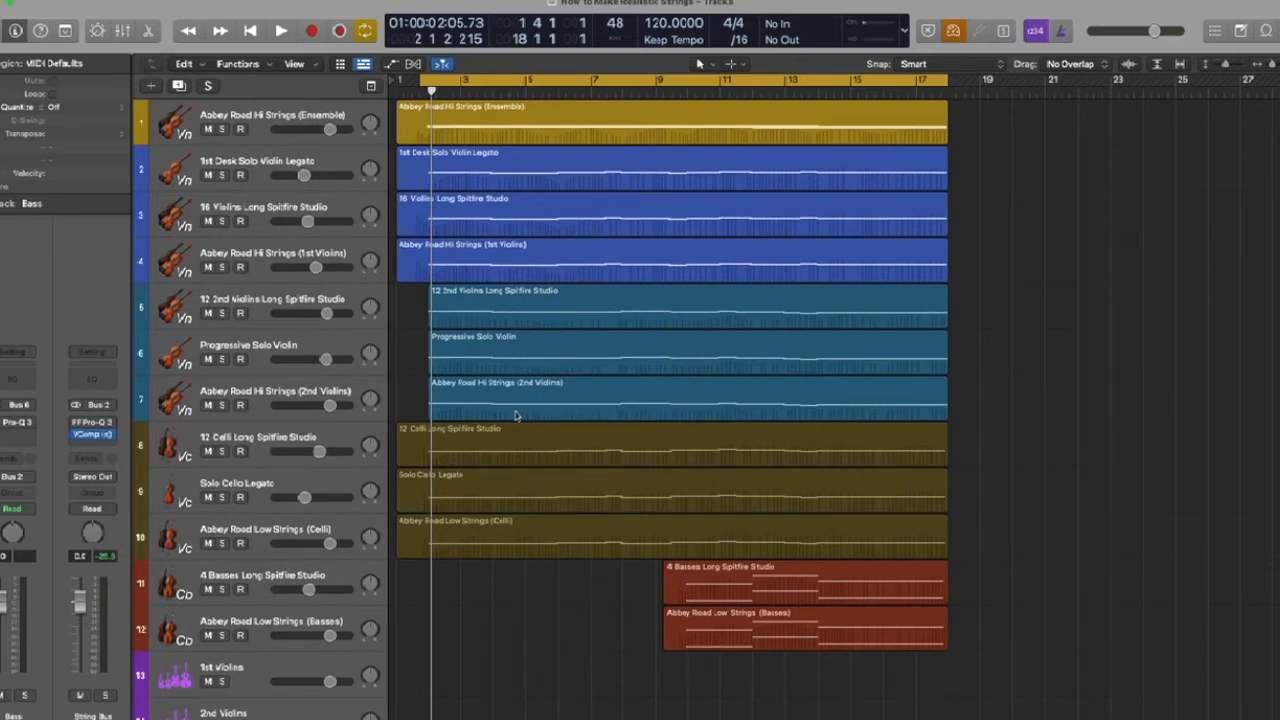
Extend the end of the cycle range slightly to 18 2 1 and play the full string arrangement through
click(944, 80)
drag(944, 80, 955, 80)
key(space)
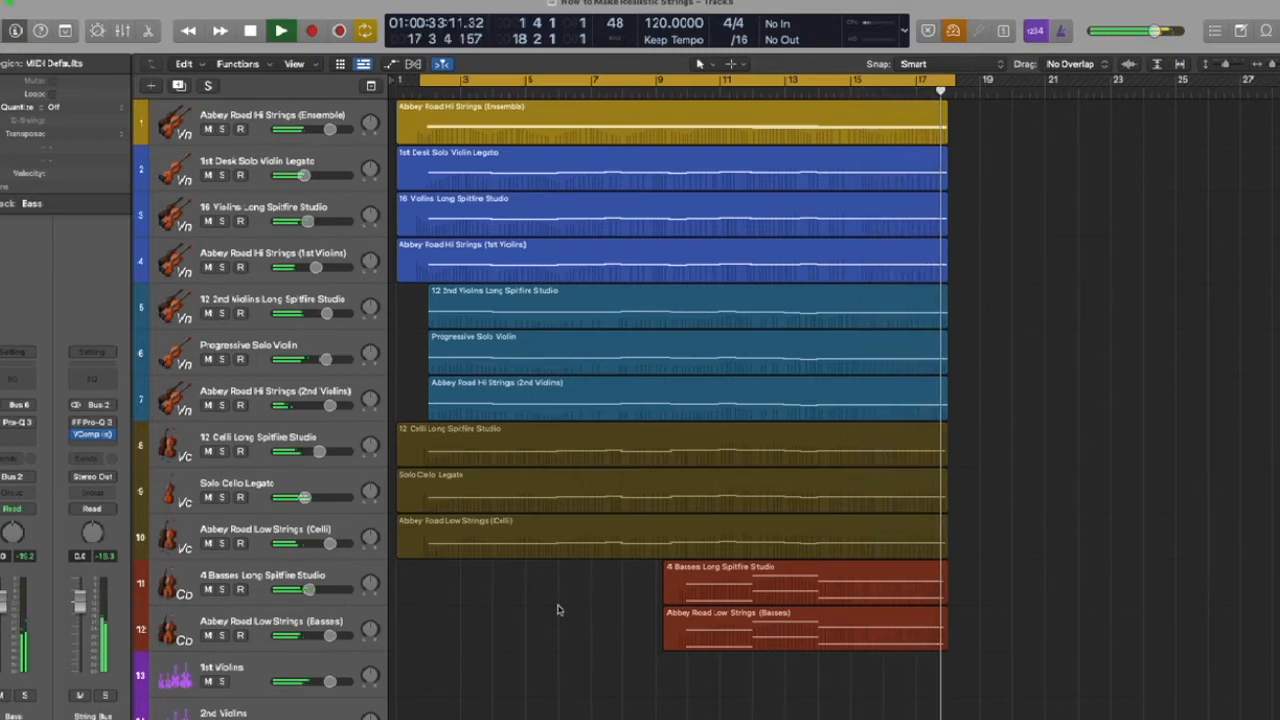
key(space)
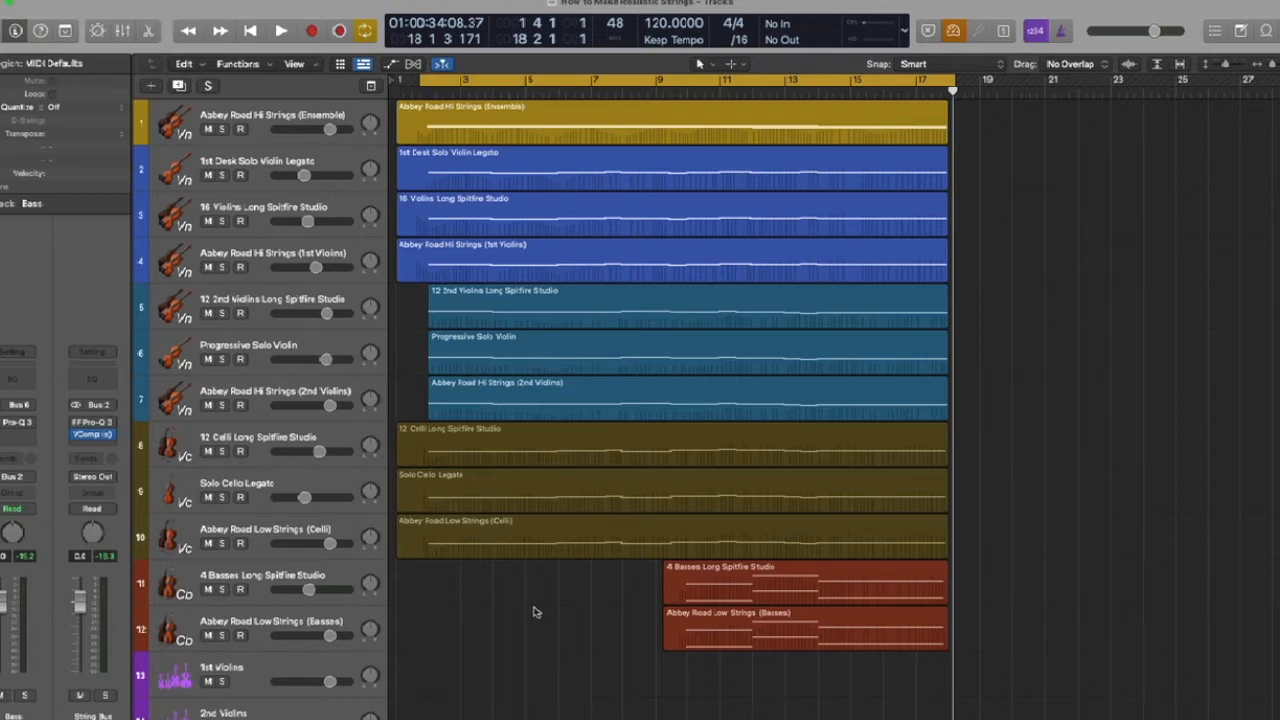
Open the Pro-Q 3 equalizer on the 1st Violins bus and solo that bus, keeping the track headers visible
click(255, 677)
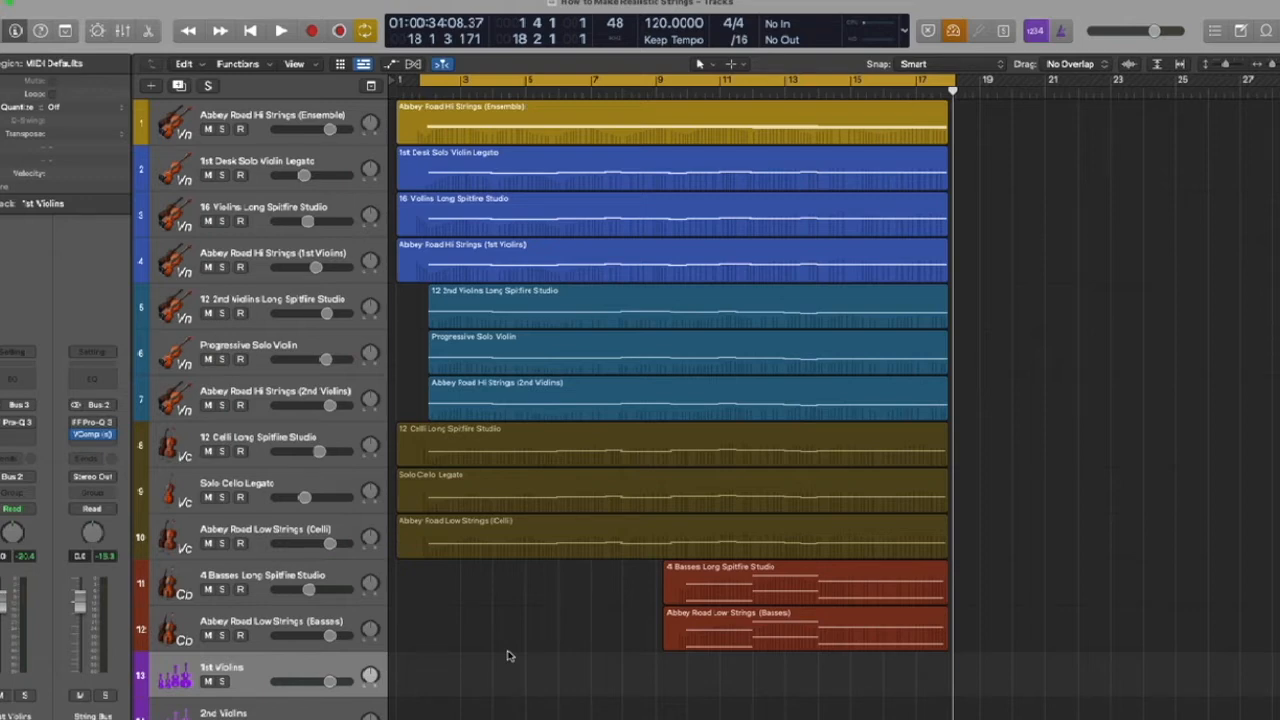
mouse_move(15, 425)
drag(746, 187, 685, 186)
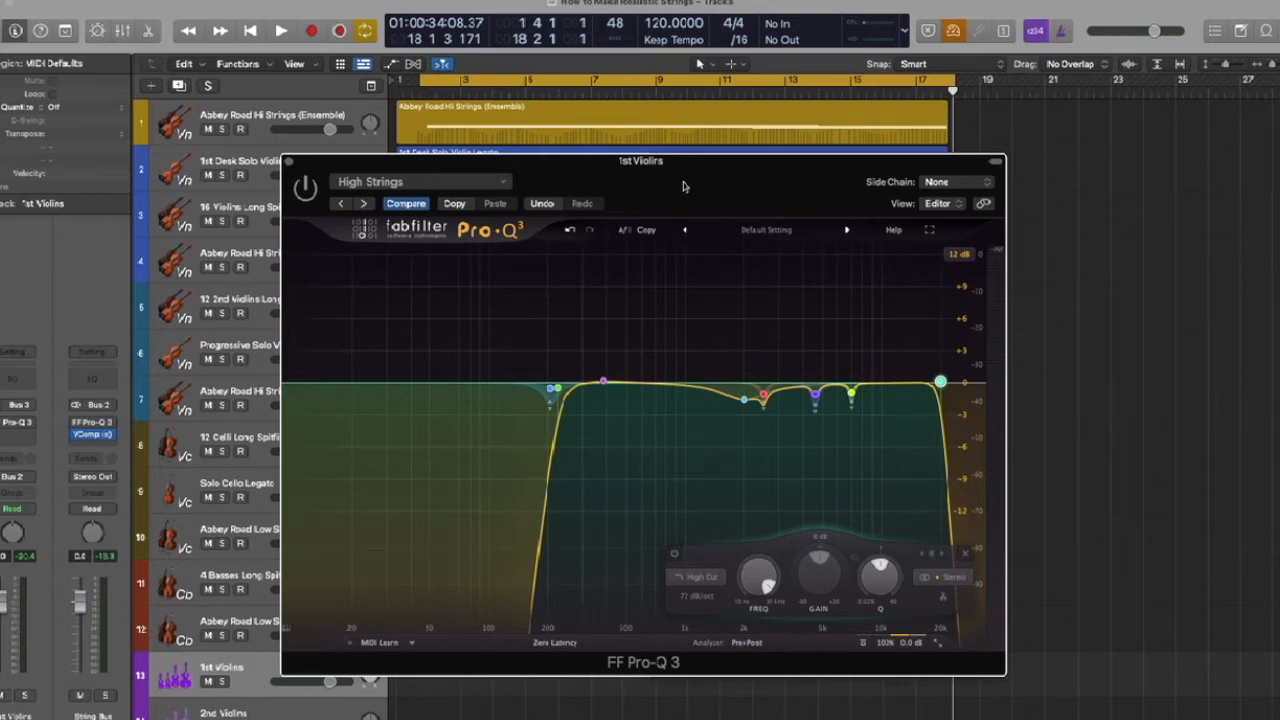
key(s)
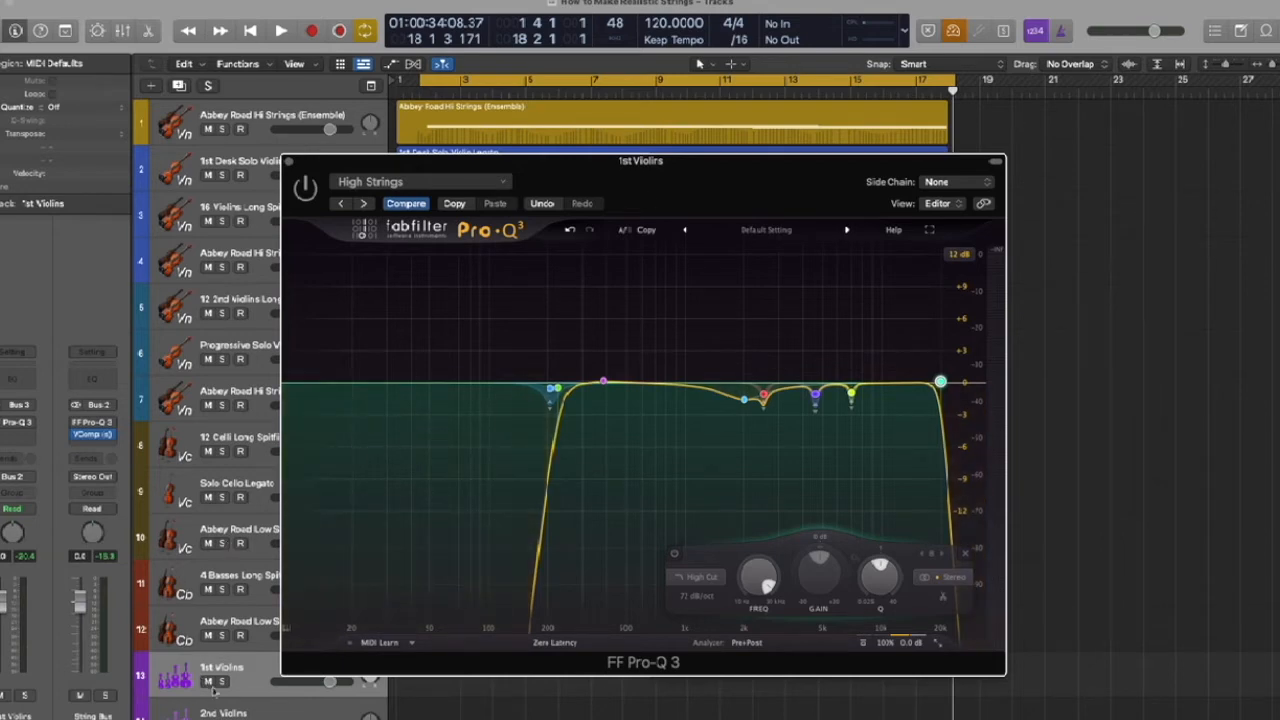
drag(658, 201, 698, 149)
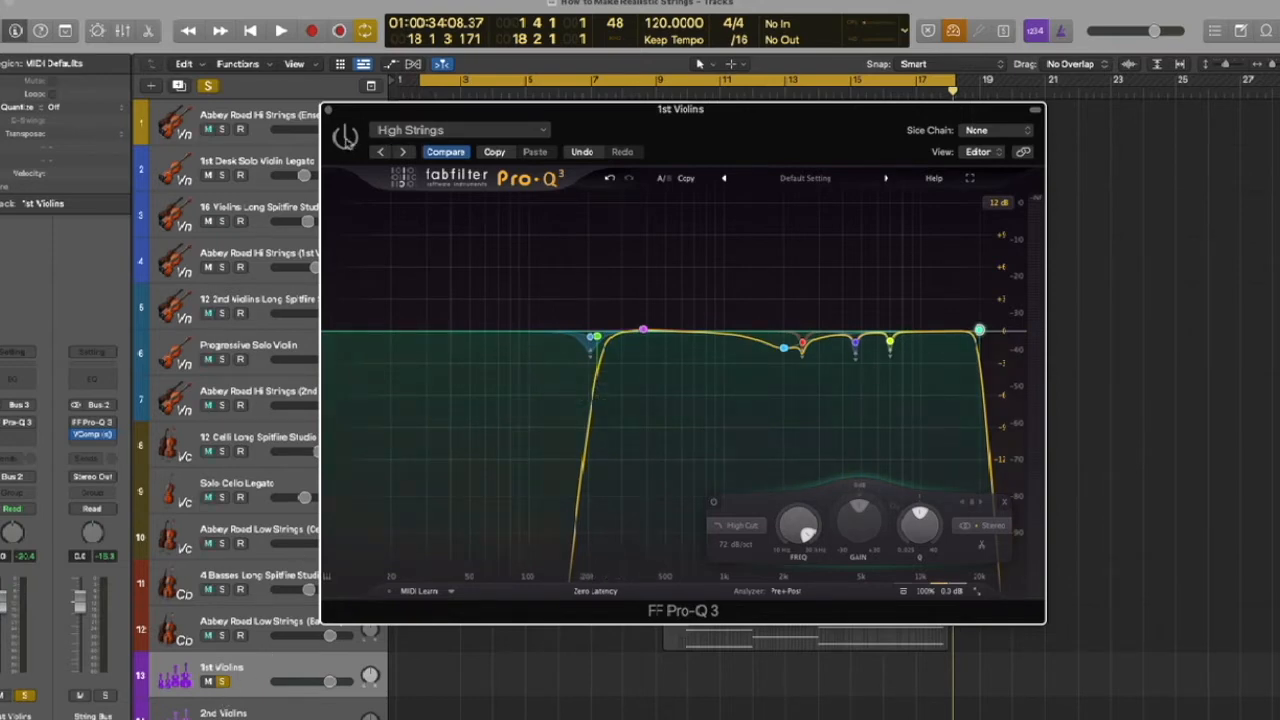
Play the soloed 1st Violins with the equalizer bypassed to hear the untreated sound
key(space)
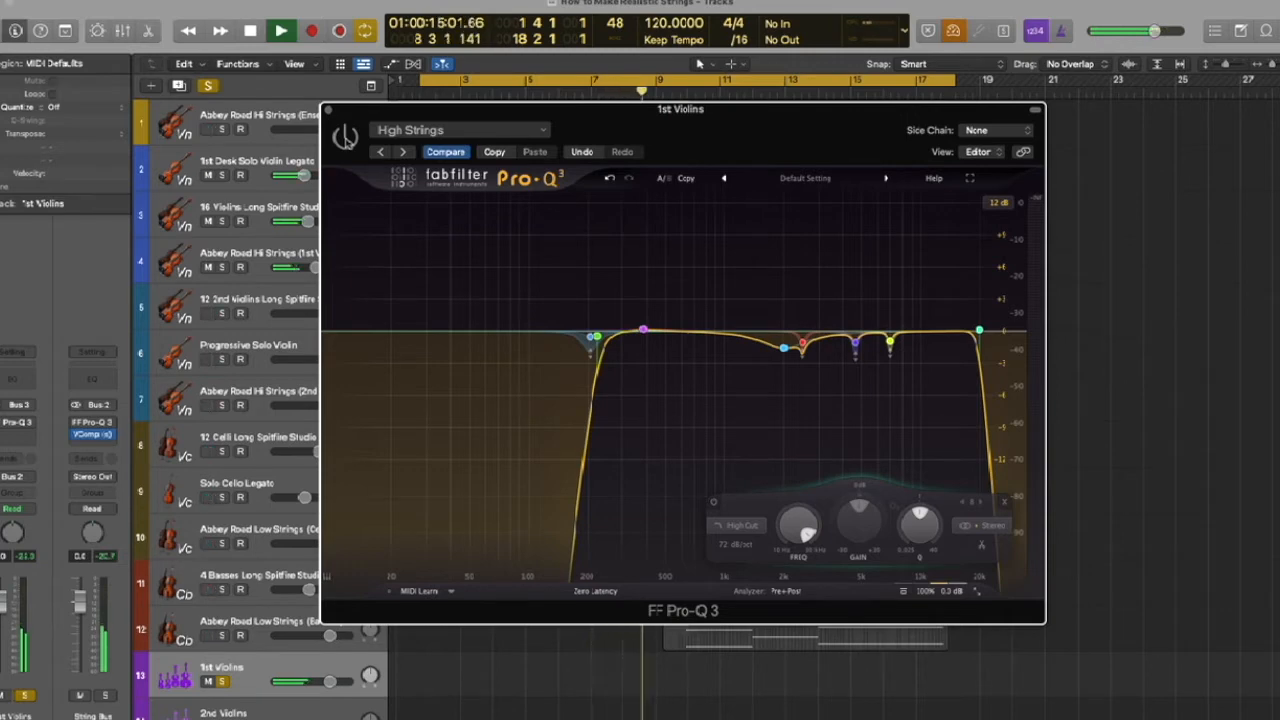
key(space)
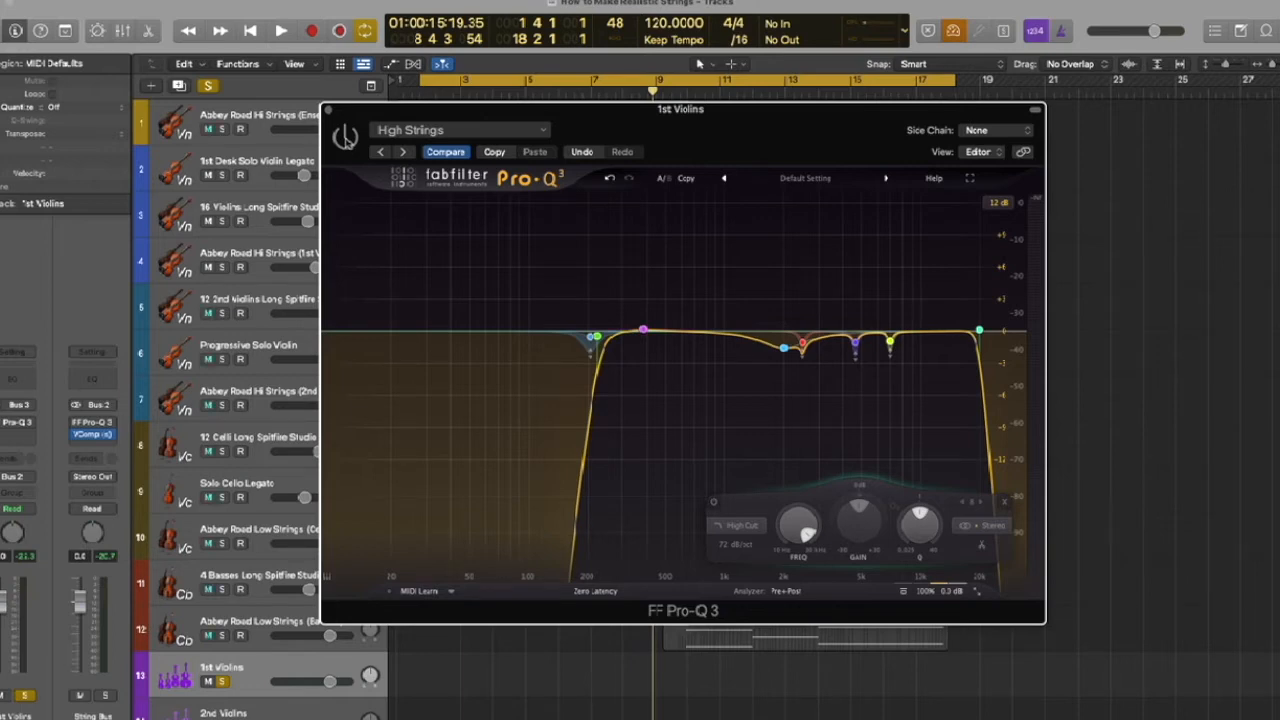
Enable the 1st Violins equalizer and delete its narrow low-frequency cut at about 205 Hz
click(345, 138)
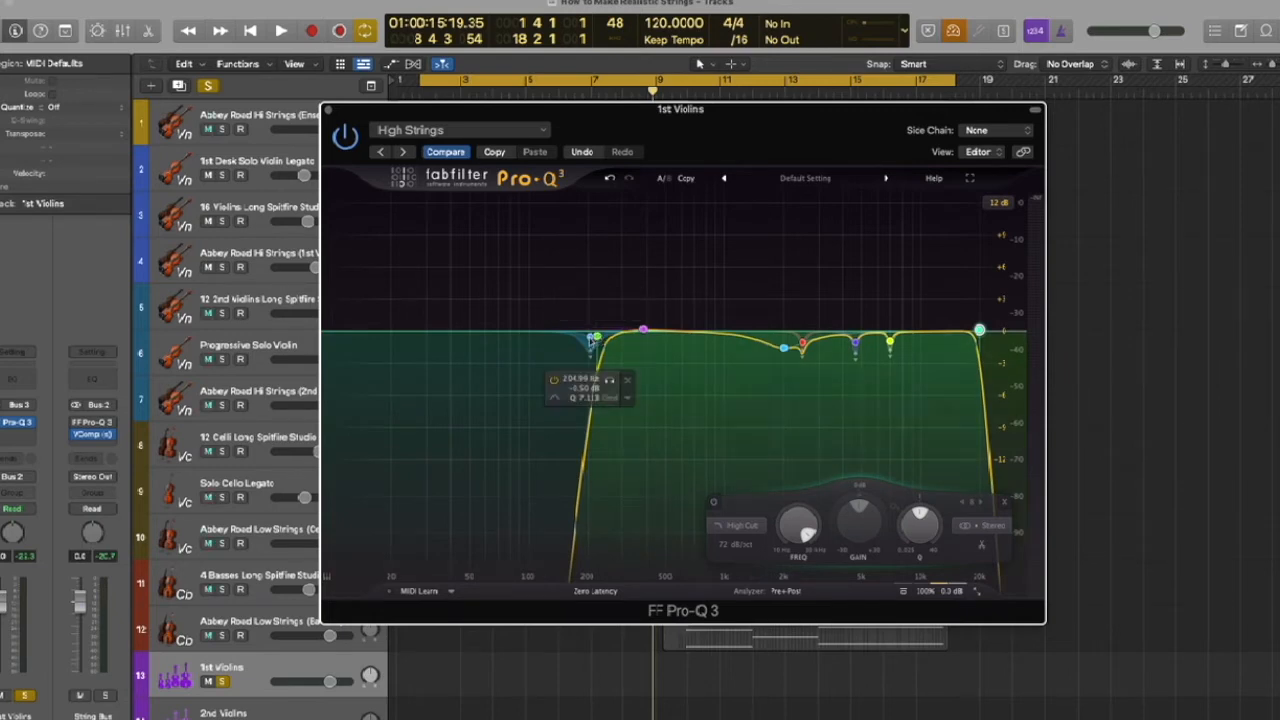
click(628, 383)
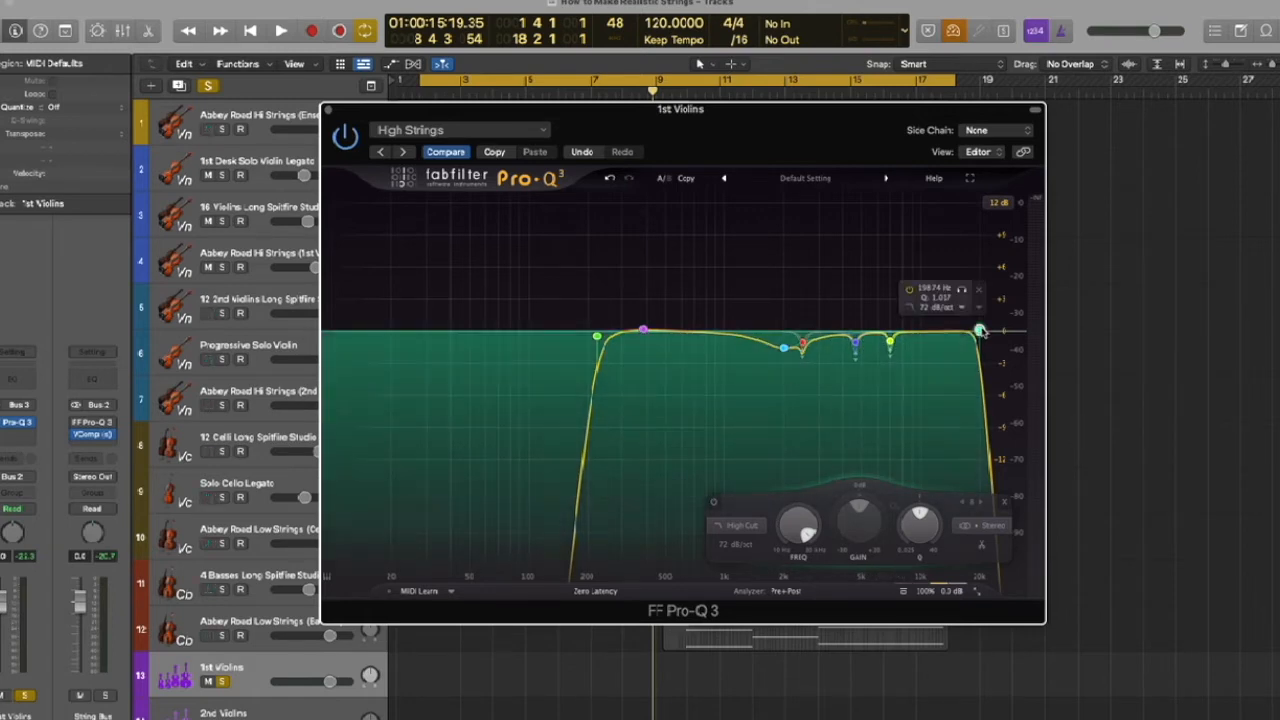
scroll(983, 330, down, 2)
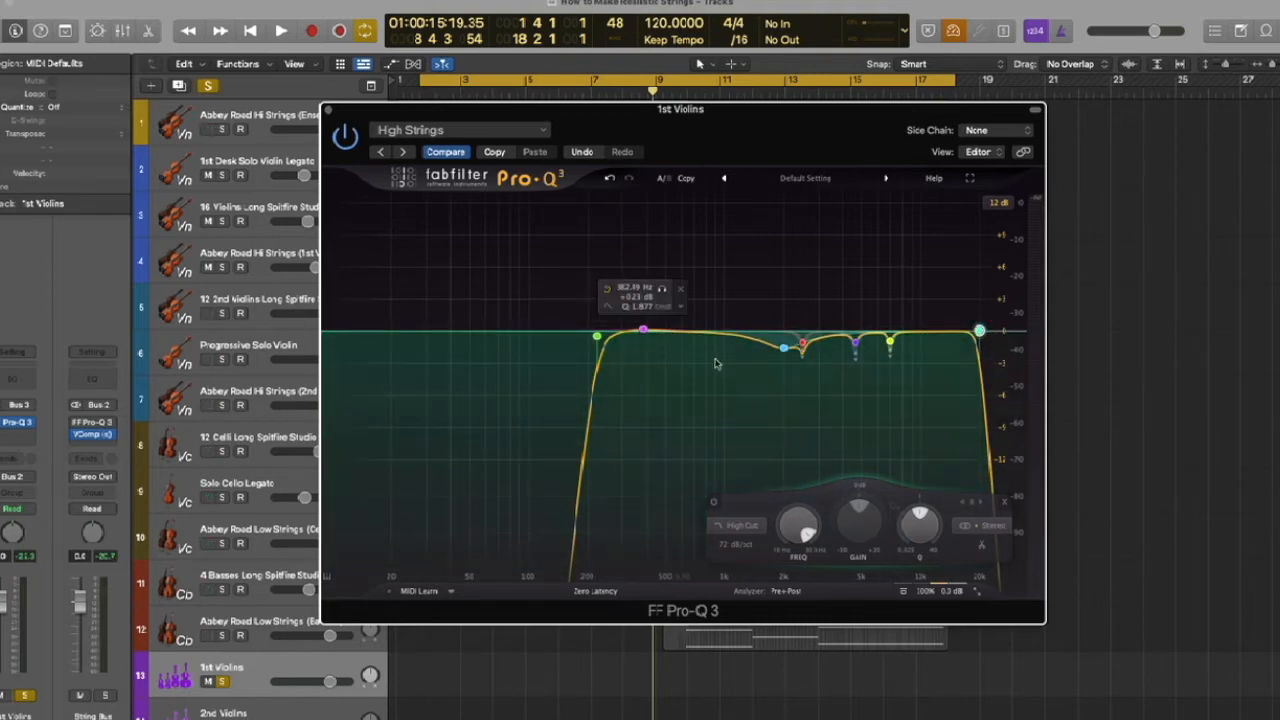
Compare the soloed 1st Violins with the equalizer bypassed and active during playback, leaving it switched on
key(space)
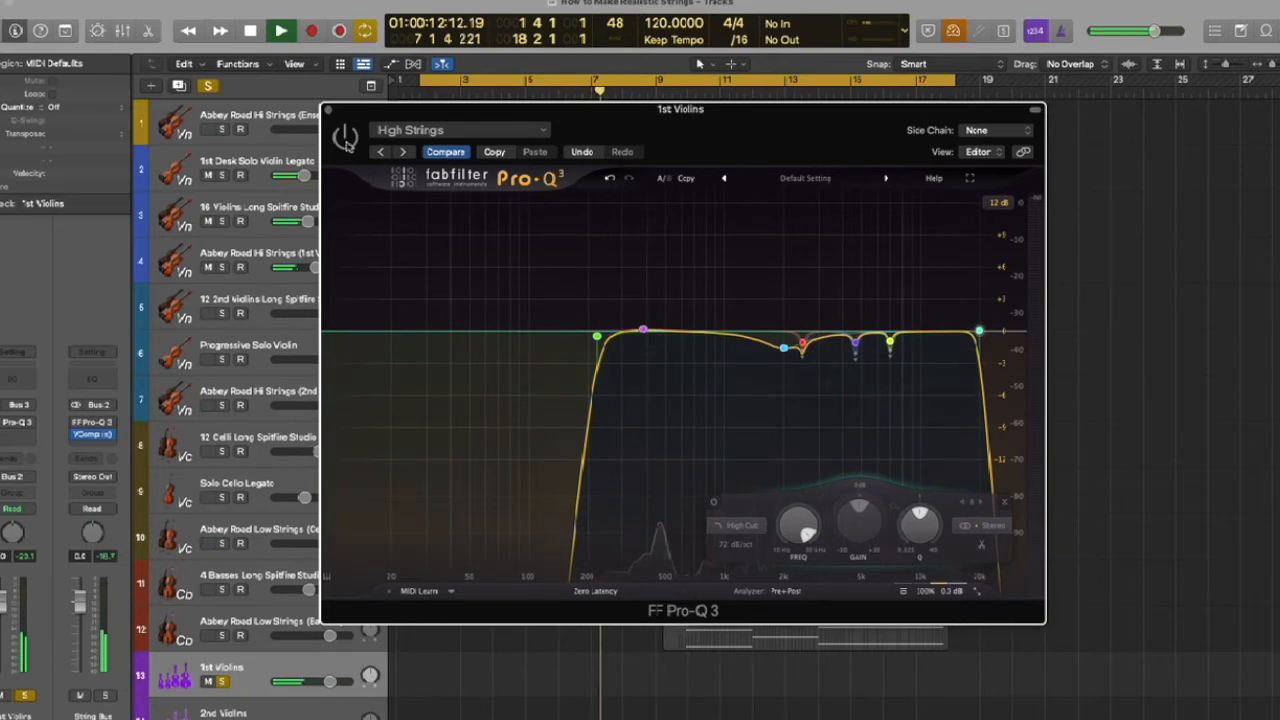
click(345, 139)
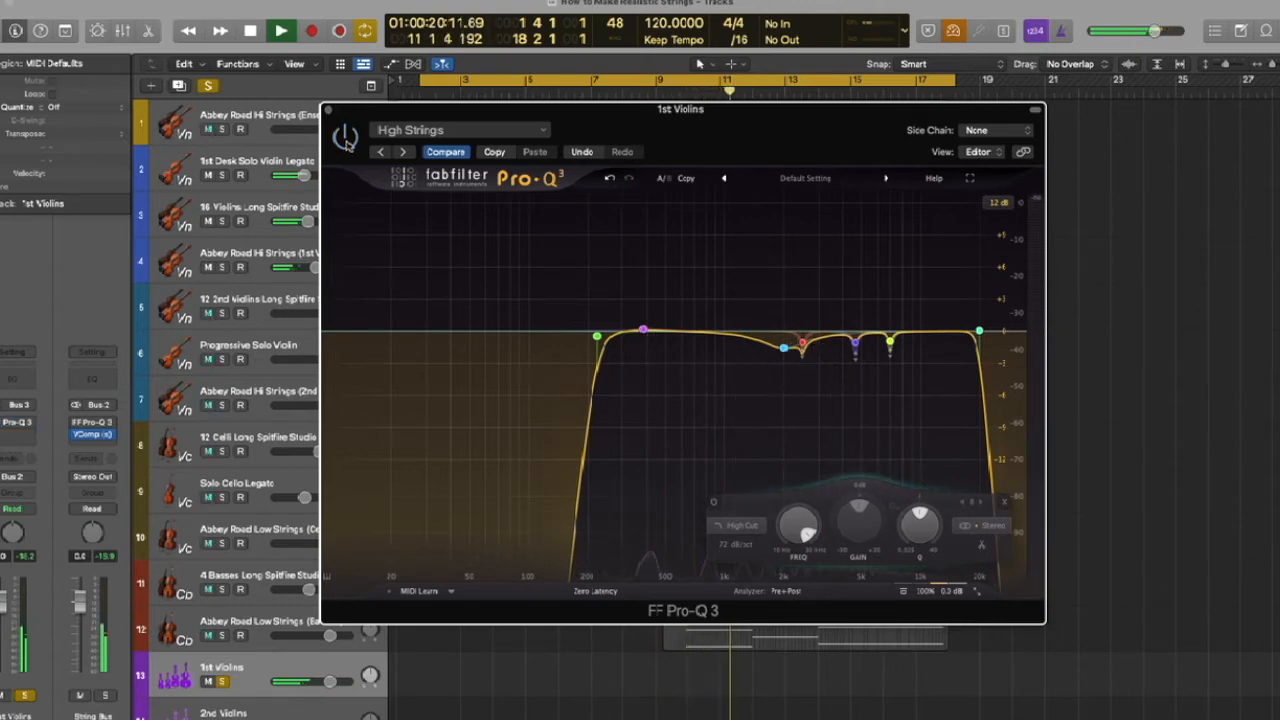
click(345, 139)
click(345, 139)
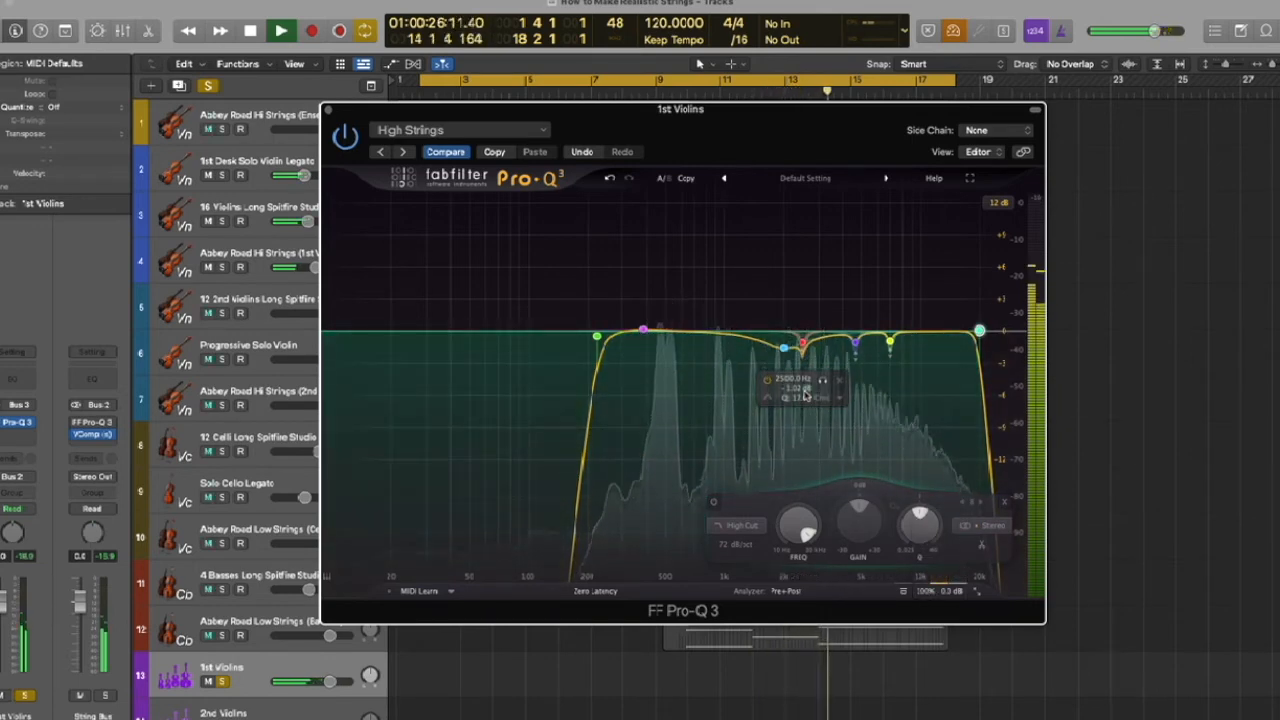
key(space)
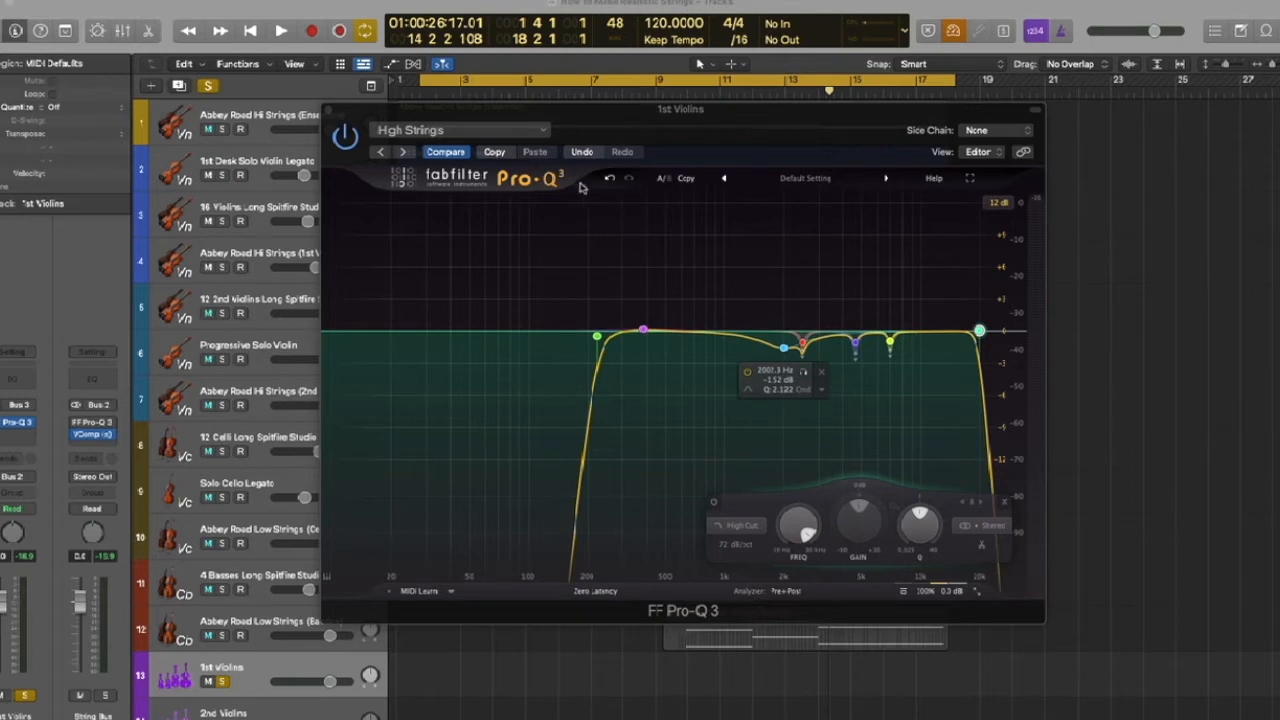
During playback, audition in isolation the EQ cuts at about 2000 Hz, 2500 Hz, 4600 Hz and 7000 Hz
key(space)
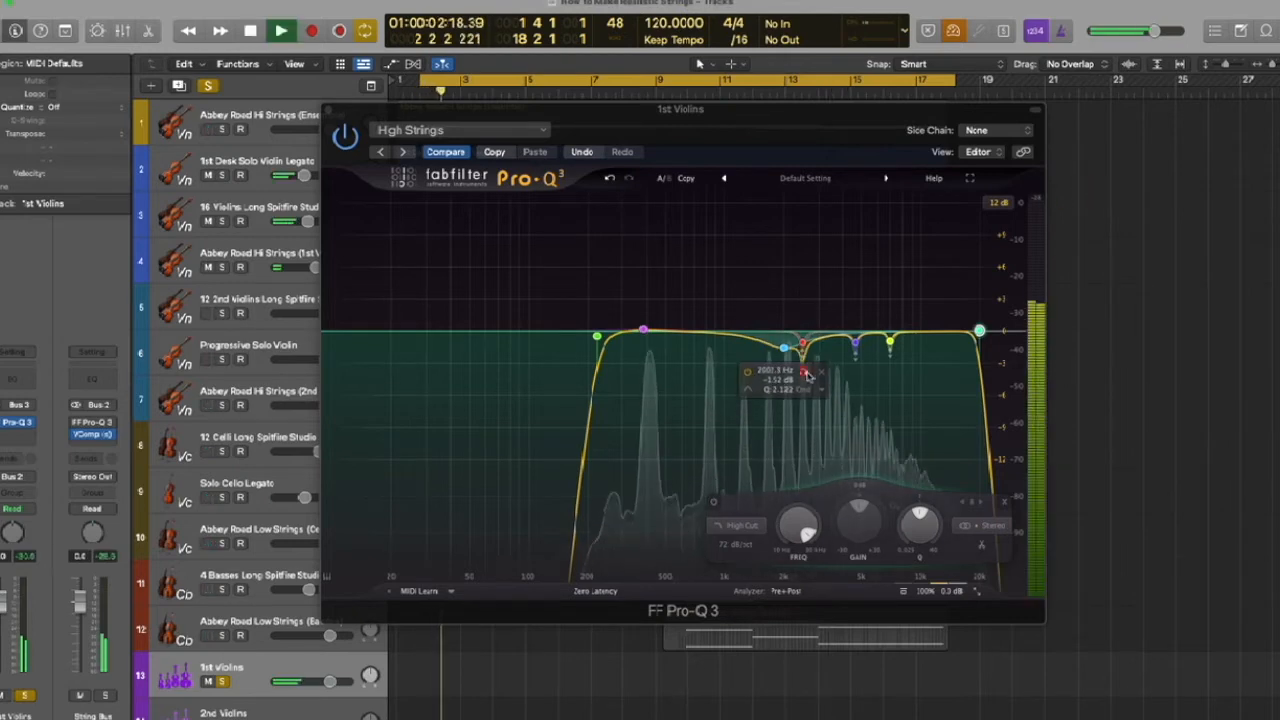
click(805, 372)
drag(805, 376, 811, 368)
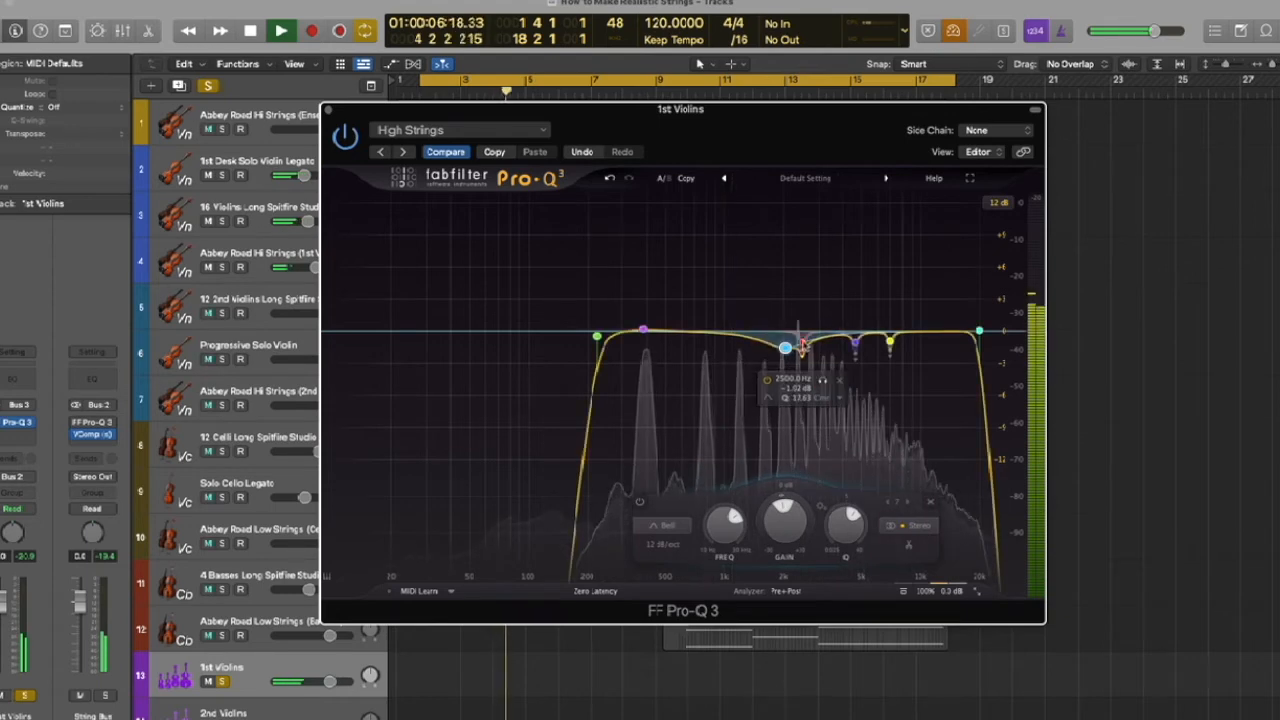
click(824, 380)
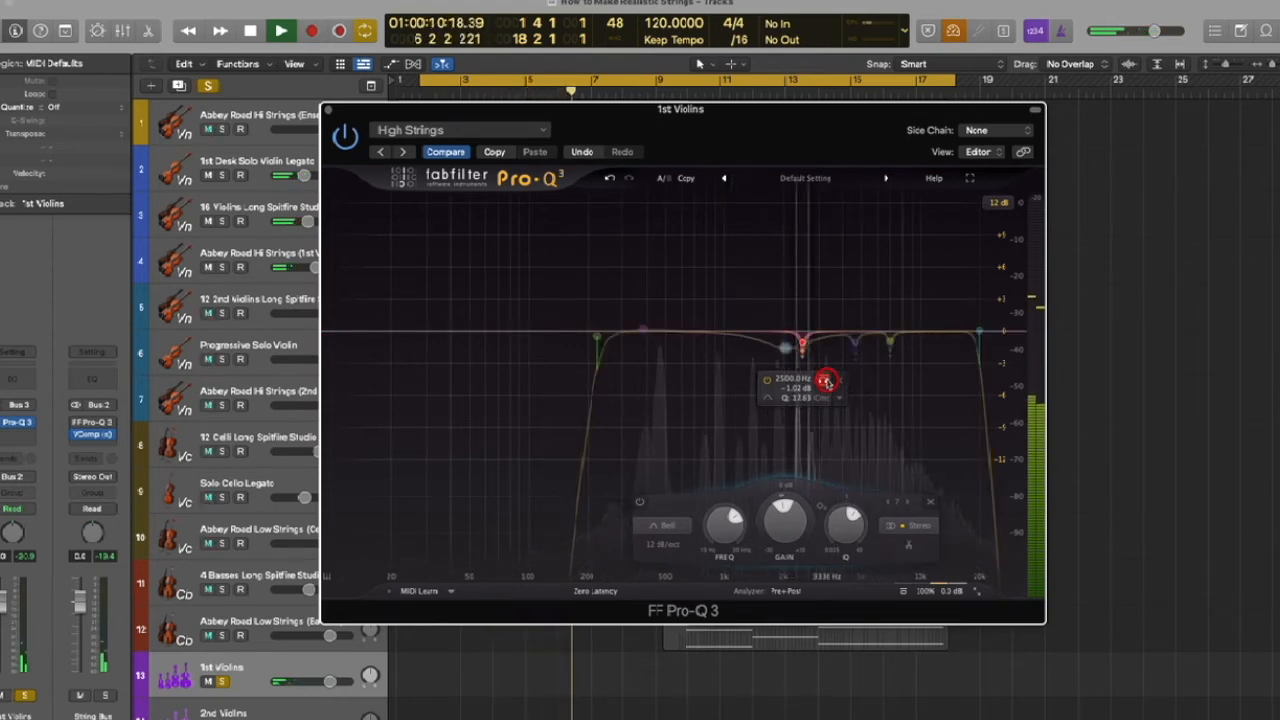
mouse_move(855, 347)
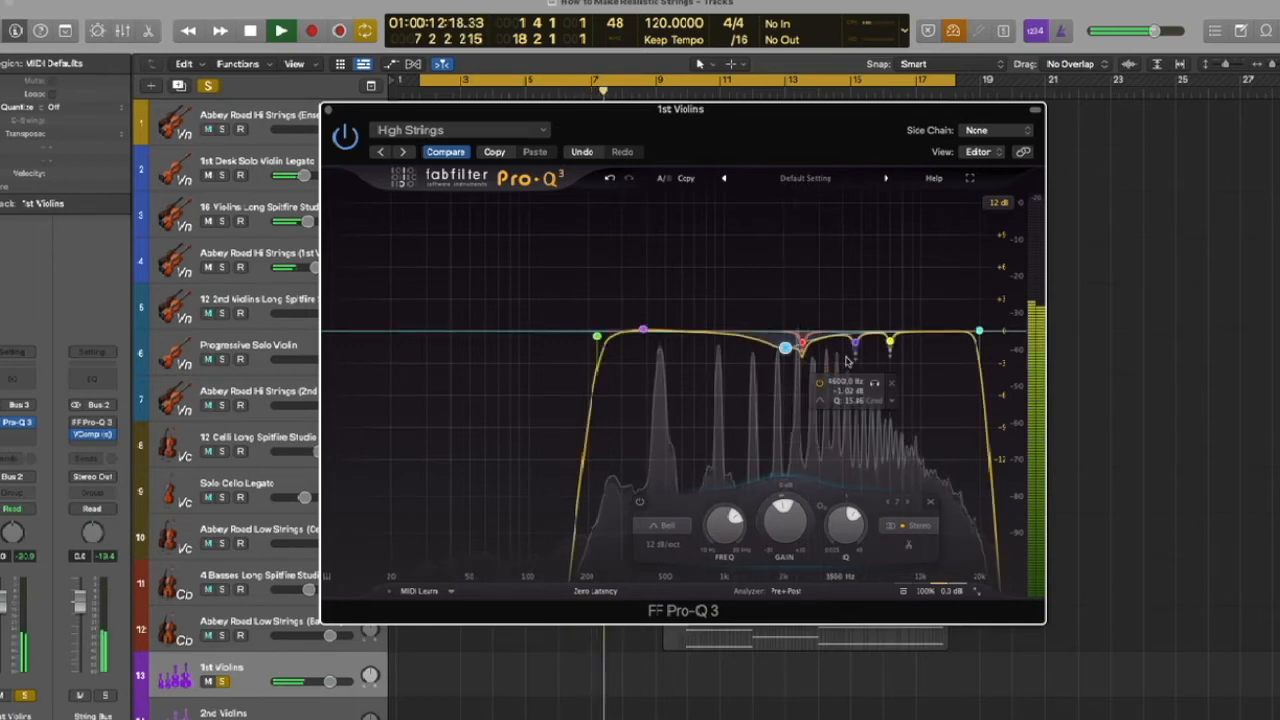
click(874, 383)
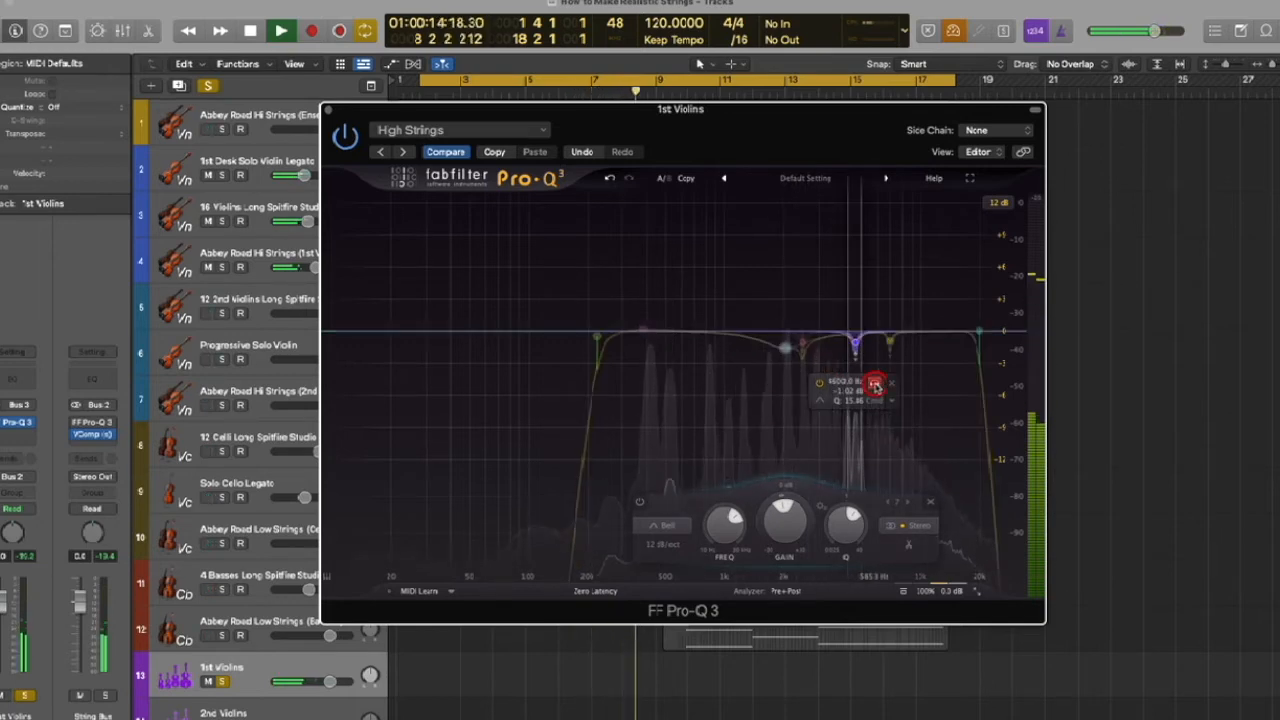
mouse_move(890, 347)
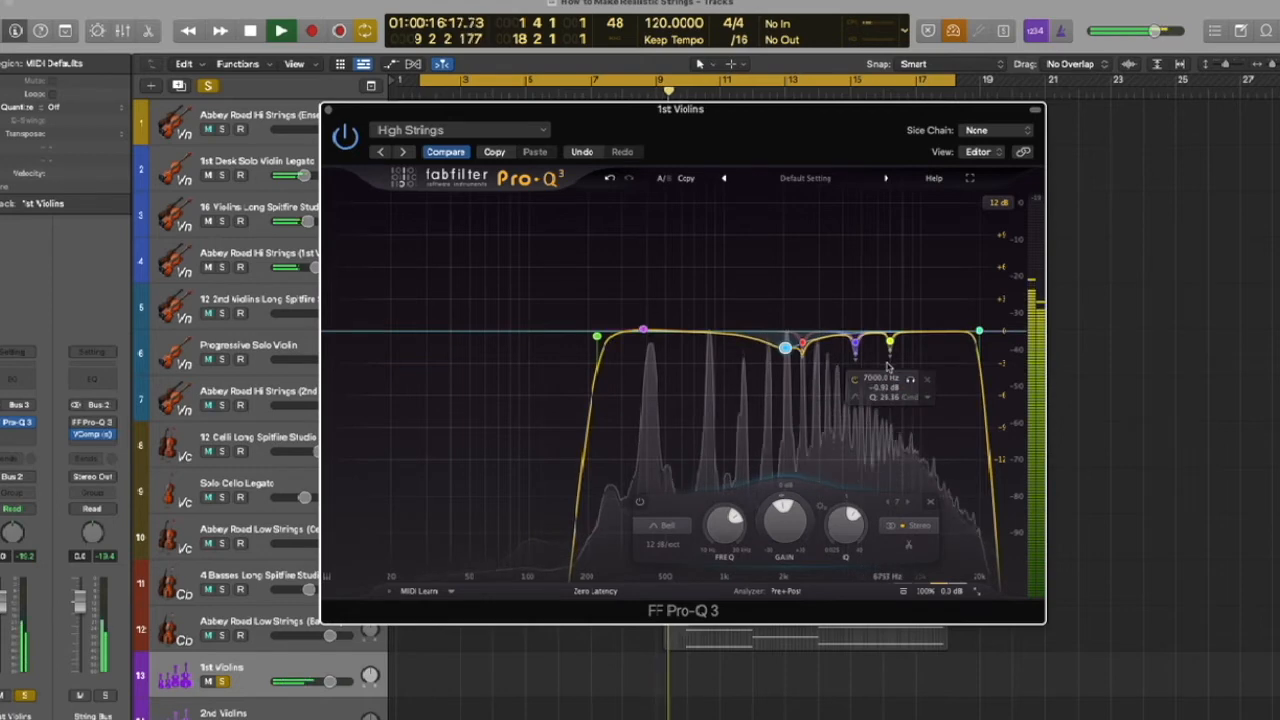
click(909, 380)
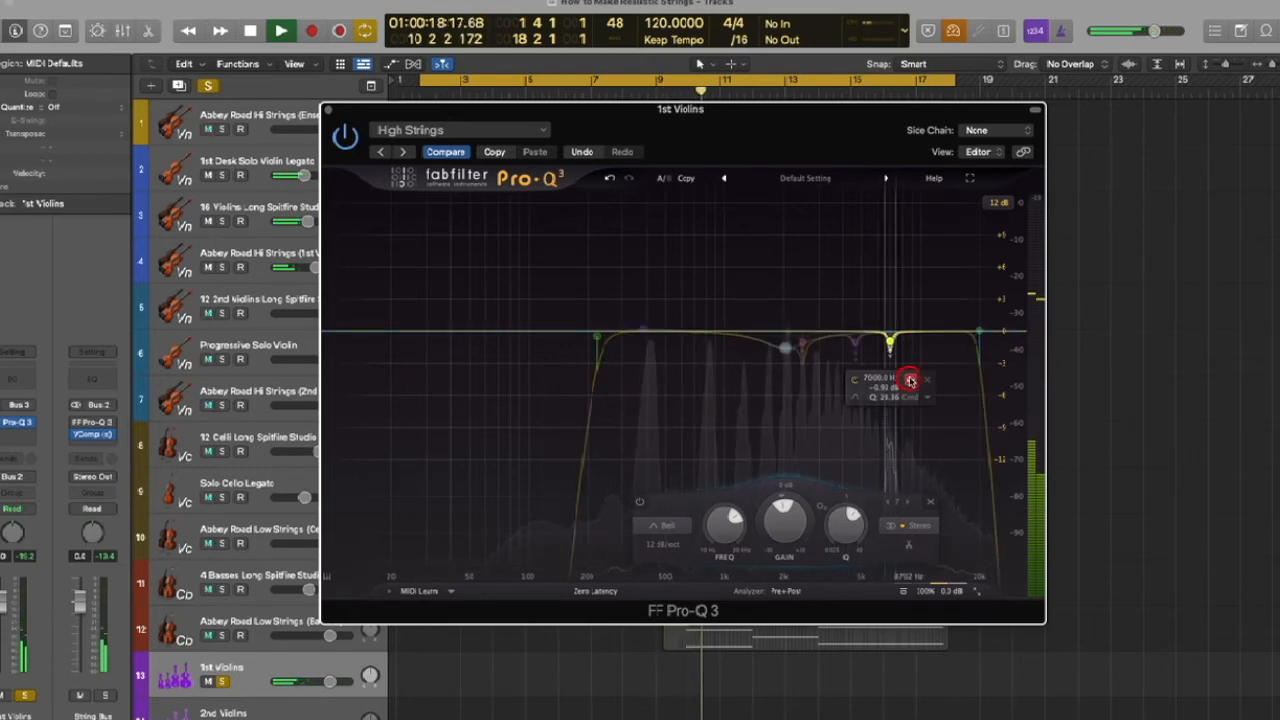
mouse_move(810, 352)
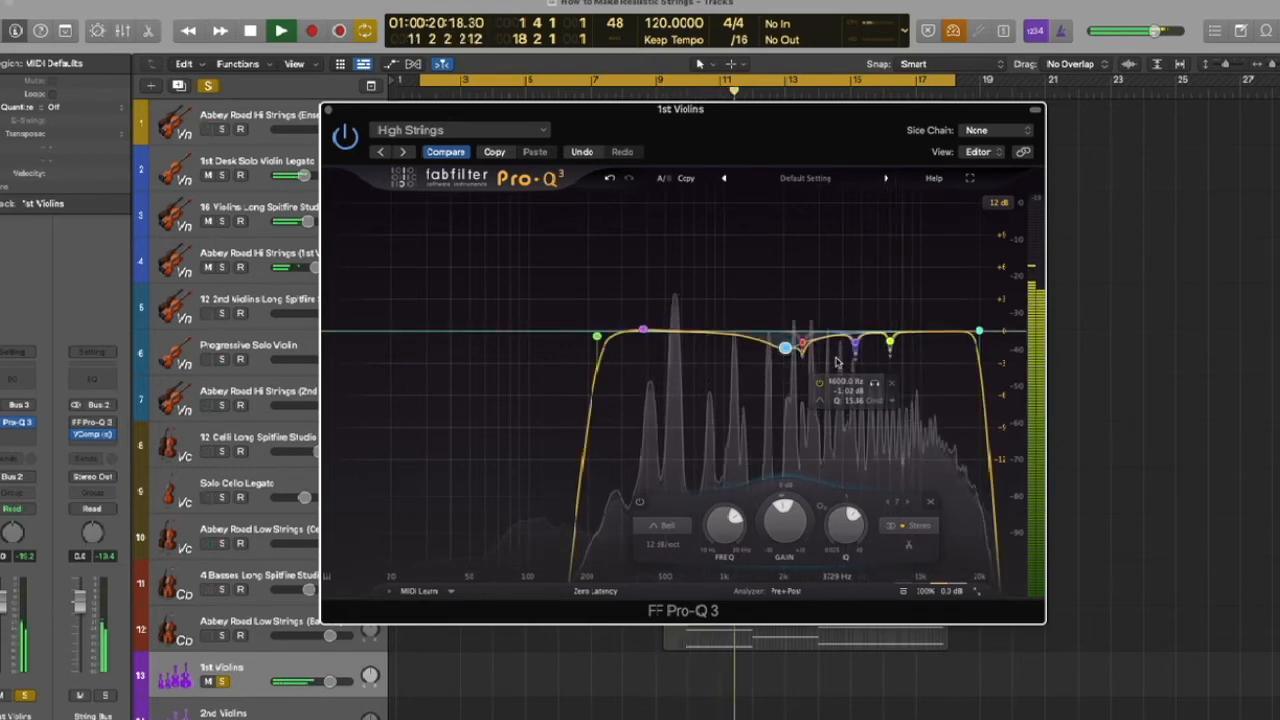
key(space)
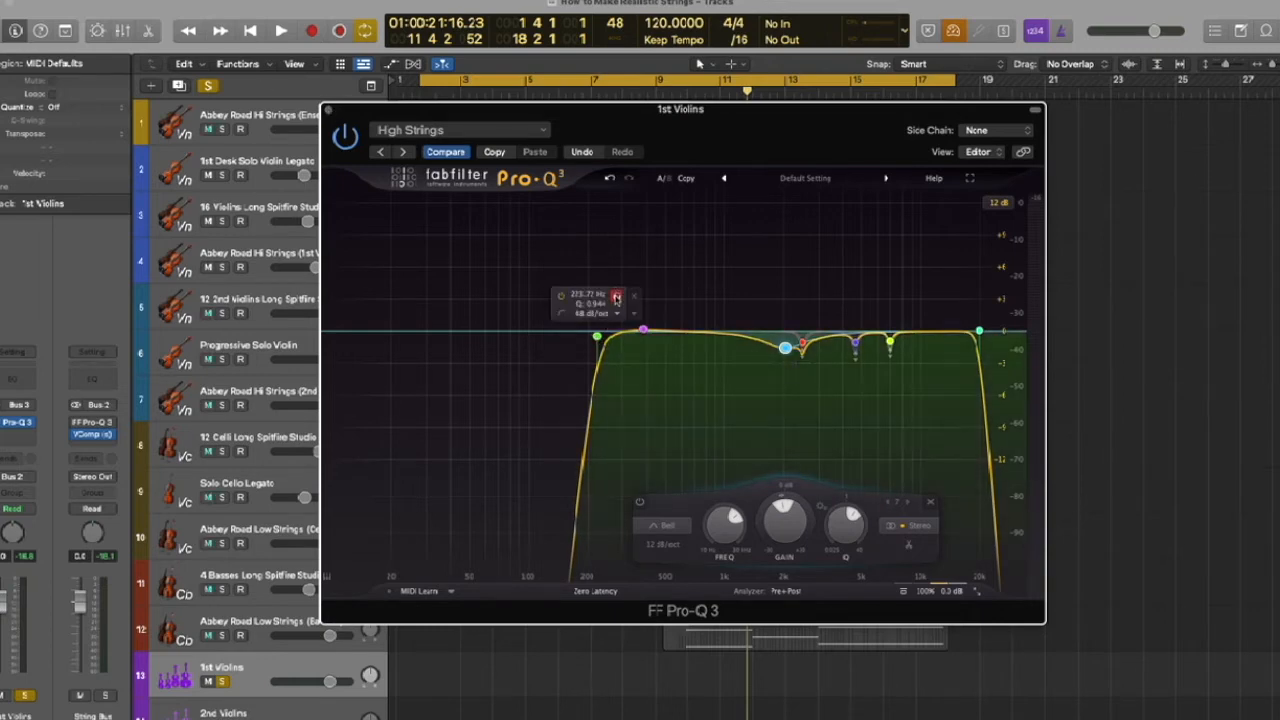
Audition the low-cut band in isolation during playback while raising its frequency to about 250 Hz
key(space)
click(616, 297)
mouse_move(615, 297)
mouse_down()
mouse_move(631, 295)
mouse_move(569, 294)
mouse_move(628, 291)
mouse_up()
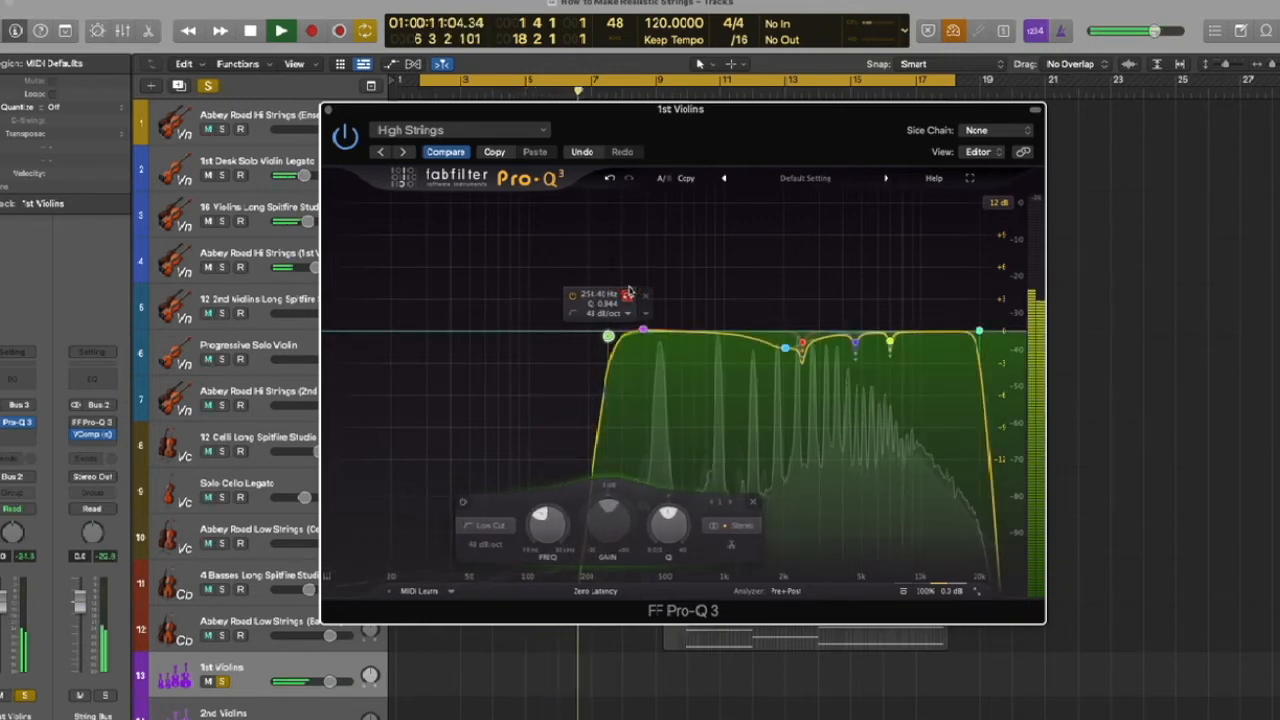
key(space)
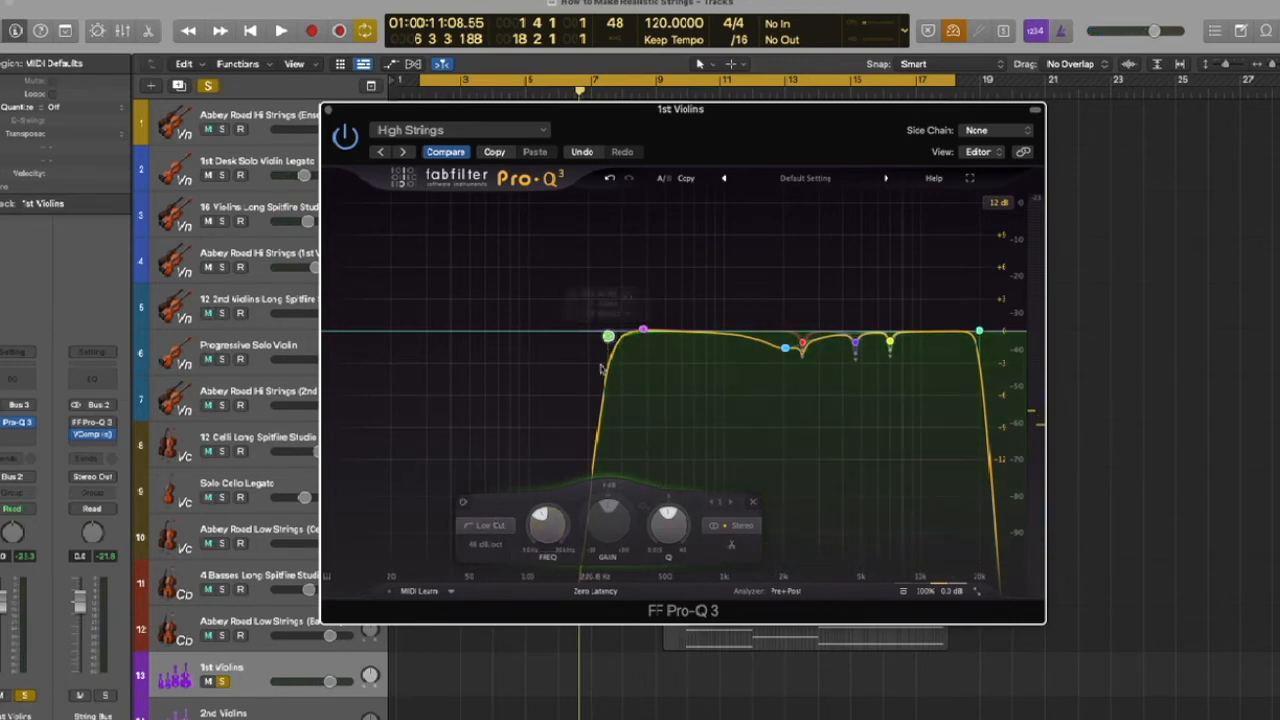
Sweep the low-cut filter down to about 80 Hz and bring it back up to about 209 Hz
mouse_move(608, 334)
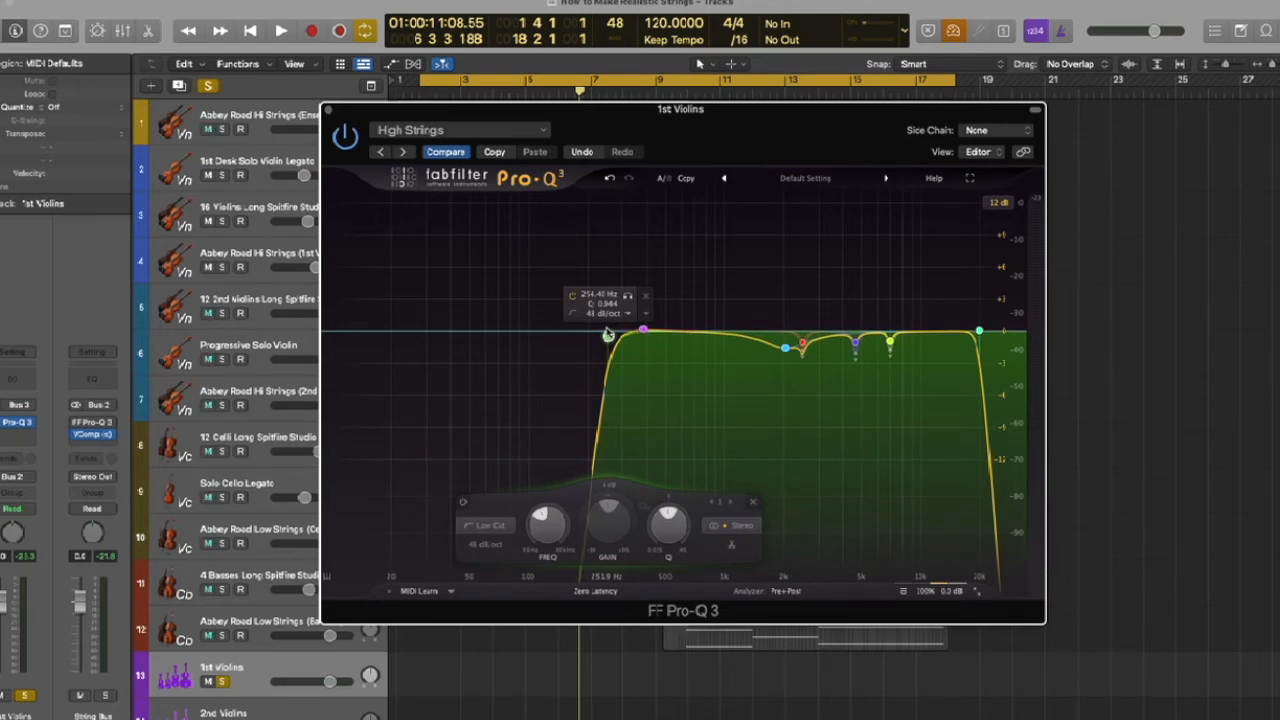
drag(608, 334, 510, 335)
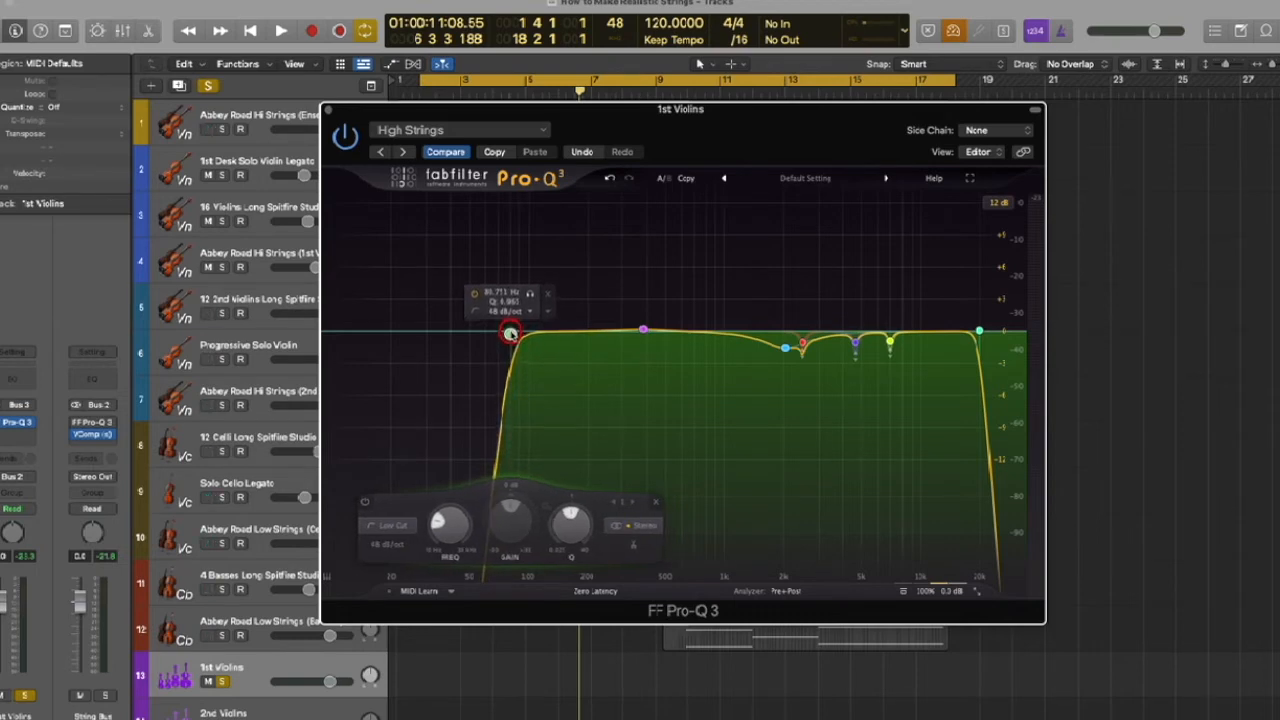
drag(510, 335, 592, 331)
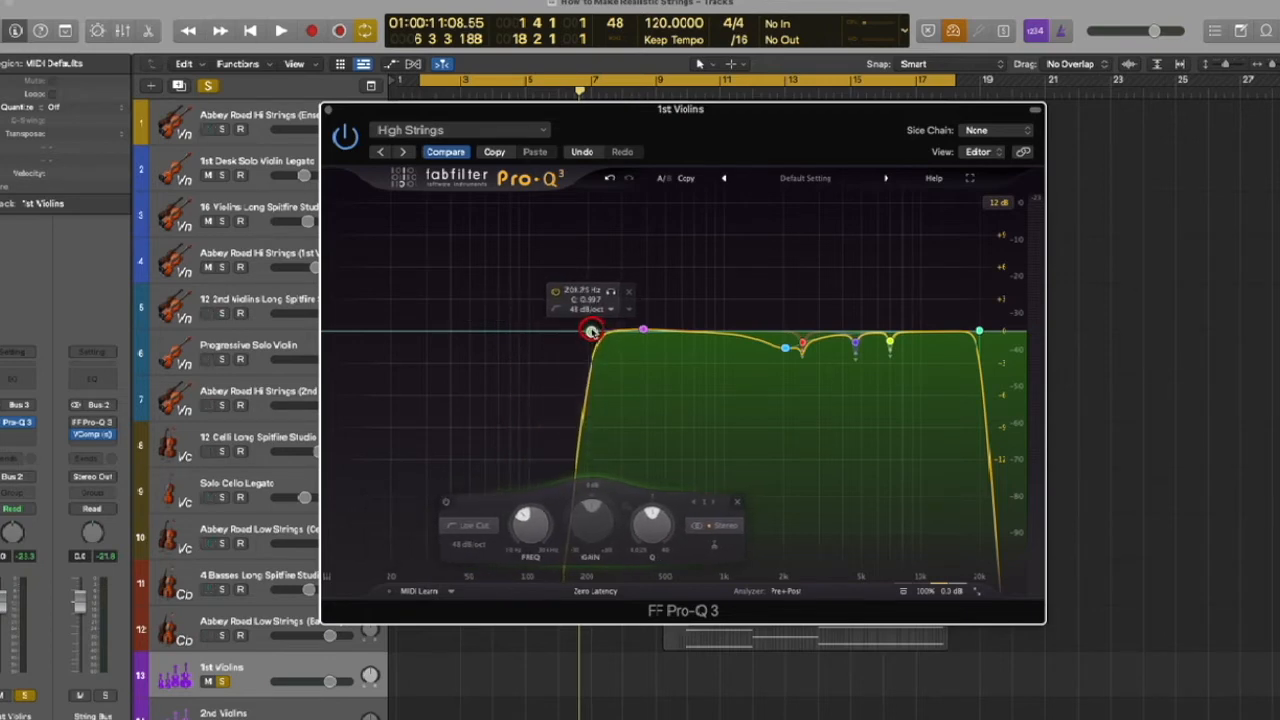
Close the 1st Violins equalizer, unsolo that bus and solo the Celli bus instead
click(330, 110)
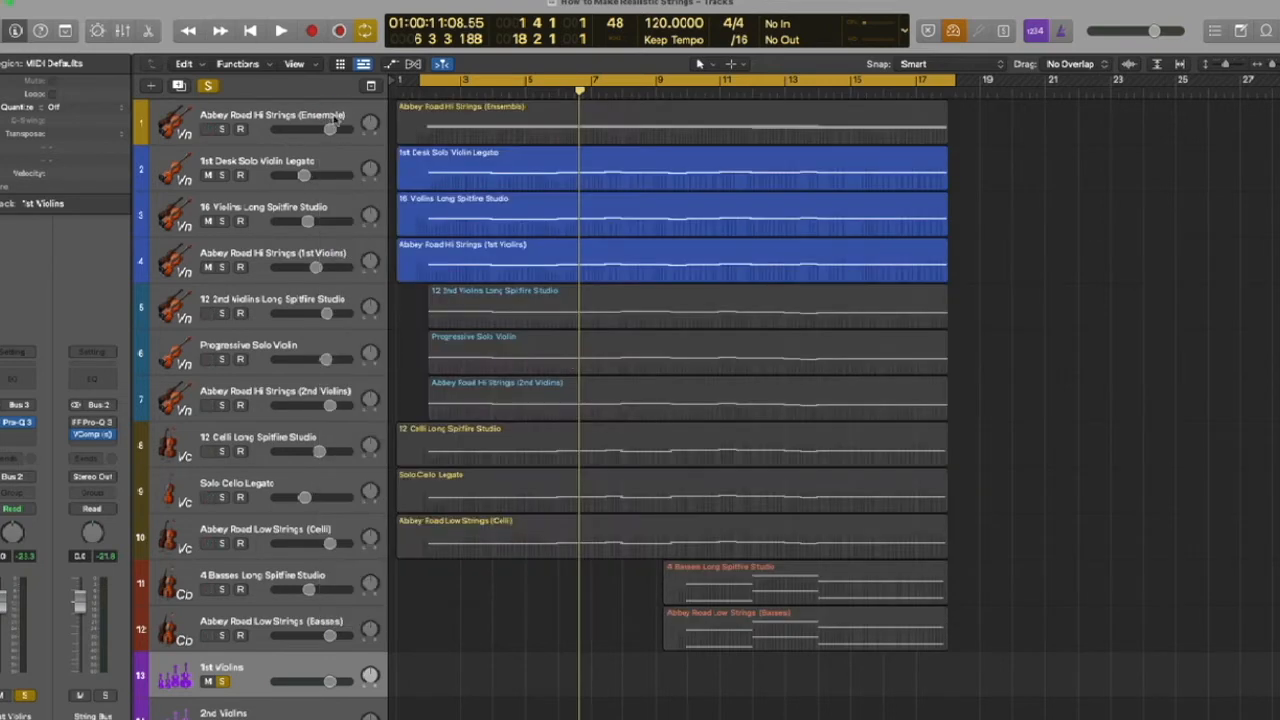
click(222, 681)
scroll(254, 666, down, 4)
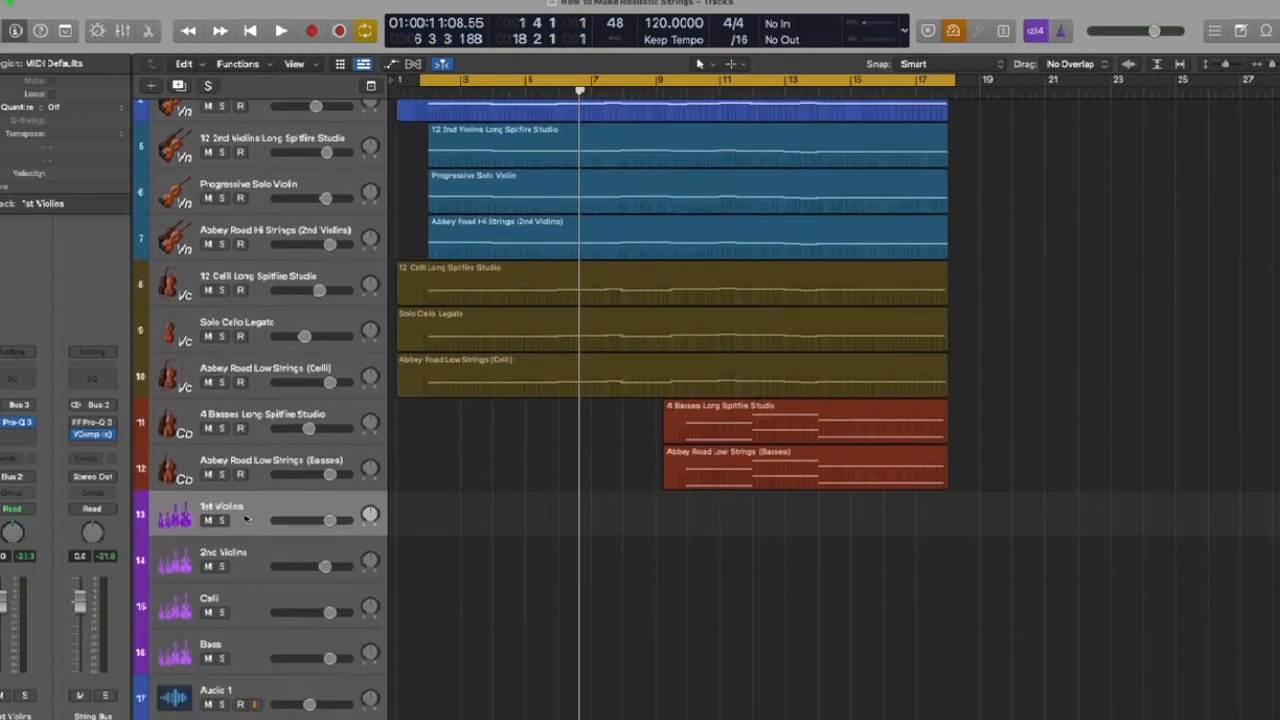
click(248, 611)
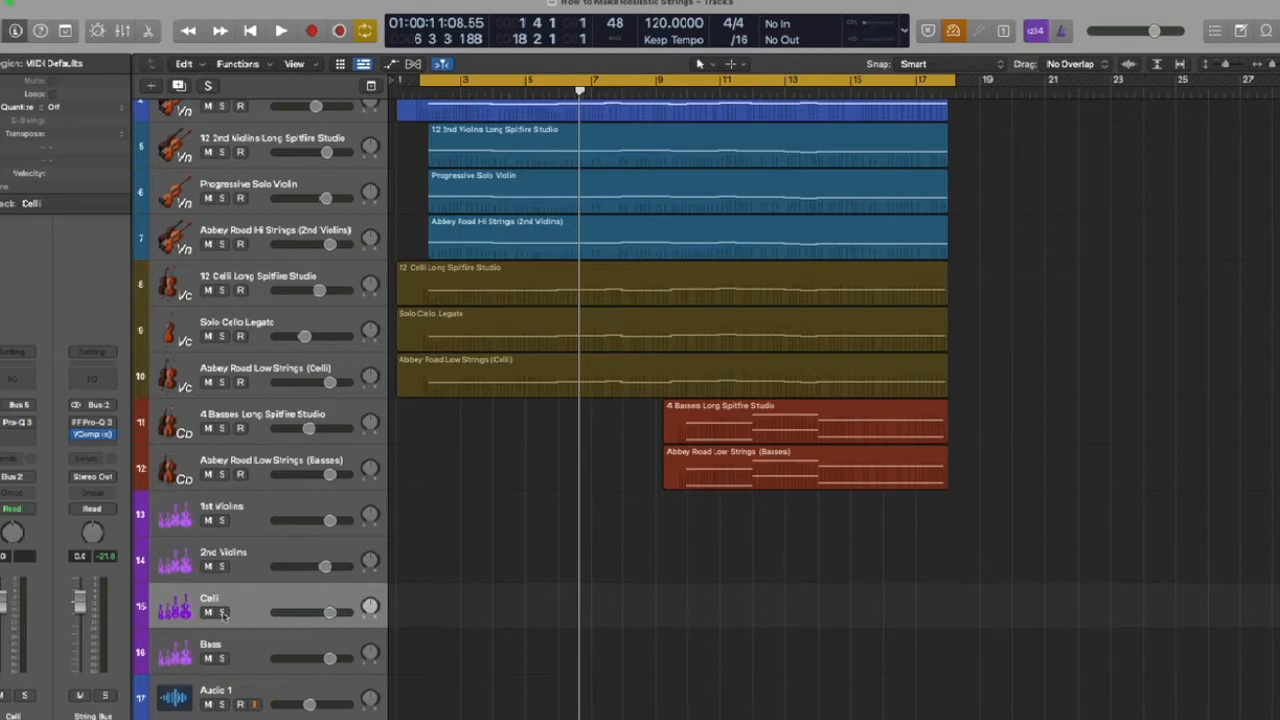
click(222, 612)
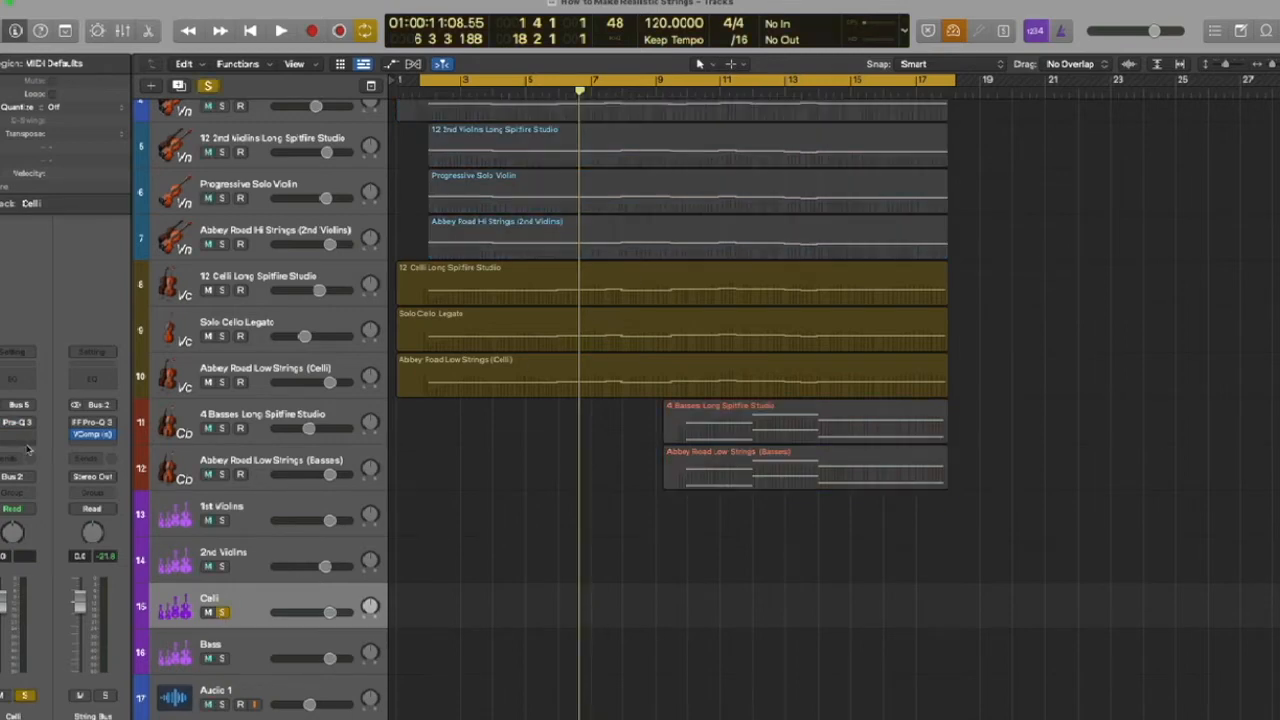
Play the soloed Celli with its Low Strings equalizer bypassed, keeping the plug-in window in view
key(space)
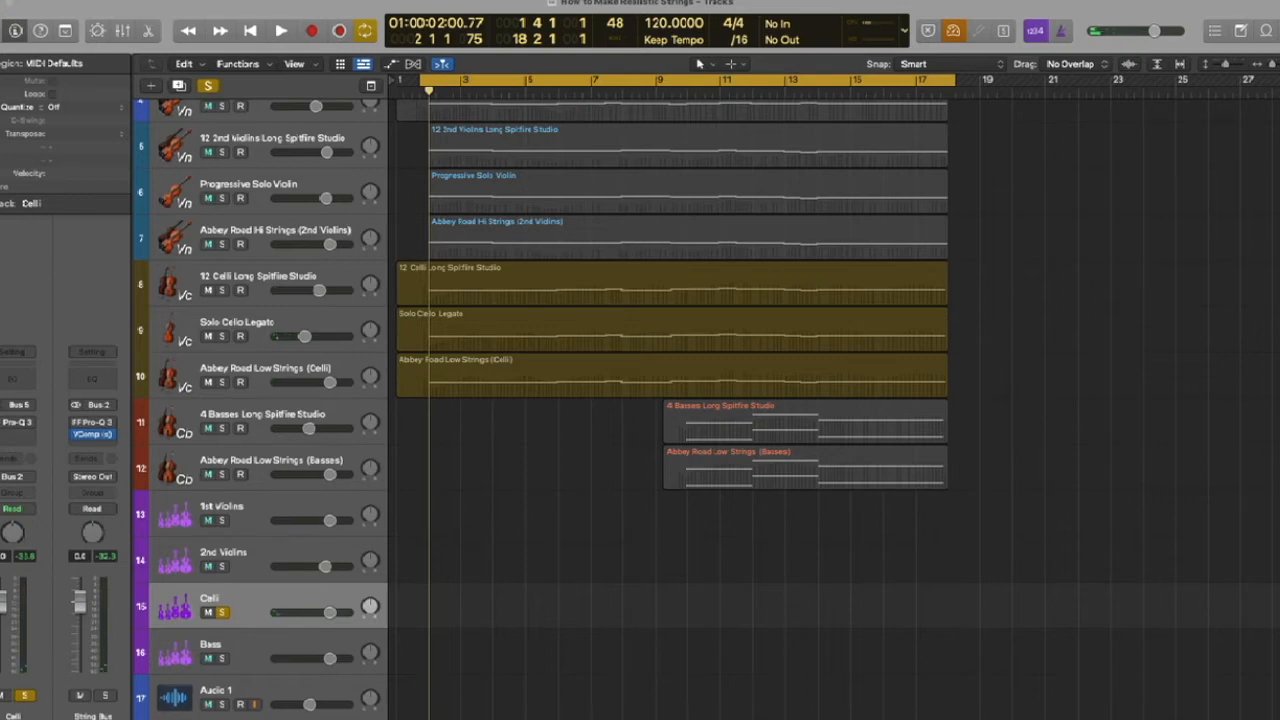
drag(974, 259, 966, 145)
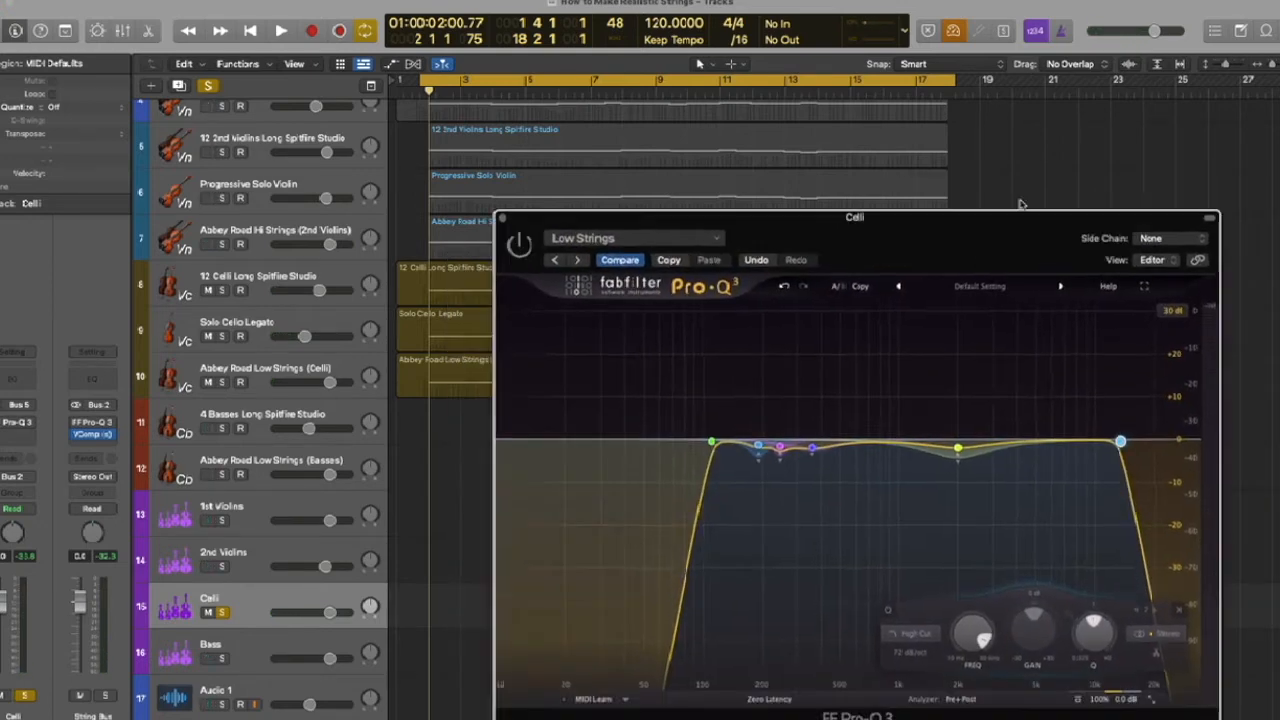
key(space)
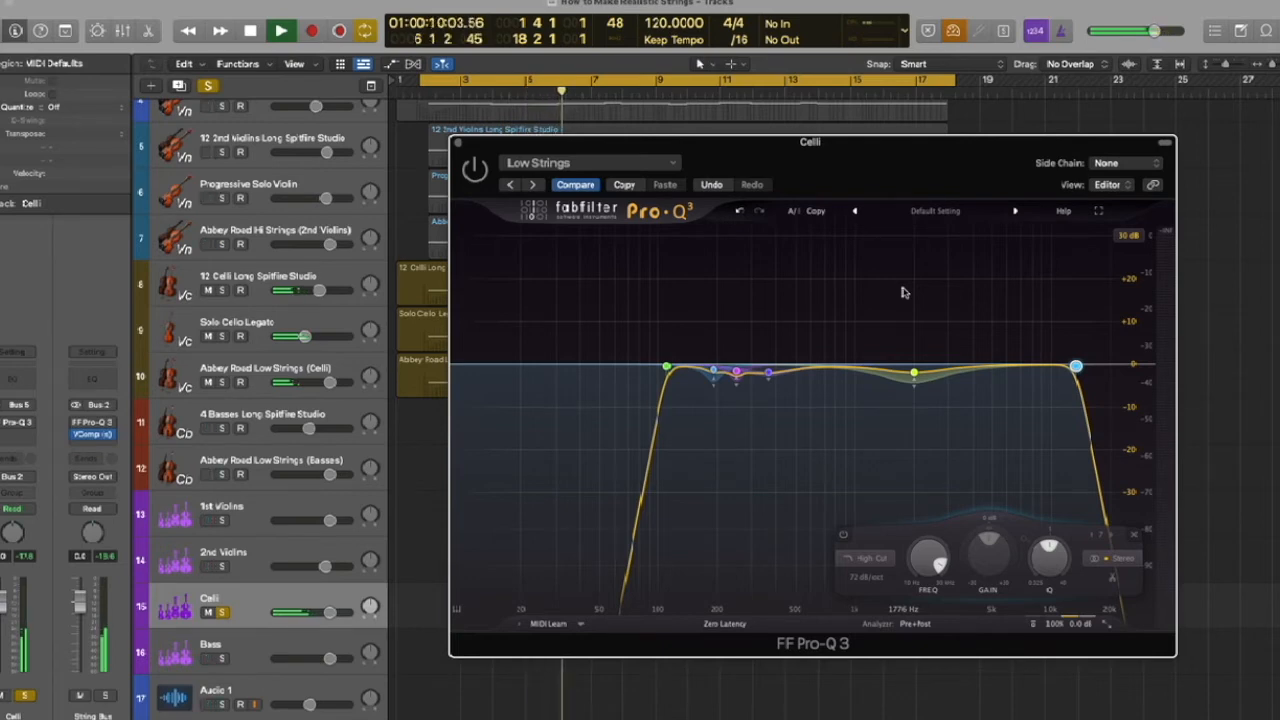
drag(867, 178, 744, 192)
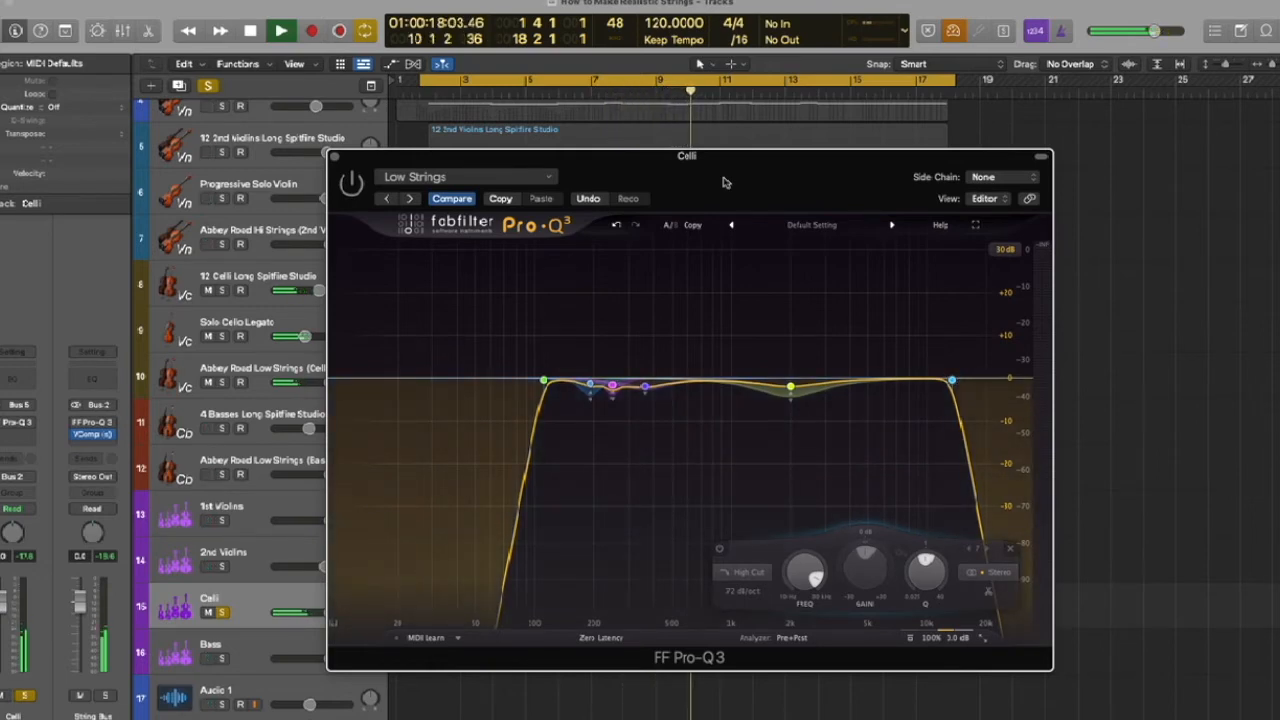
key(space)
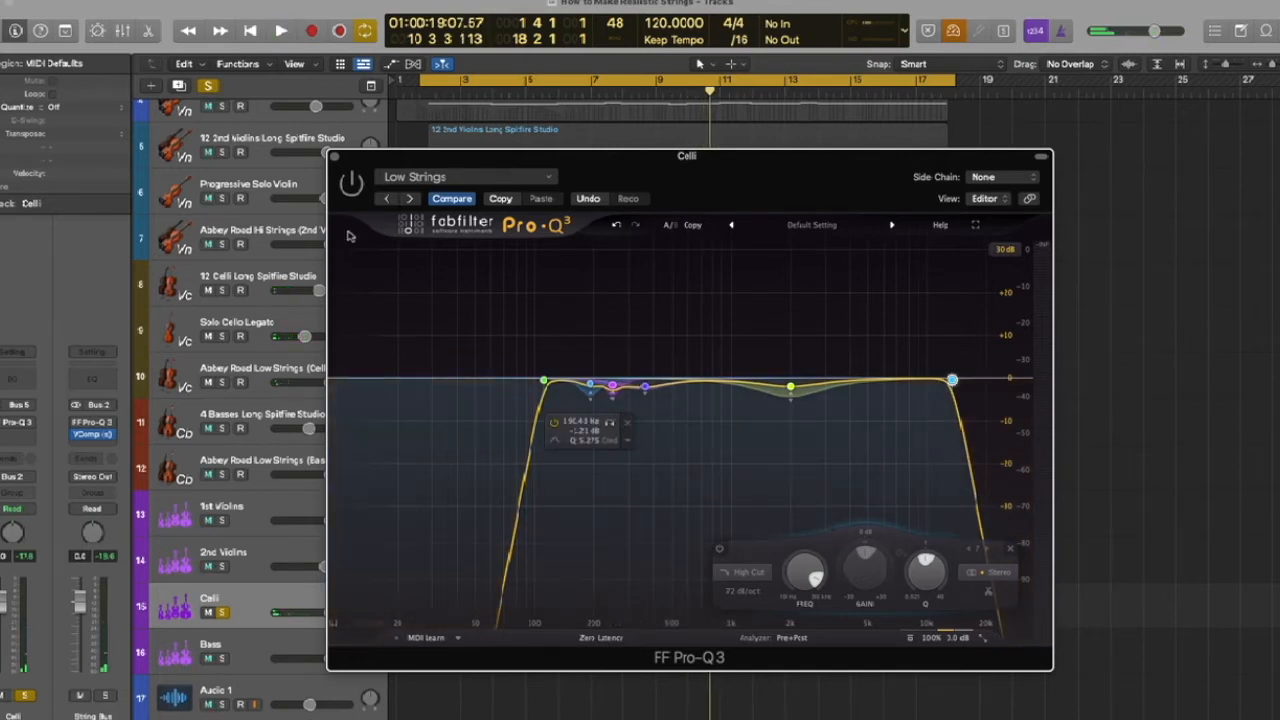
Switch on the Celli equalizer and widen the dynamic cuts at about 190 Hz and 249 Hz to Q 3.194 and 1.294 during playback
click(351, 180)
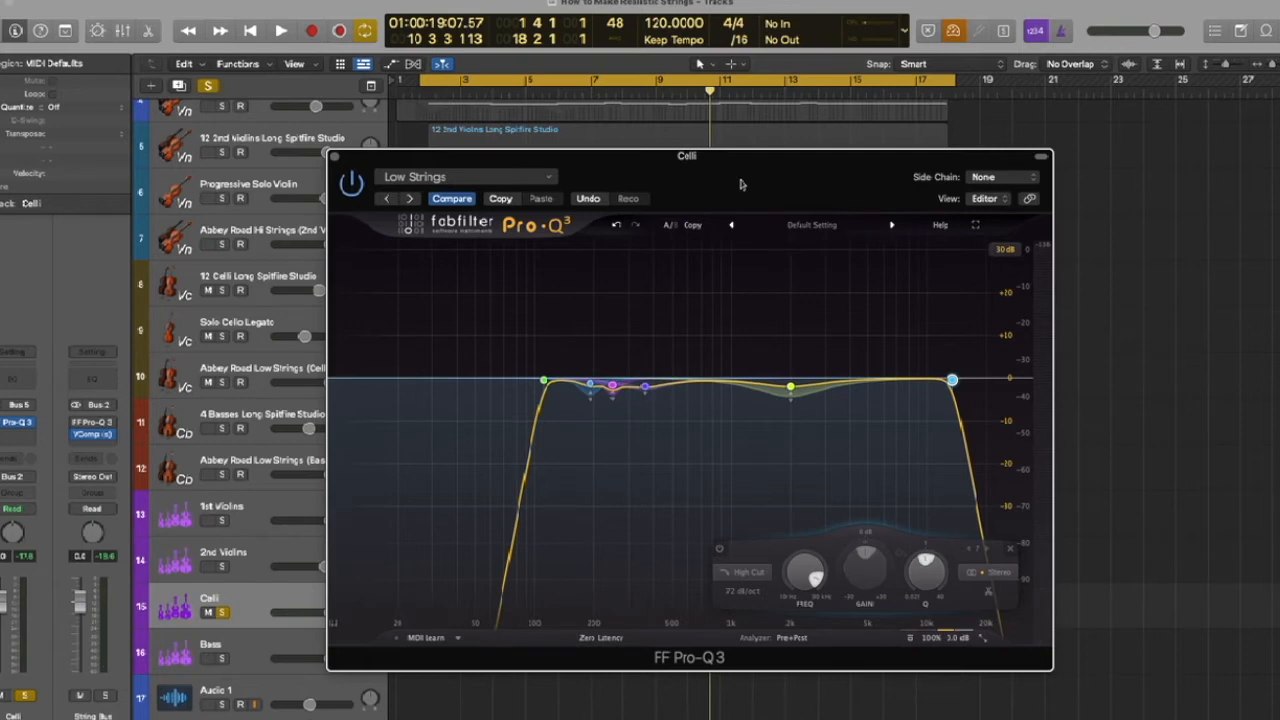
key(space)
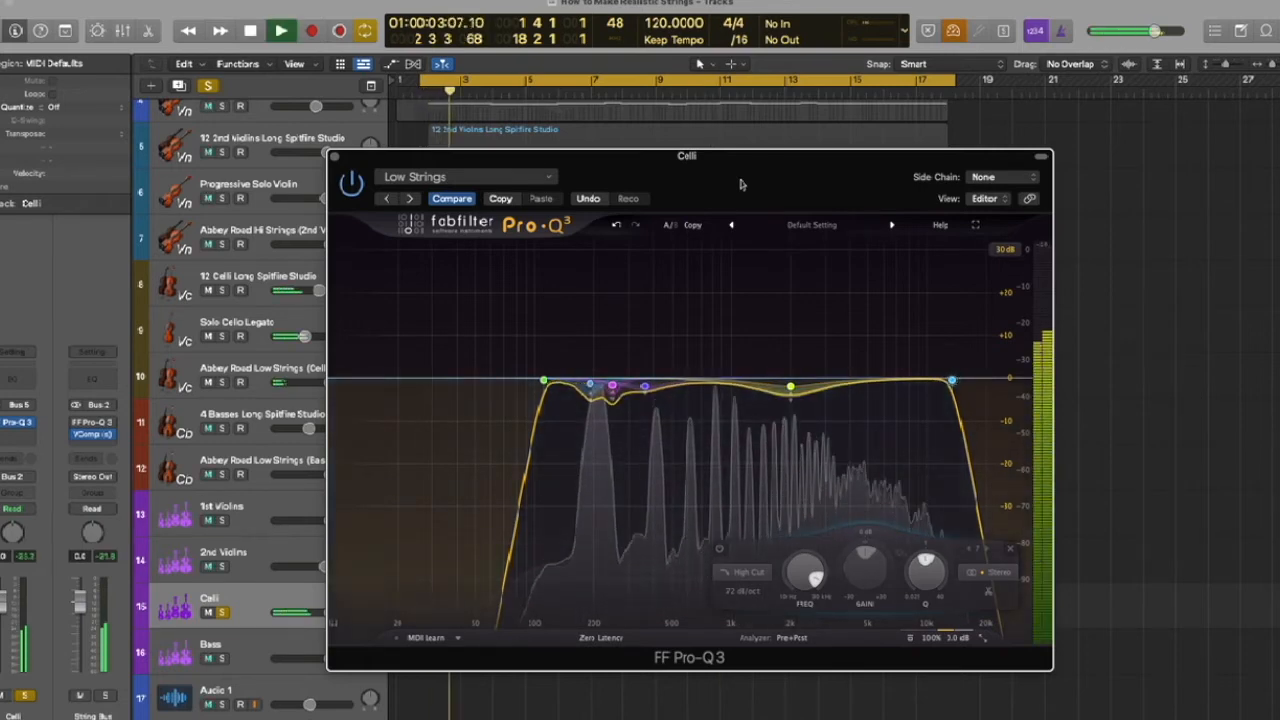
mouse_move(608, 397)
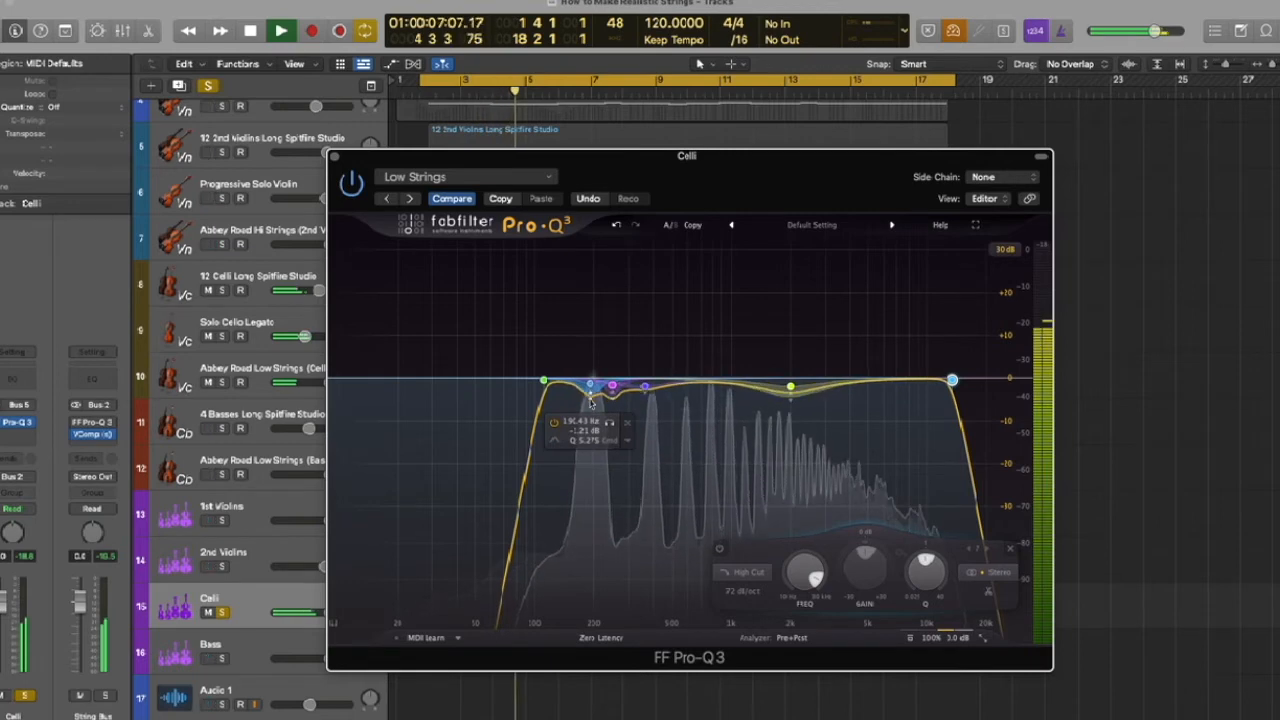
click(590, 402)
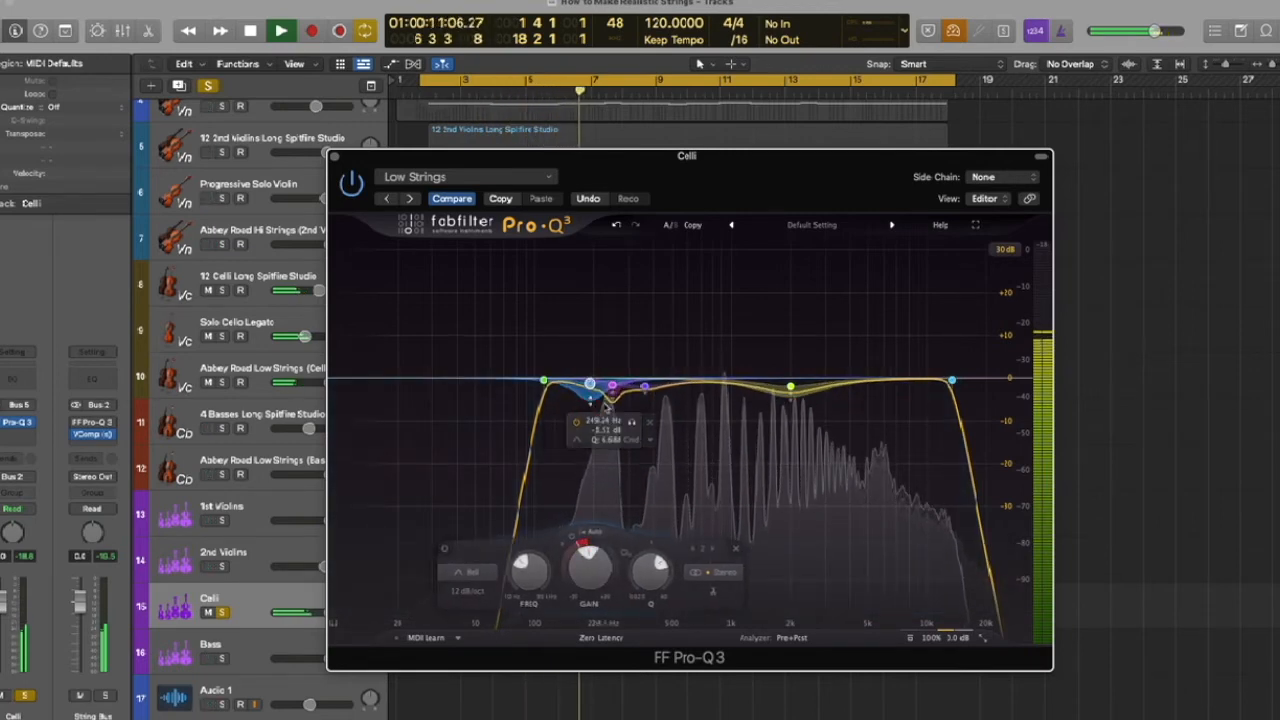
click(611, 409)
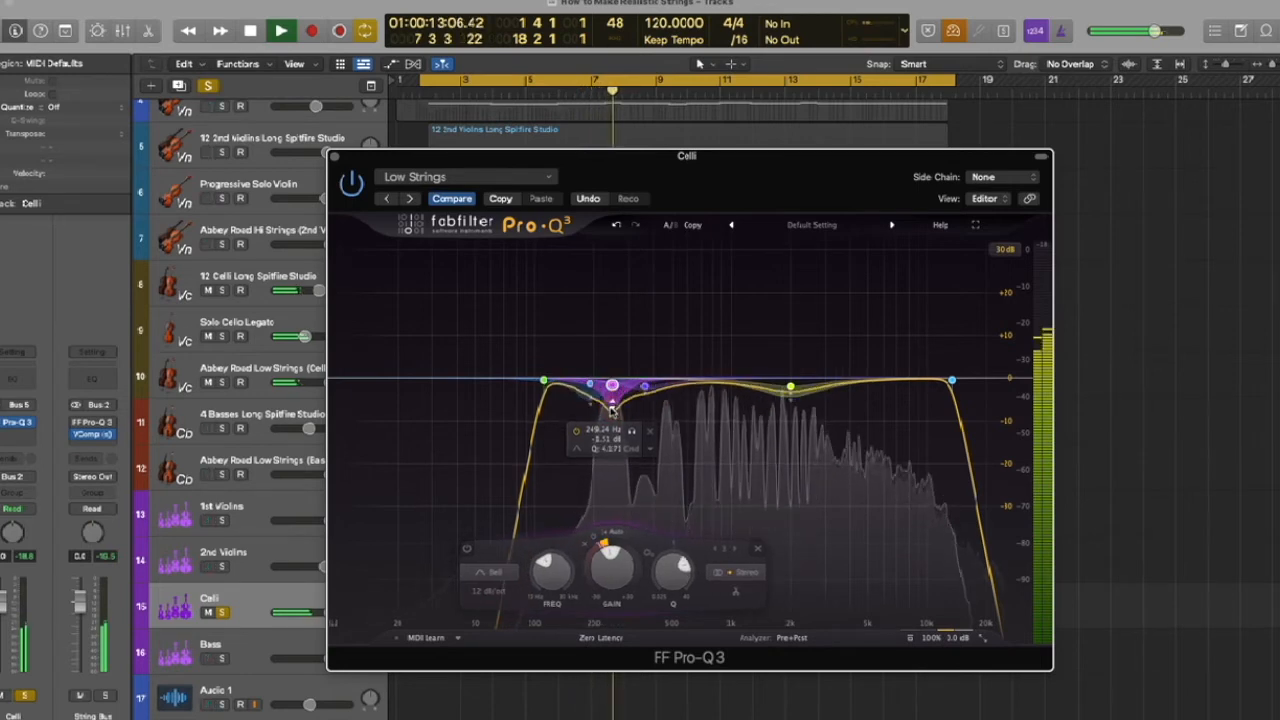
click(612, 402)
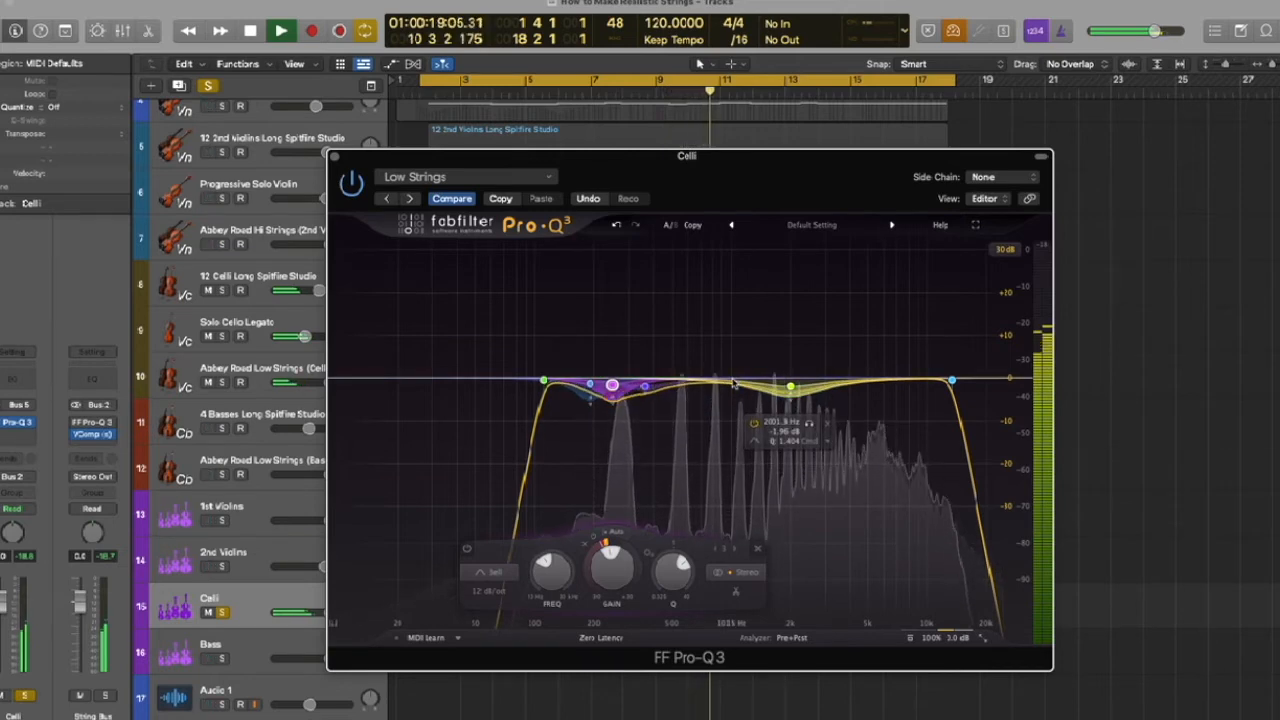
key(space)
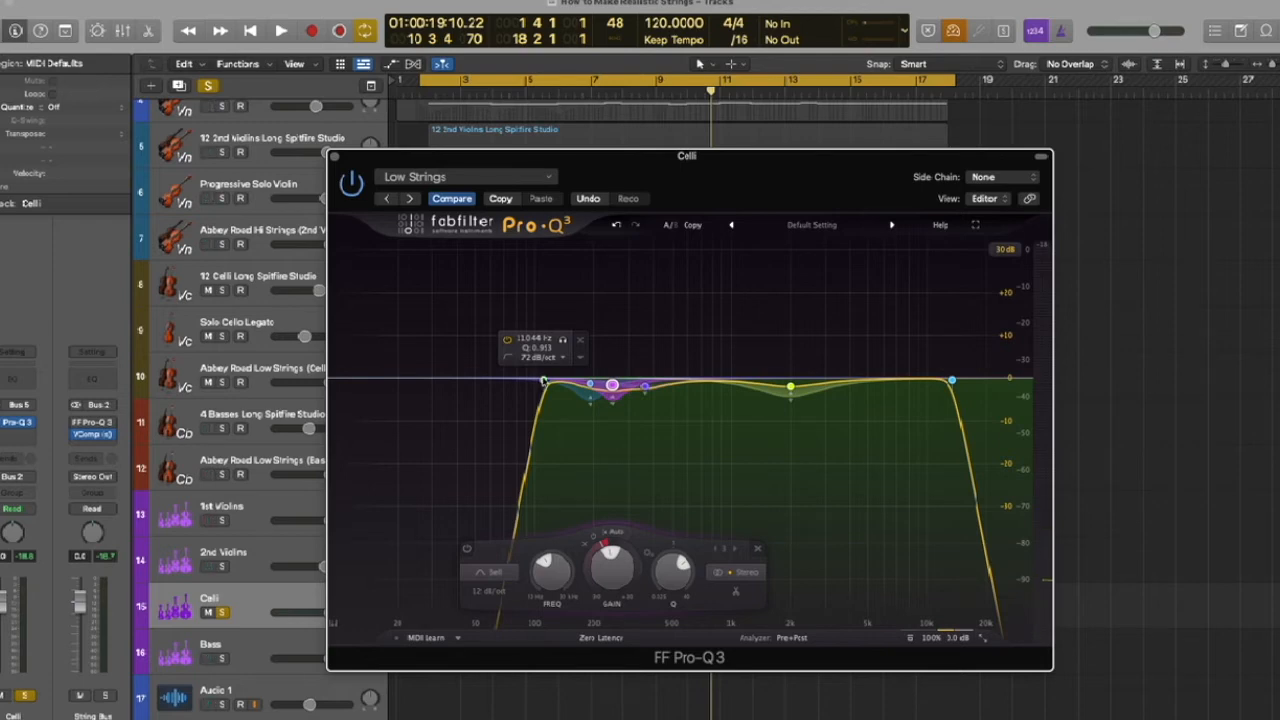
Audition the Celli low-cut band at about 110 Hz in isolation during playback
click(565, 339)
key(space)
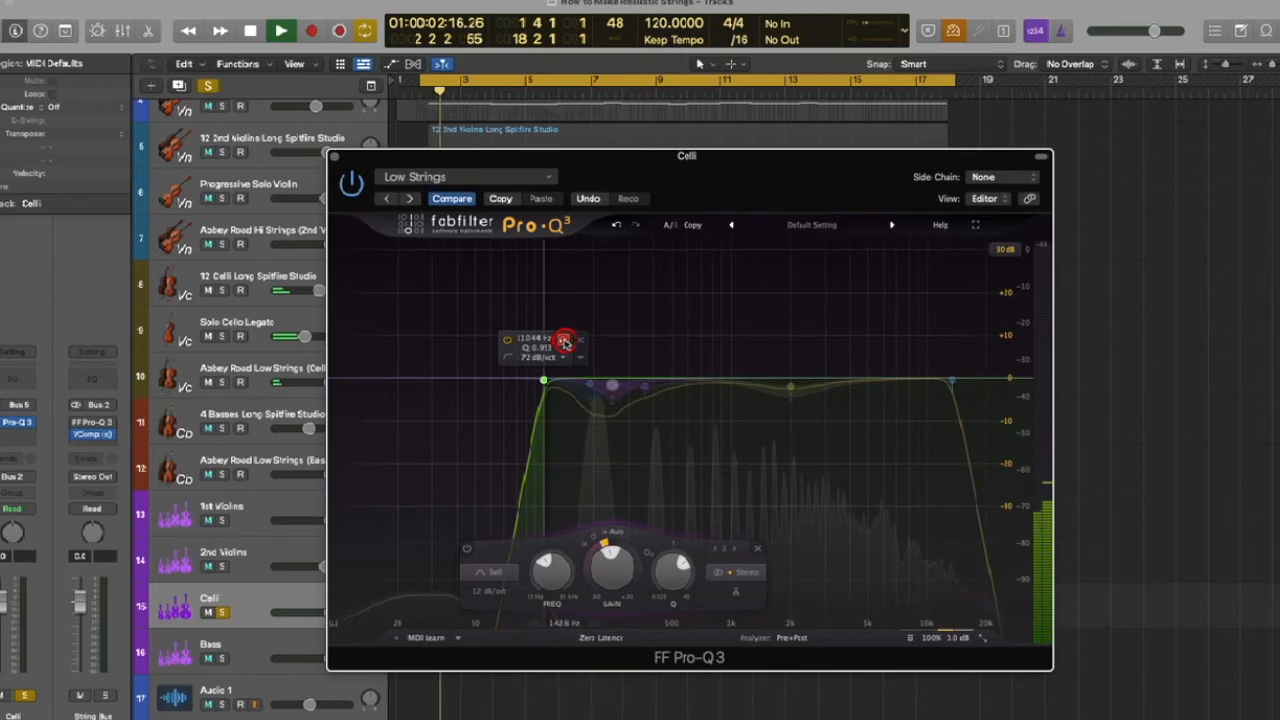
mouse_move(565, 339)
mouse_down()
mouse_move(584, 337)
mouse_move(567, 340)
mouse_up()
key(space)
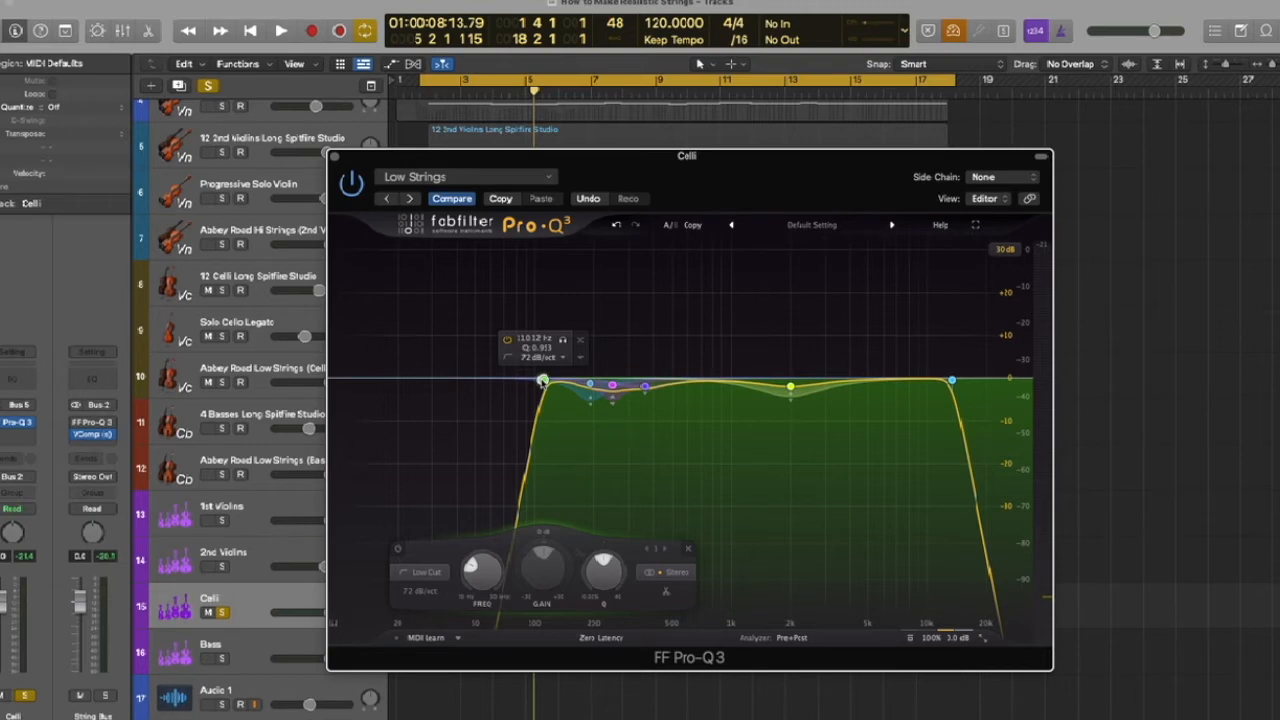
Audition the Celli dynamic cut at about 190 Hz in isolation during playback
mouse_move(590, 390)
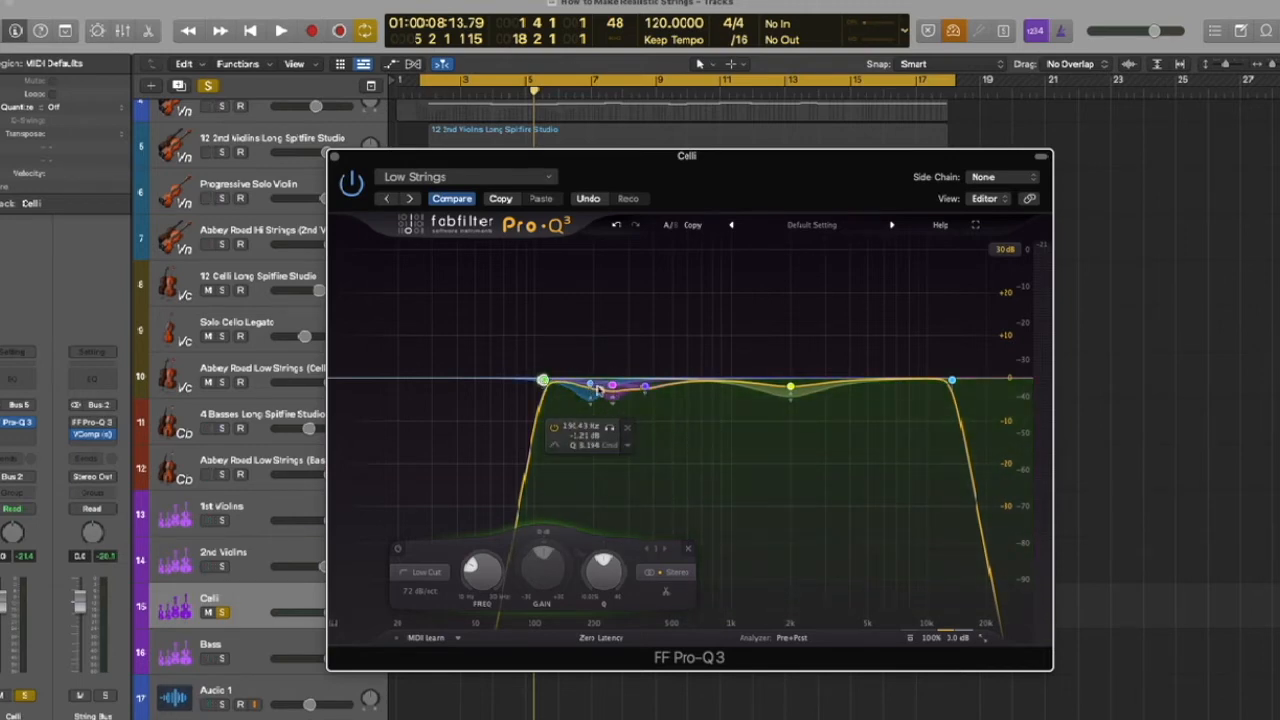
key(space)
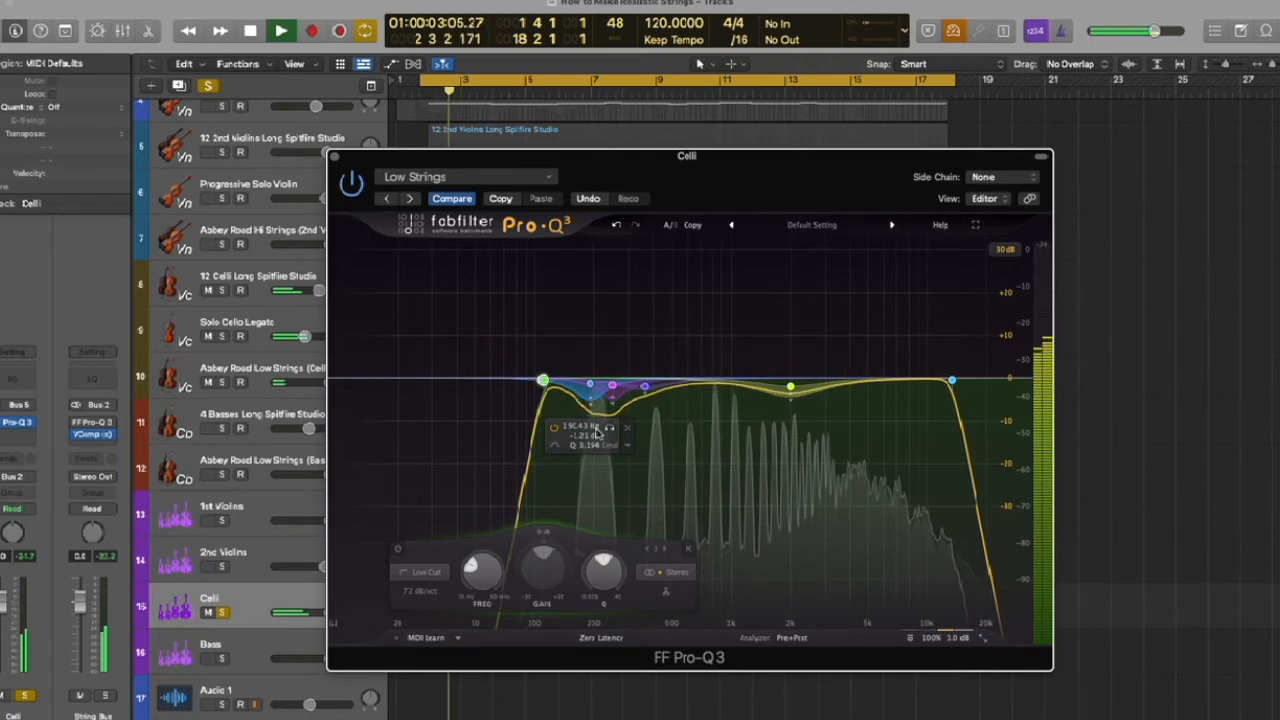
click(609, 427)
drag(609, 427, 604, 424)
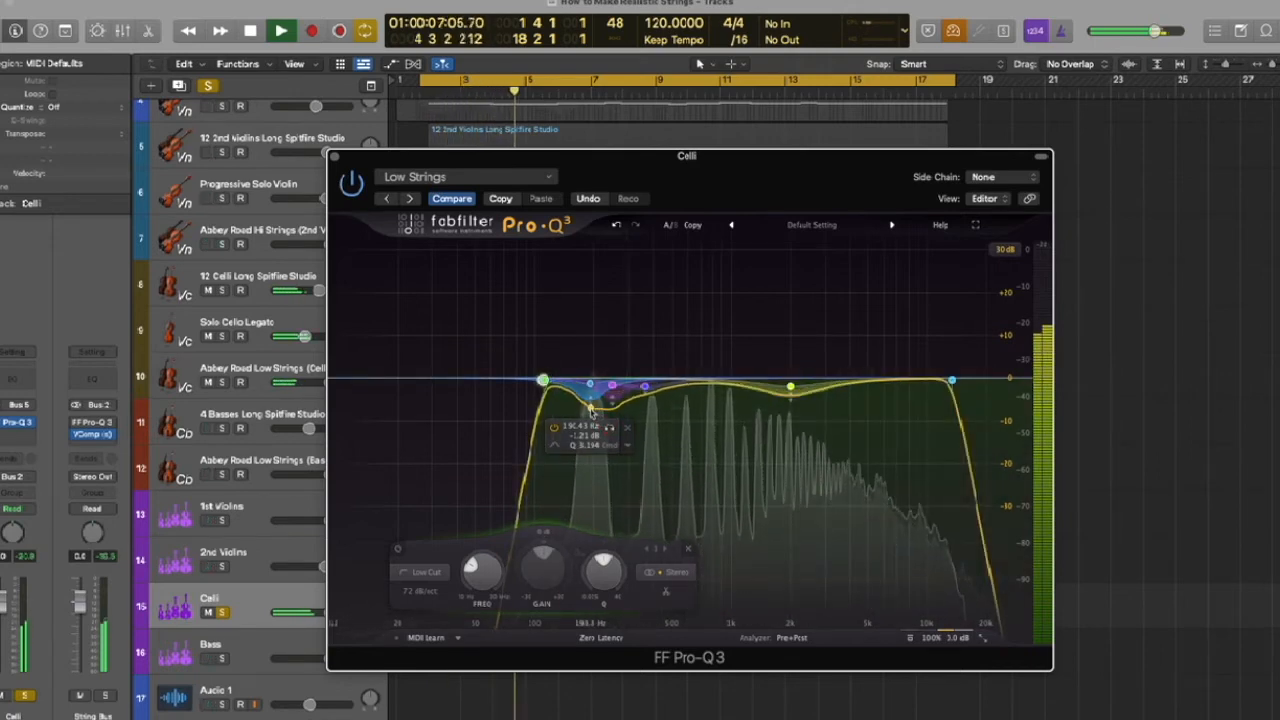
Deepen the dynamic range of the 190 Hz cut and lower its gain slightly
click(591, 411)
drag(591, 411, 591, 423)
key(space)
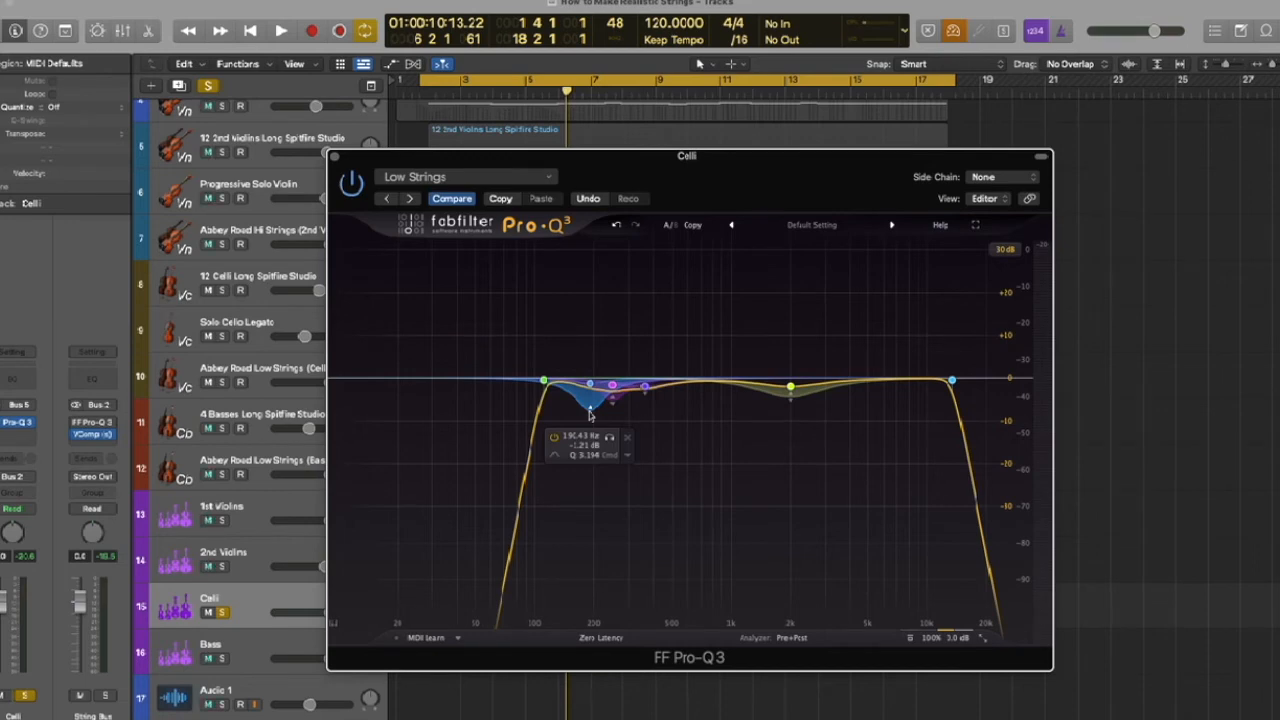
click(589, 414)
drag(590, 389, 591, 393)
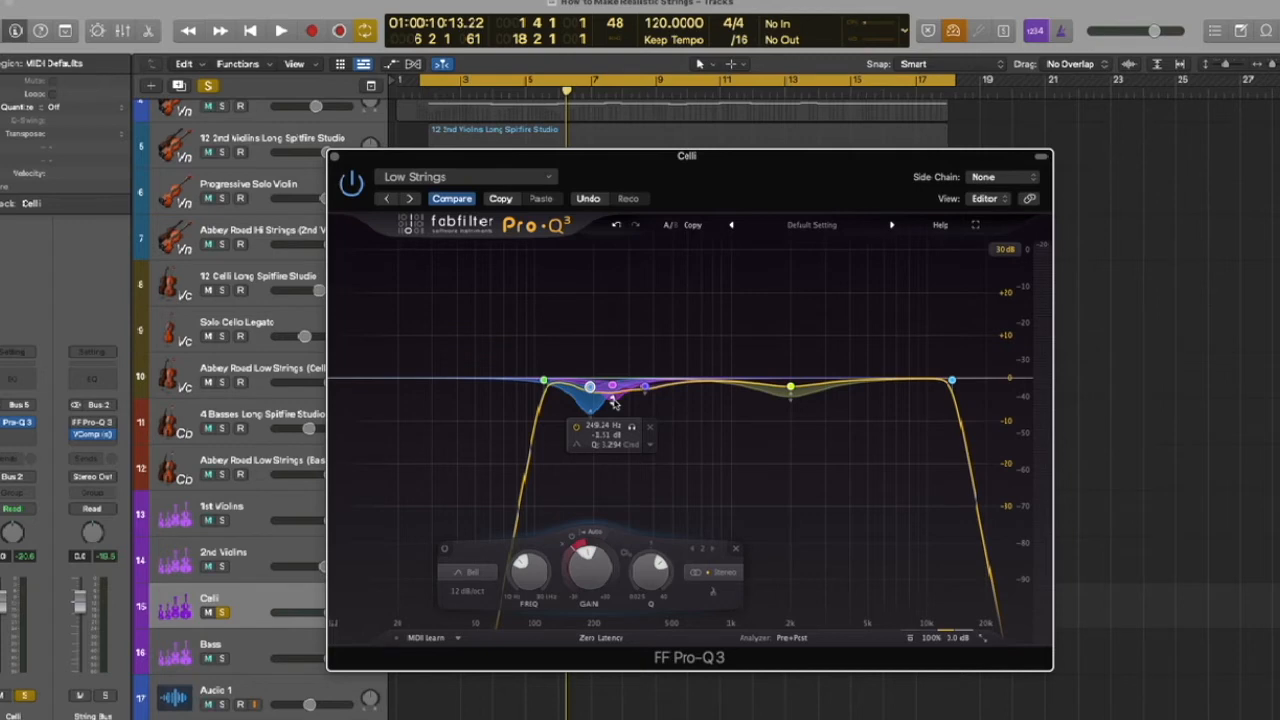
Audition the 249 Hz cut in isolation, shift it to about 252 Hz and deepen it during playback
click(612, 386)
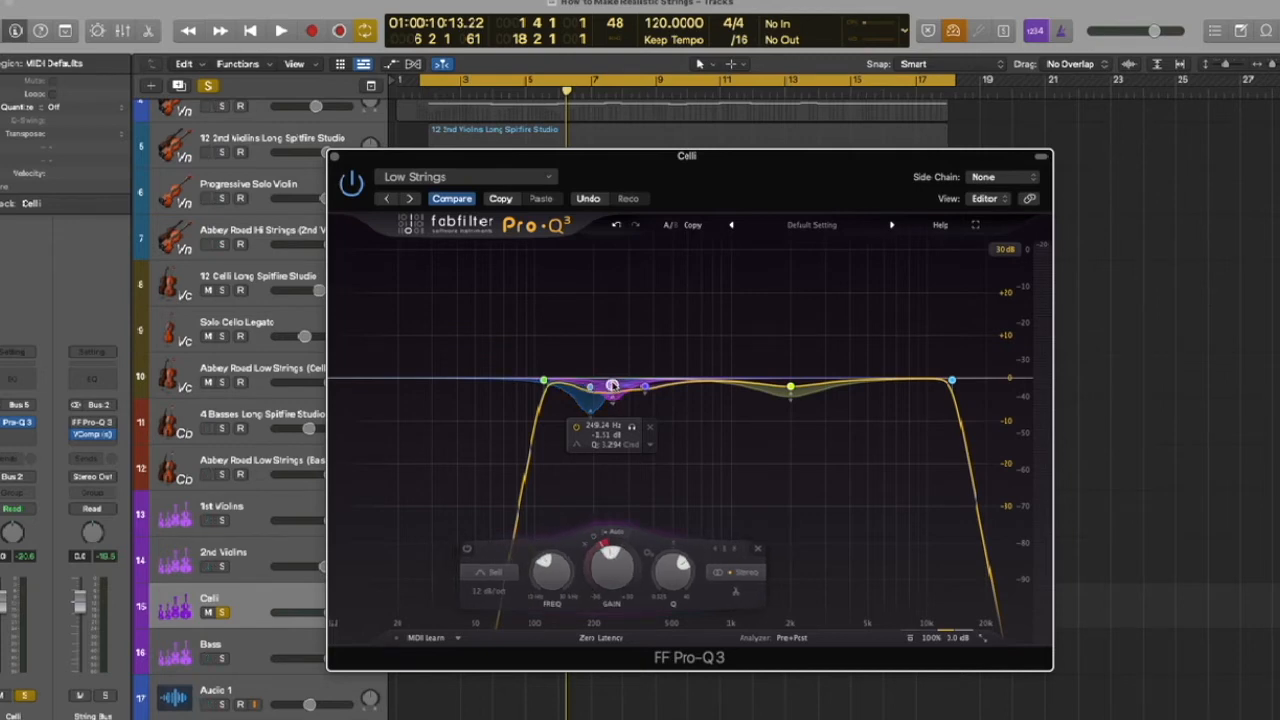
click(631, 427)
key(space)
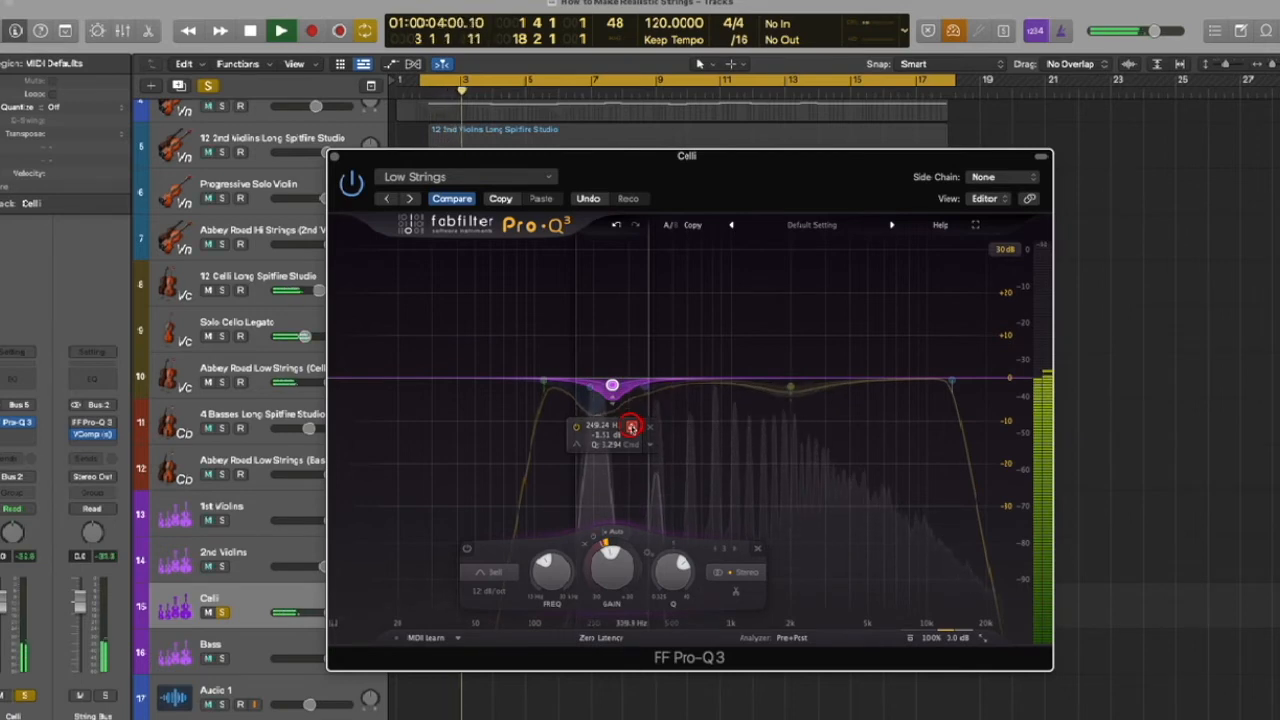
drag(631, 427, 635, 427)
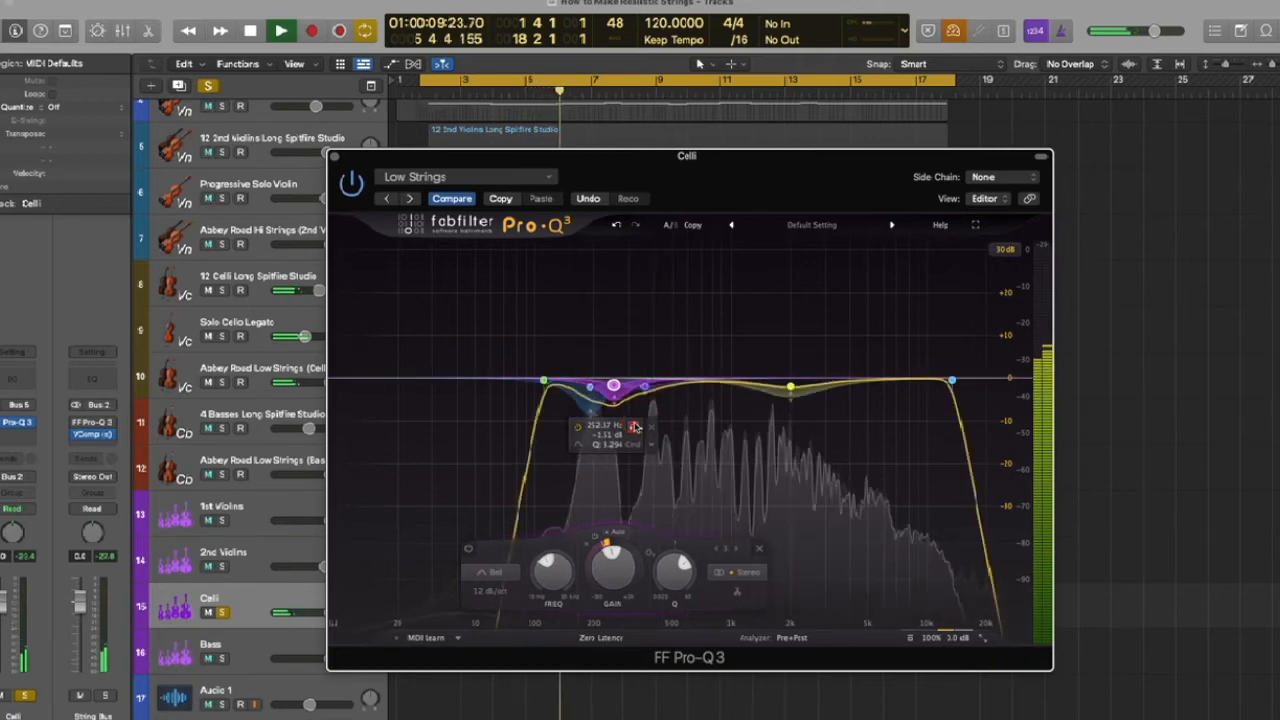
drag(614, 386, 634, 443)
key(space)
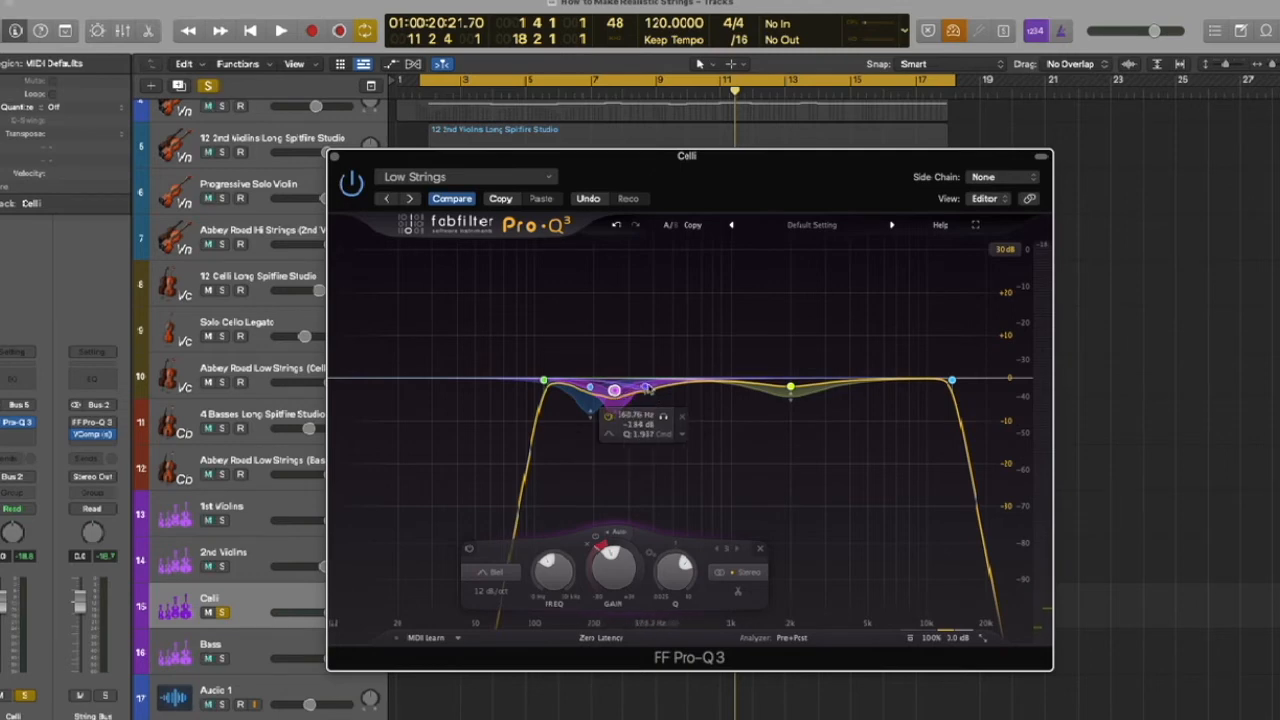
Audition the 360 Hz cut in isolation and adjust it to about -2.23 dB with a Q of 2.680
click(645, 387)
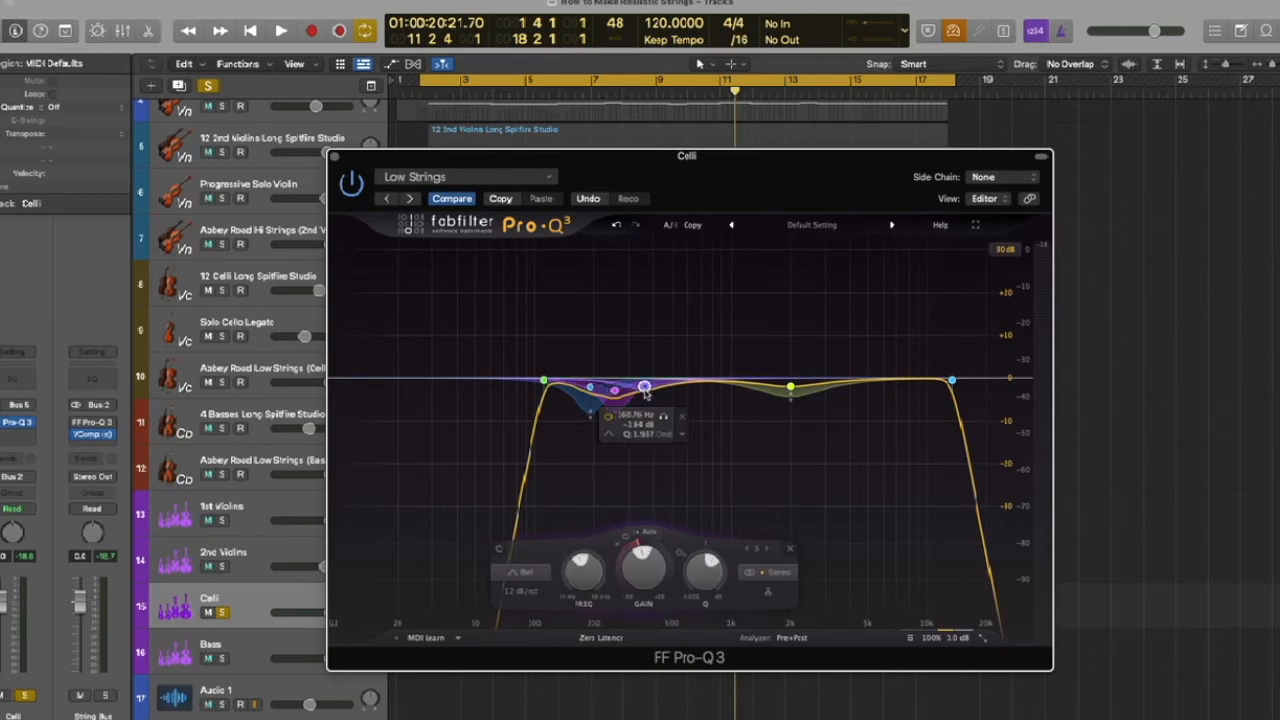
key(space)
click(663, 416)
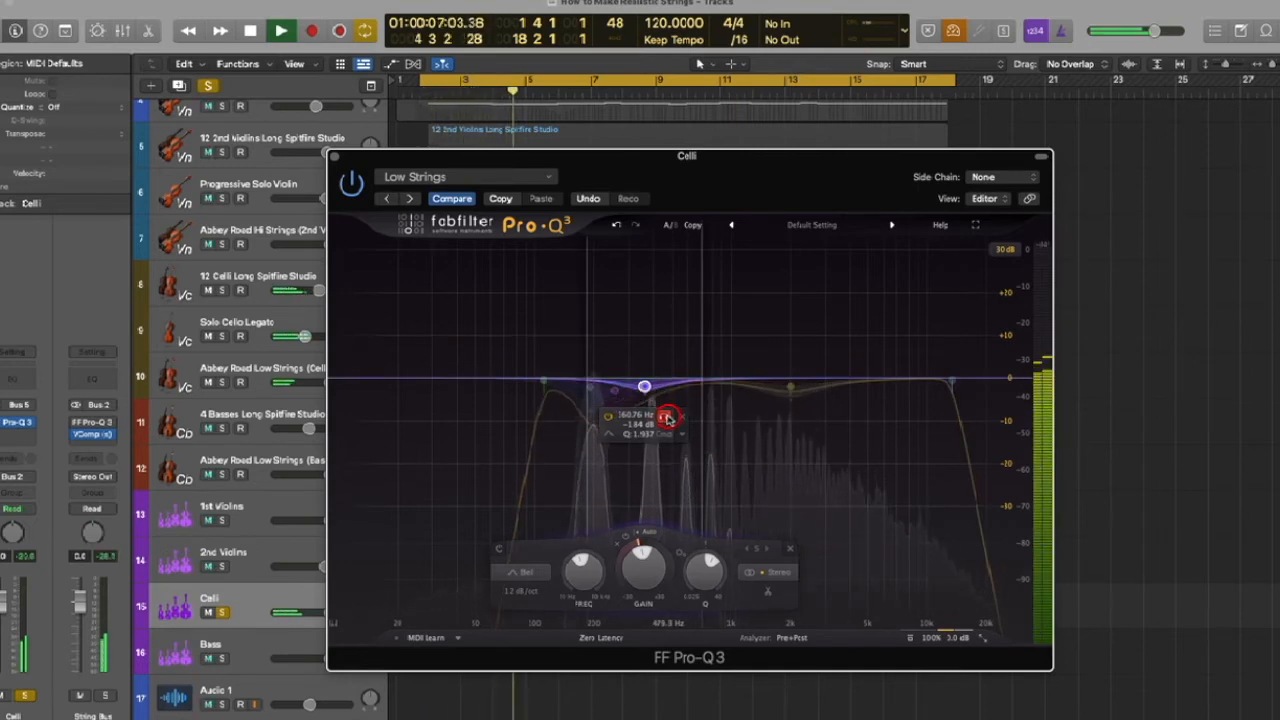
click(668, 418)
scroll(645, 387, up, 3)
drag(645, 387, 645, 390)
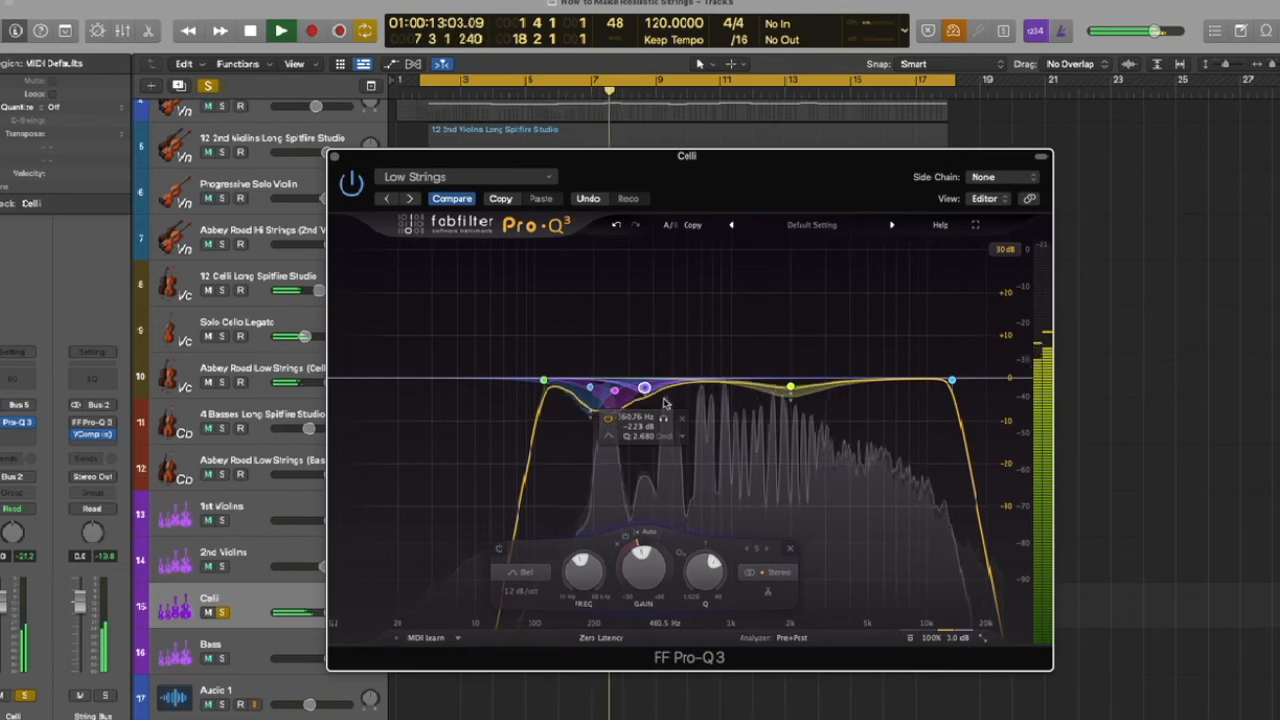
key(space)
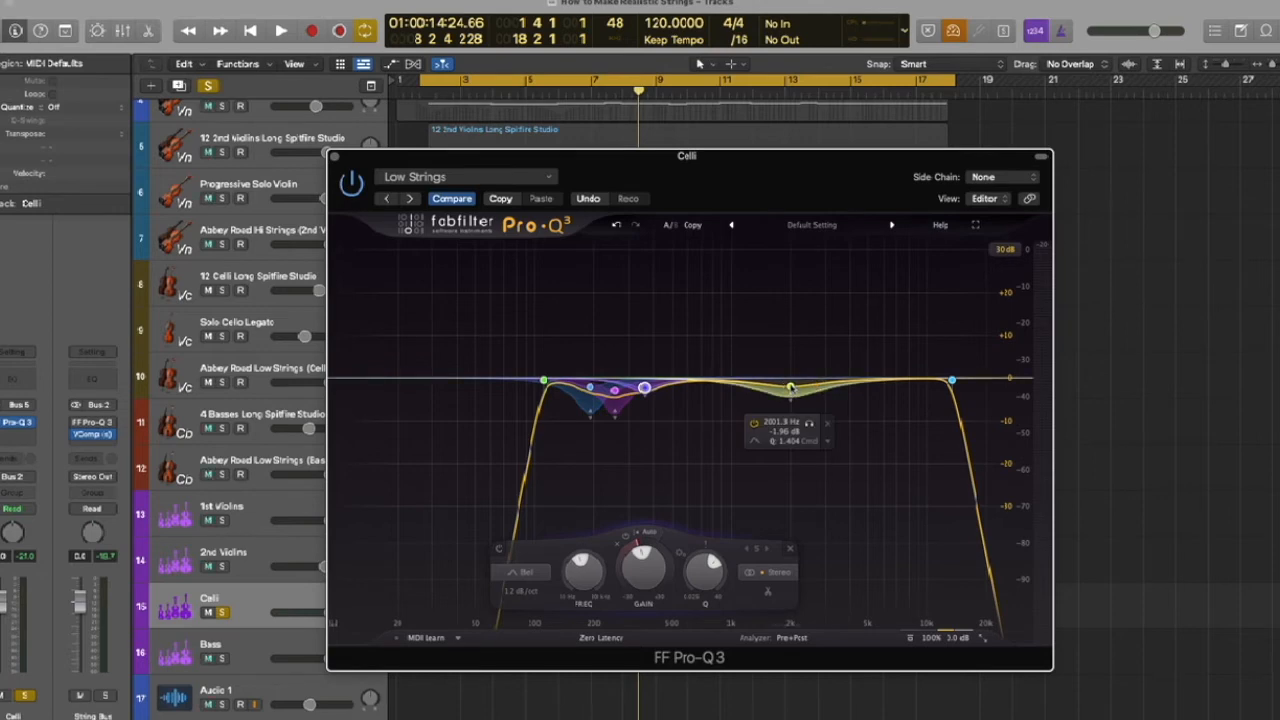
Audition the 2000 Hz cut in isolation during playback and narrow it to a Q of about 1.914
click(790, 388)
click(812, 425)
key(space)
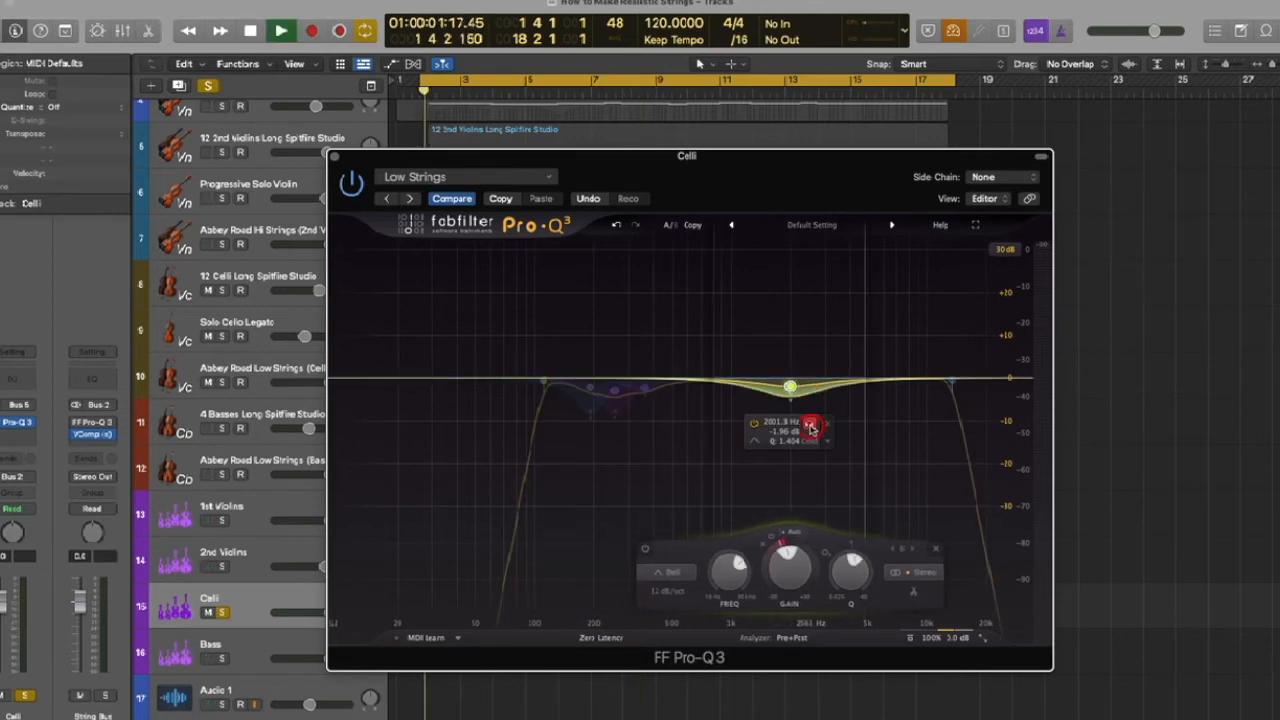
drag(812, 428, 790, 407)
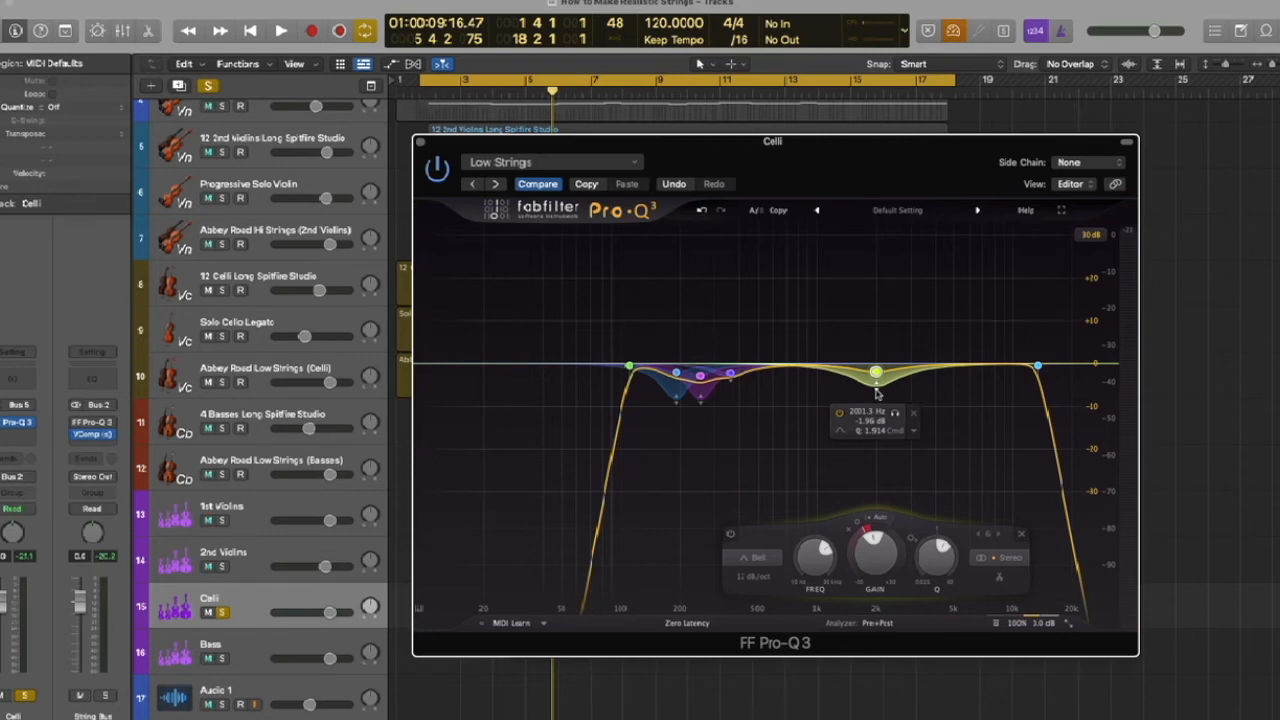
Play the soloed Celli bus and compare its sound with the equalizer bypassed and enabled
key(space)
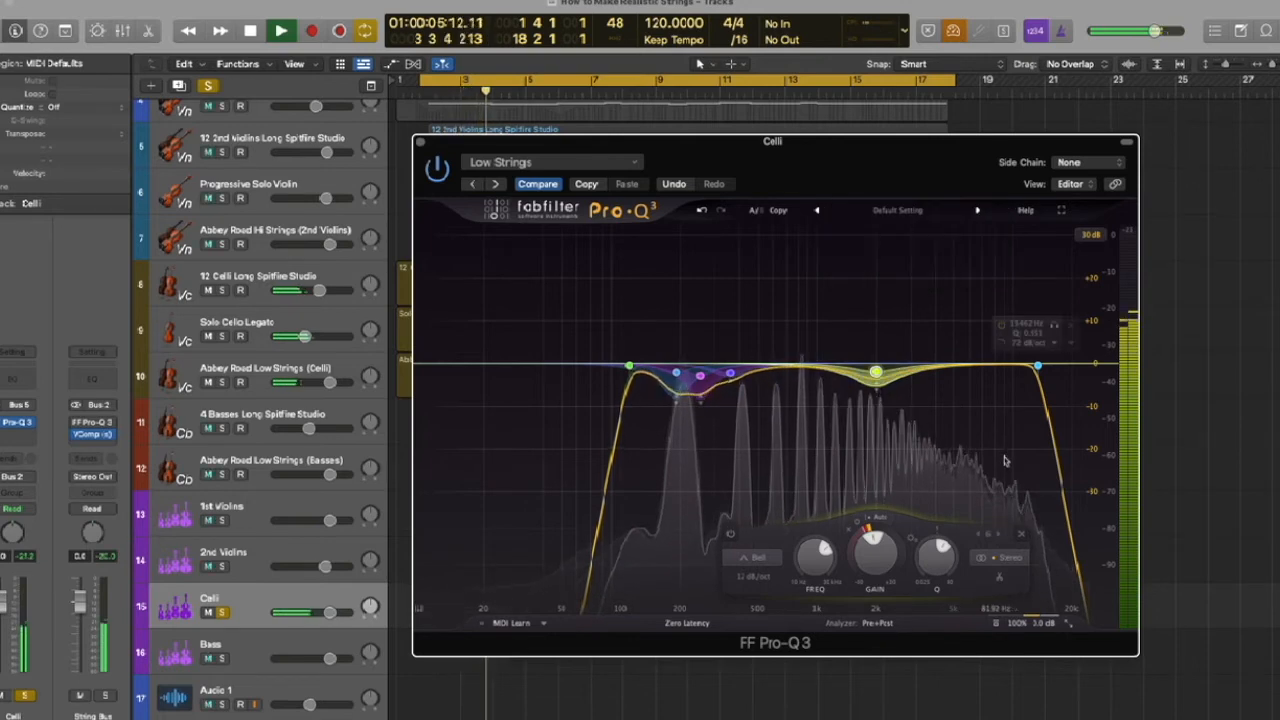
click(437, 168)
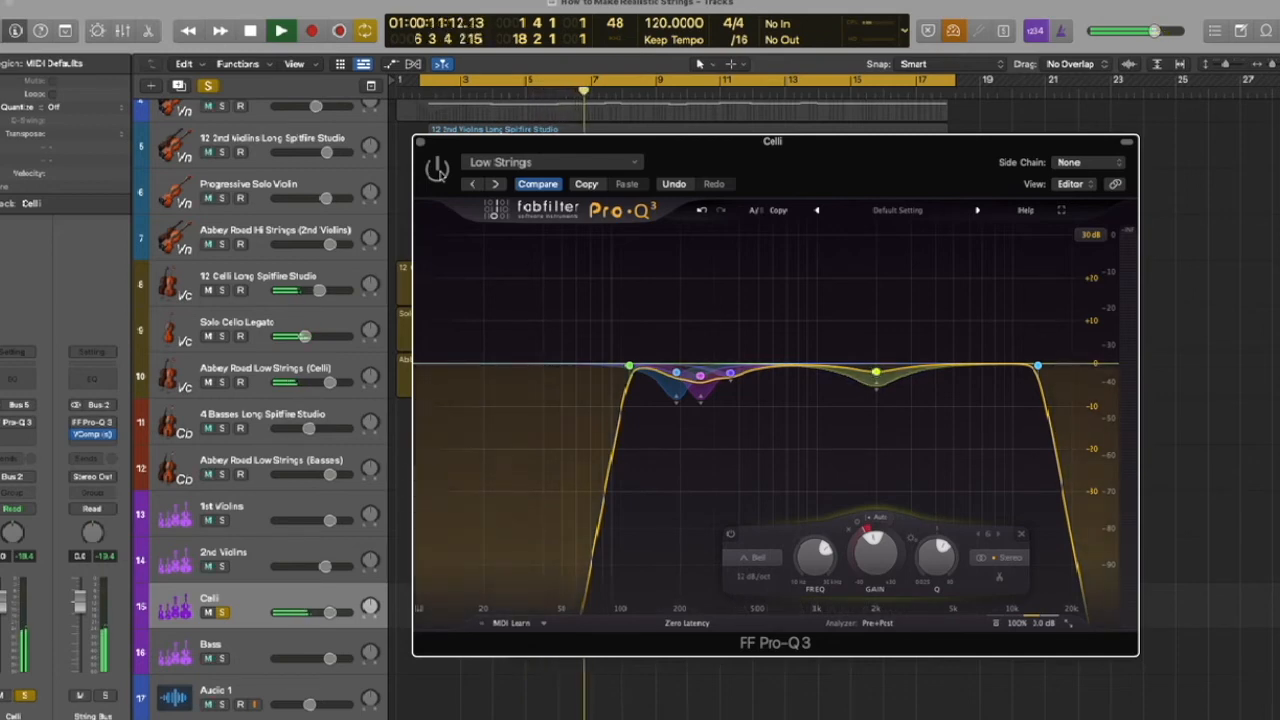
click(437, 168)
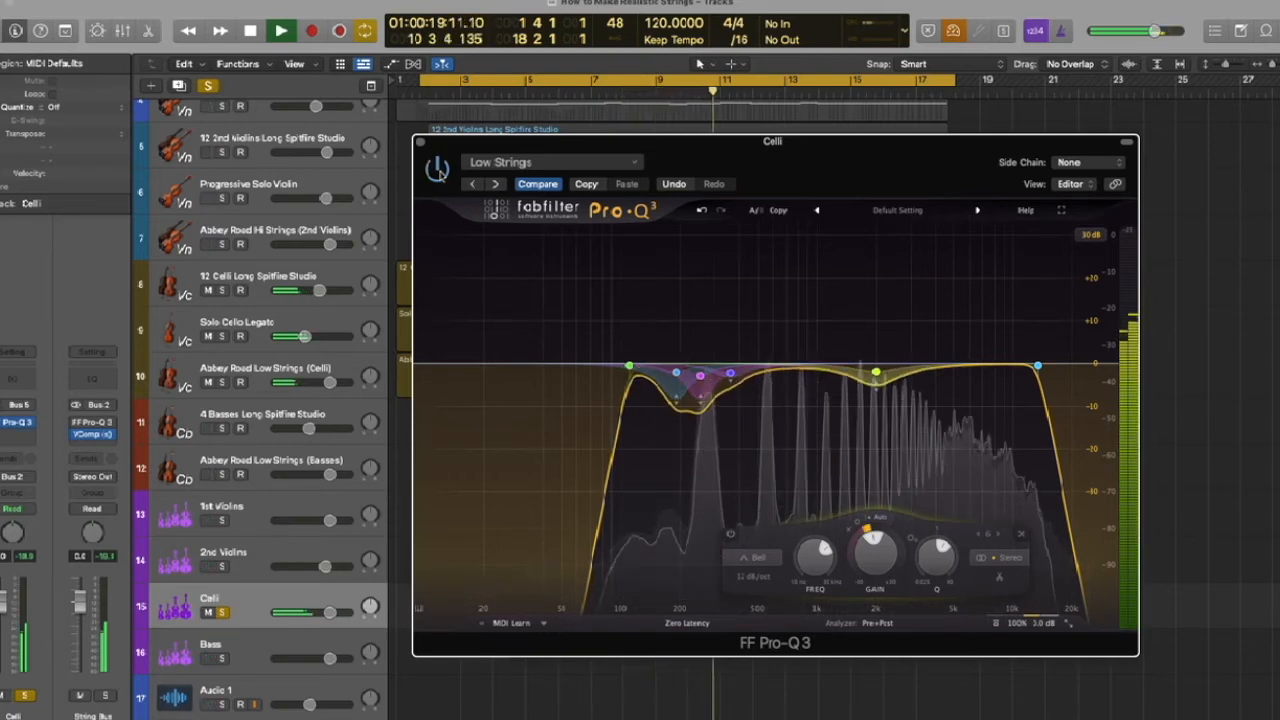
Reduce the dynamic range of the Celli cuts at about 190 Hz and 253 Hz during playback, and stop playback
mouse_move(701, 388)
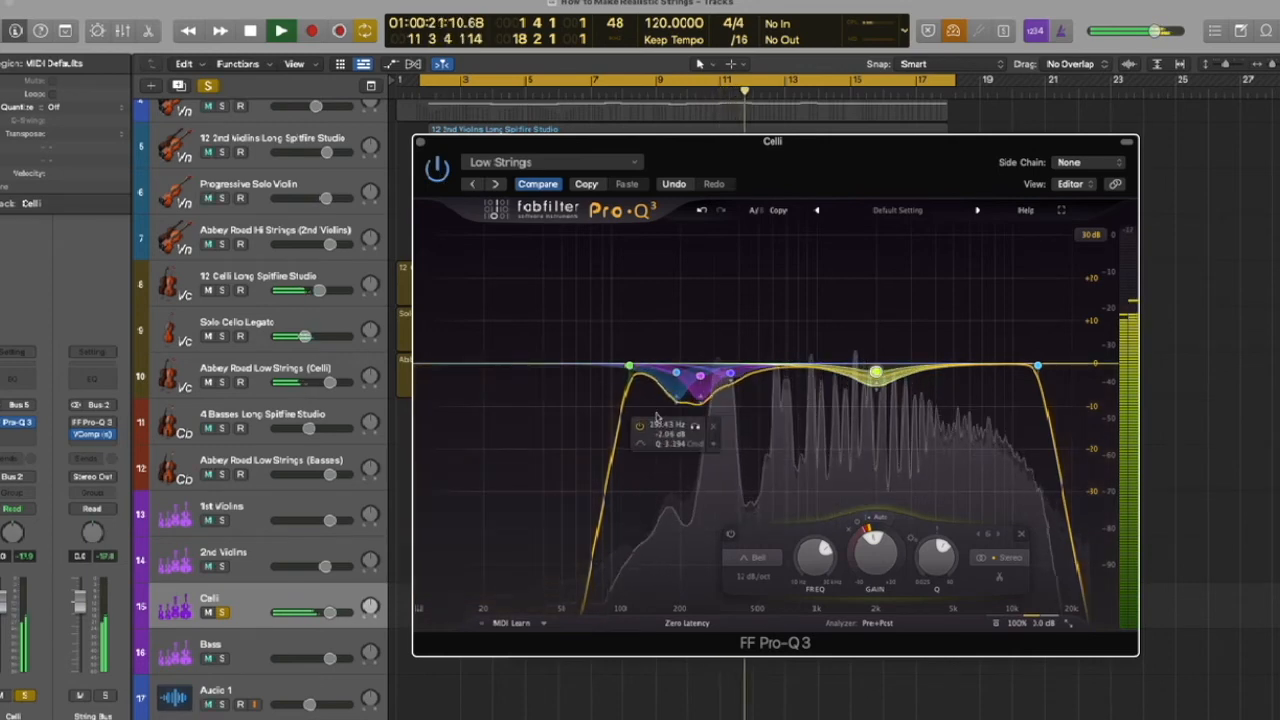
click(701, 386)
drag(701, 388, 678, 388)
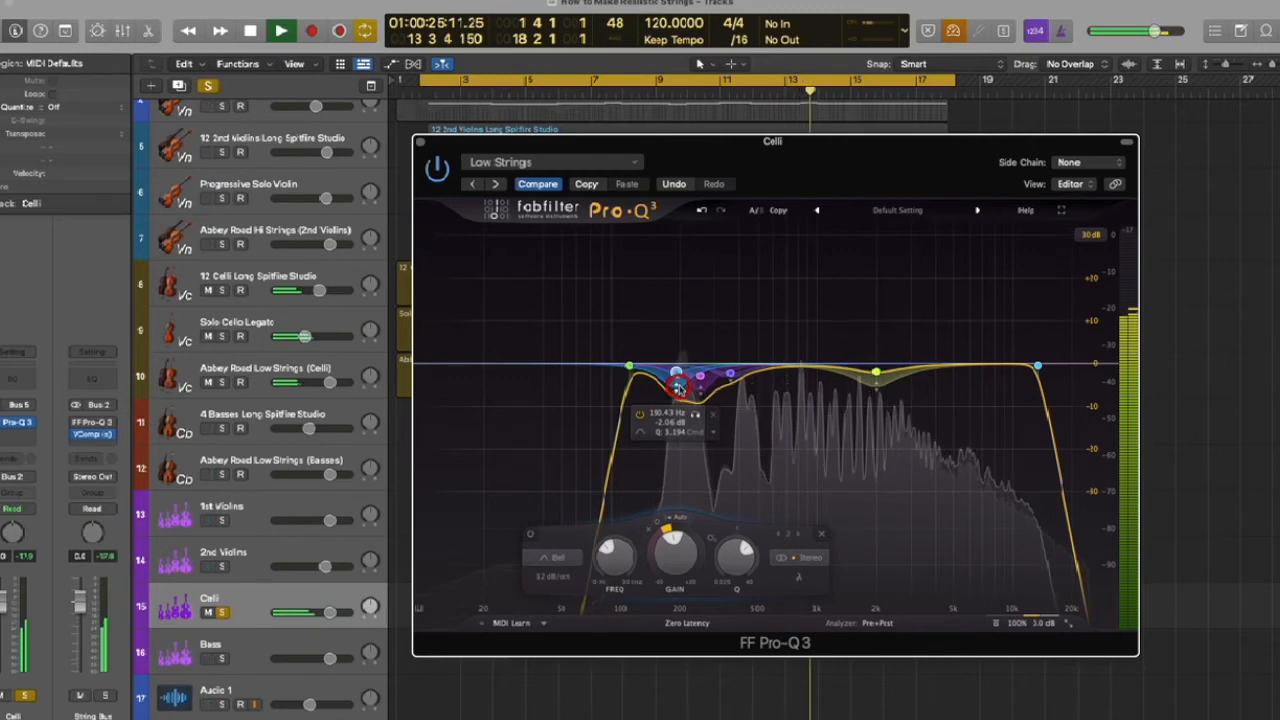
mouse_move(870, 403)
key(space)
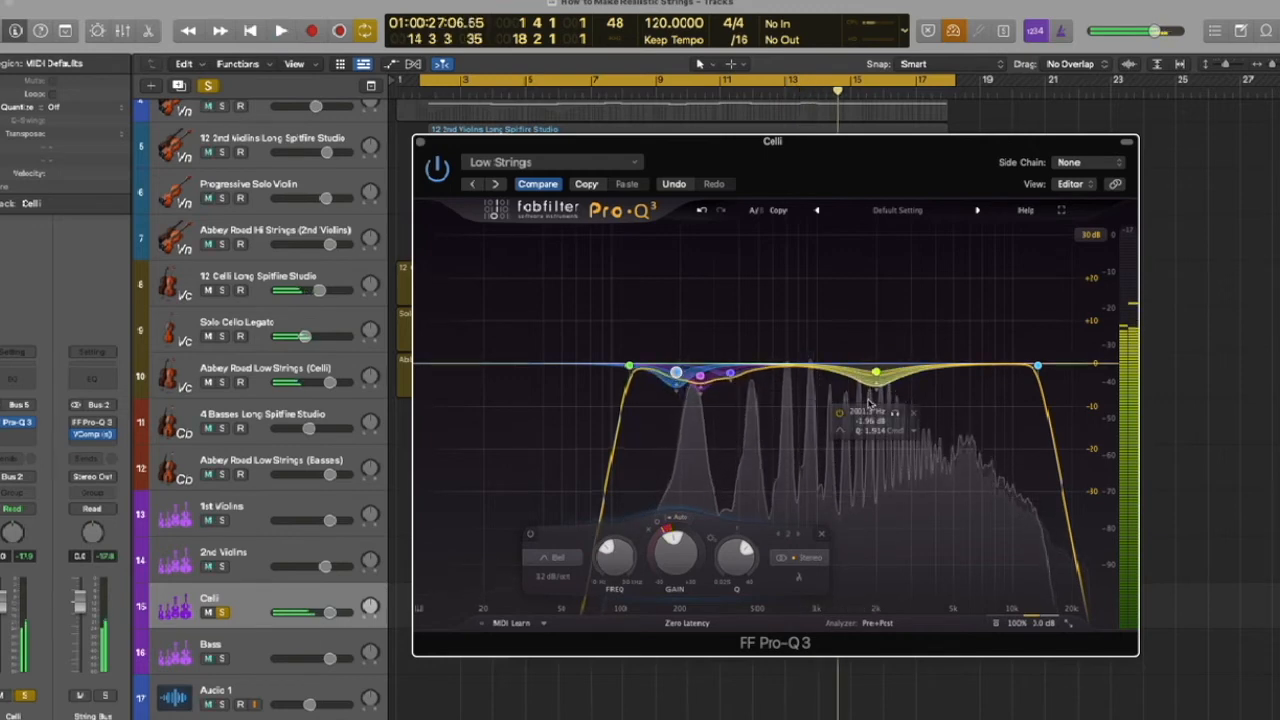
mouse_move(757, 382)
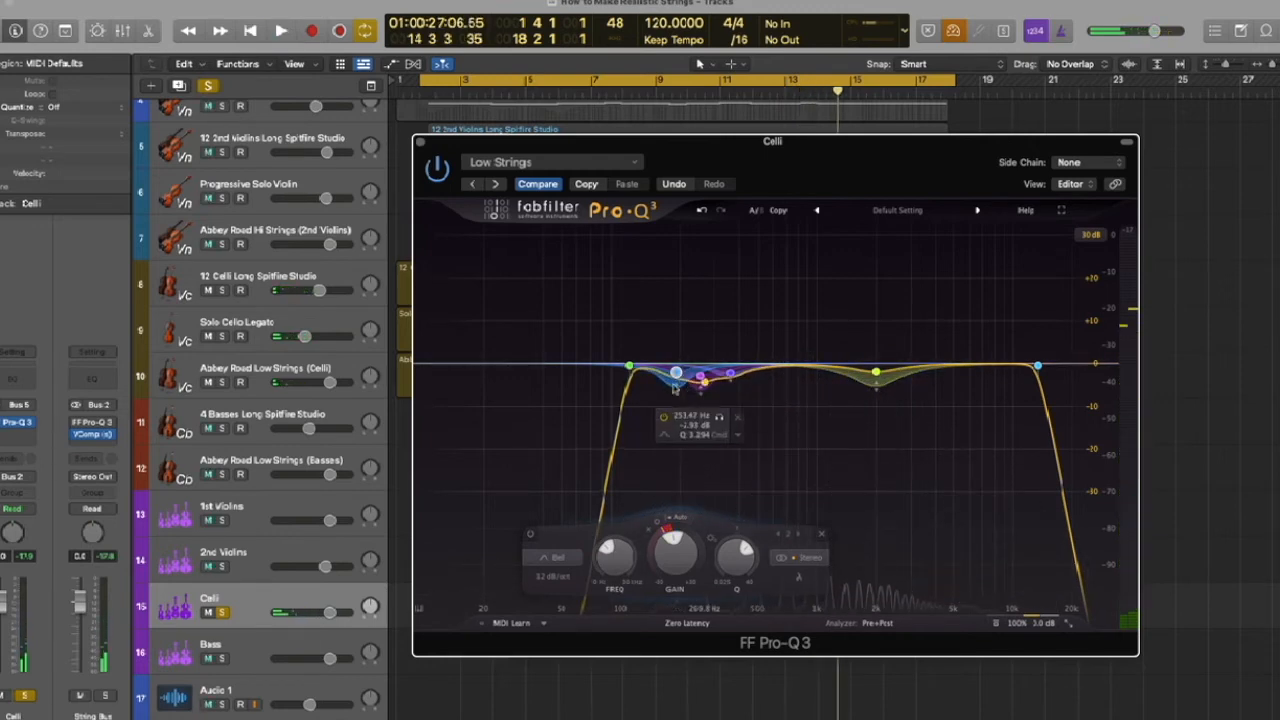
mouse_move(703, 392)
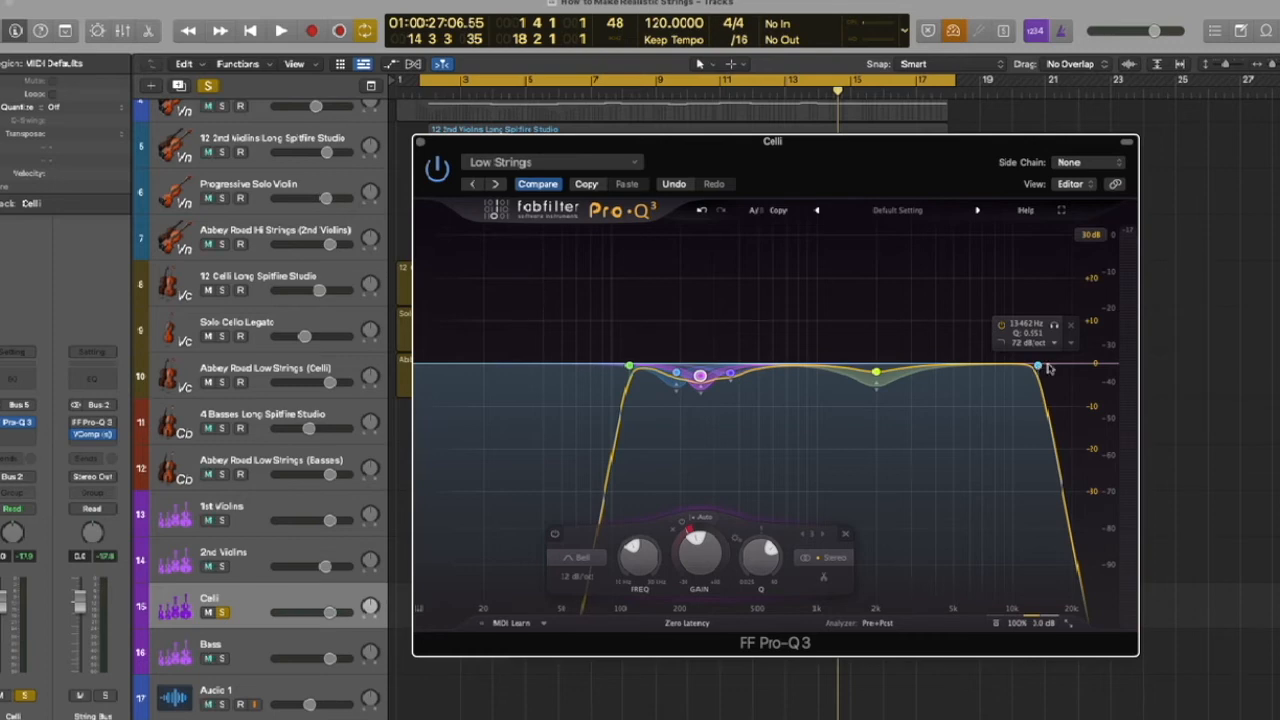
Close the Celli equalizer, switch the solo from Celli to Bass, and open the Bass bus's Pro-Q 3
click(421, 142)
click(222, 612)
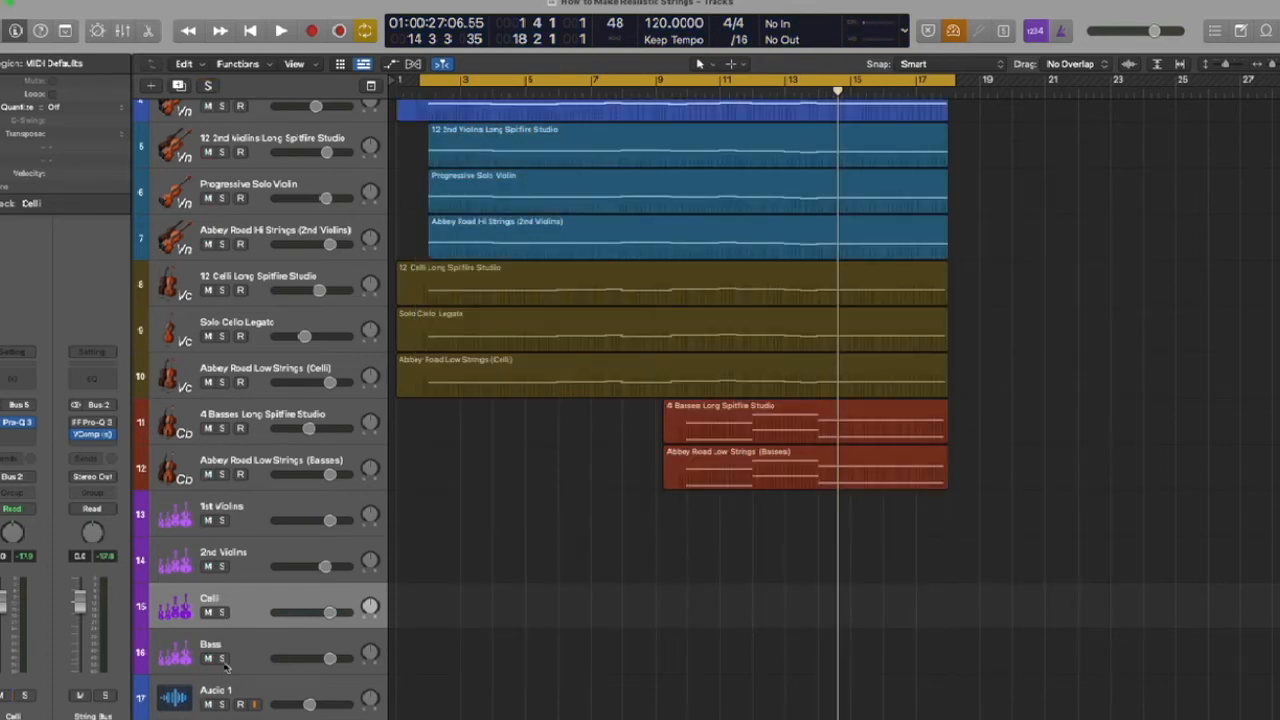
click(222, 659)
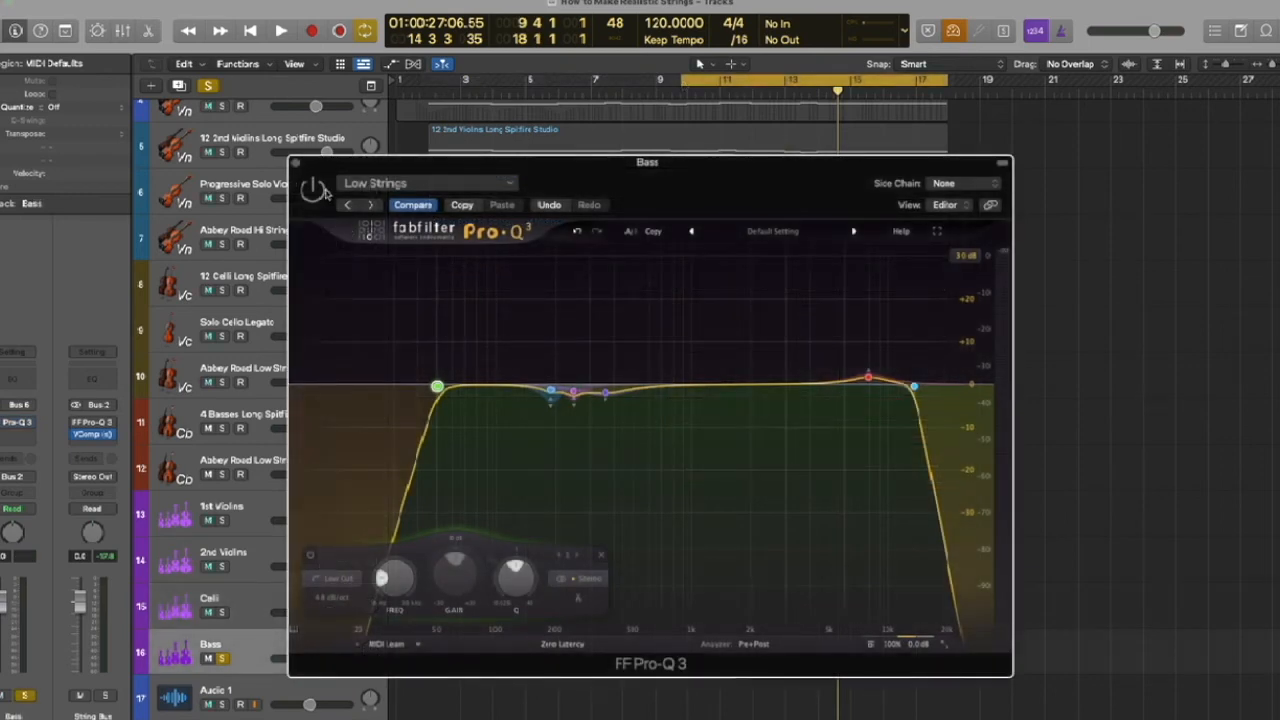
Play the soloed Bass bus first with its equalizer bypassed and again with it enabled, to compare both
key(space)
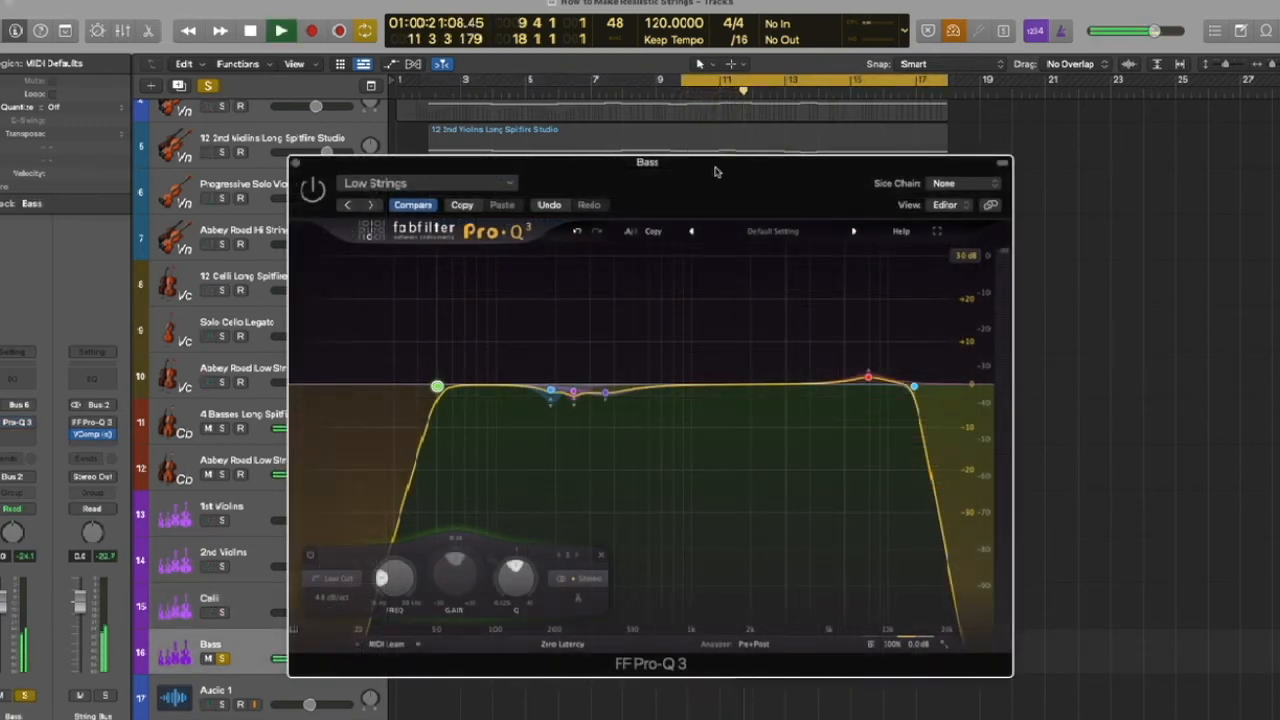
drag(715, 172, 757, 126)
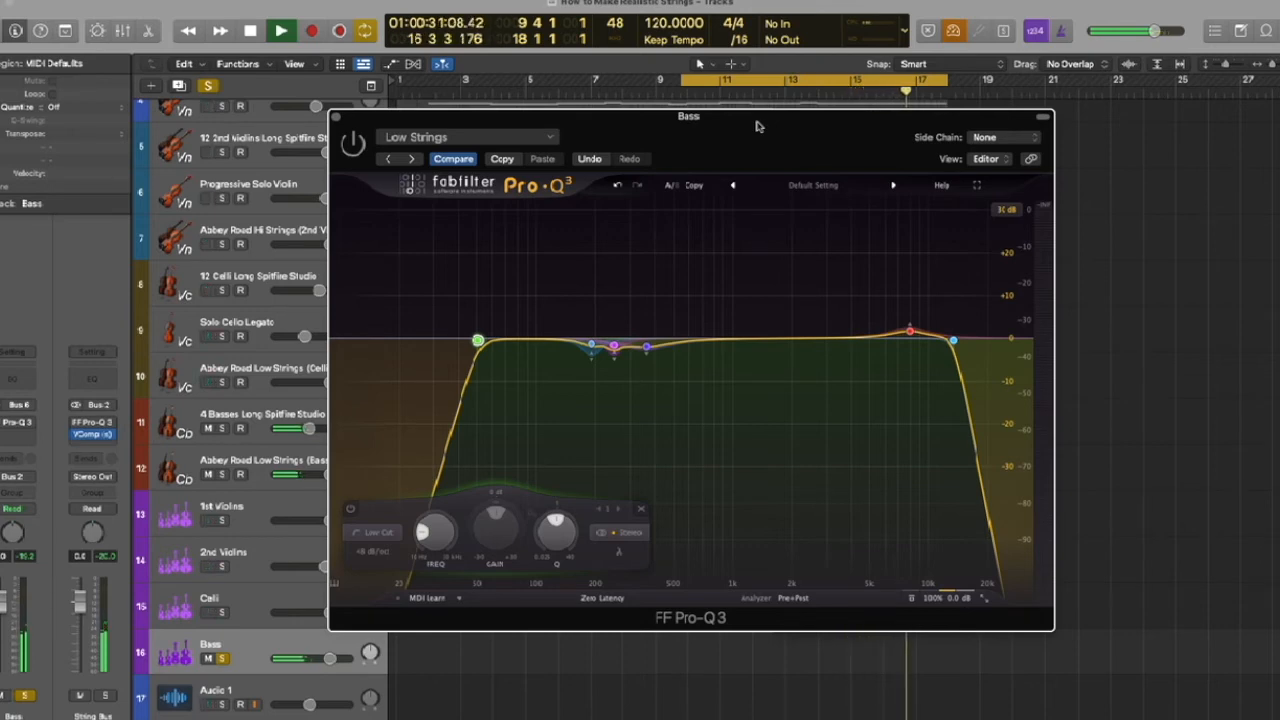
key(space)
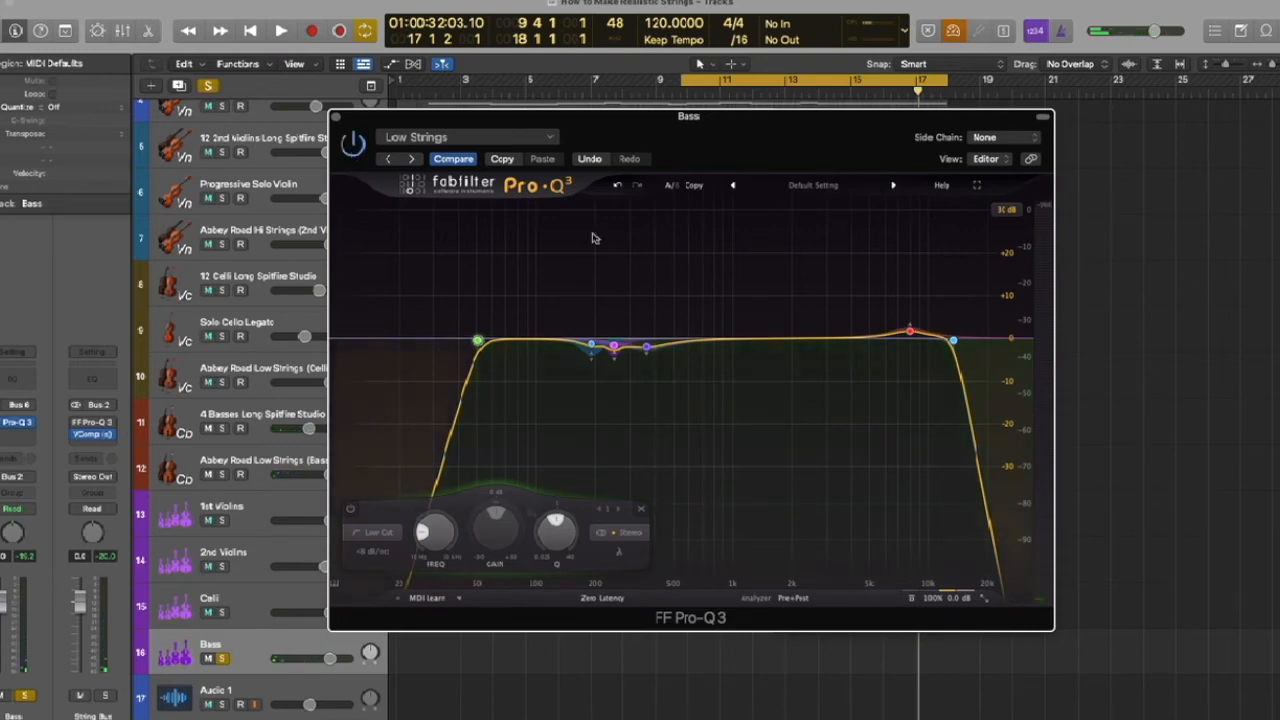
key(space)
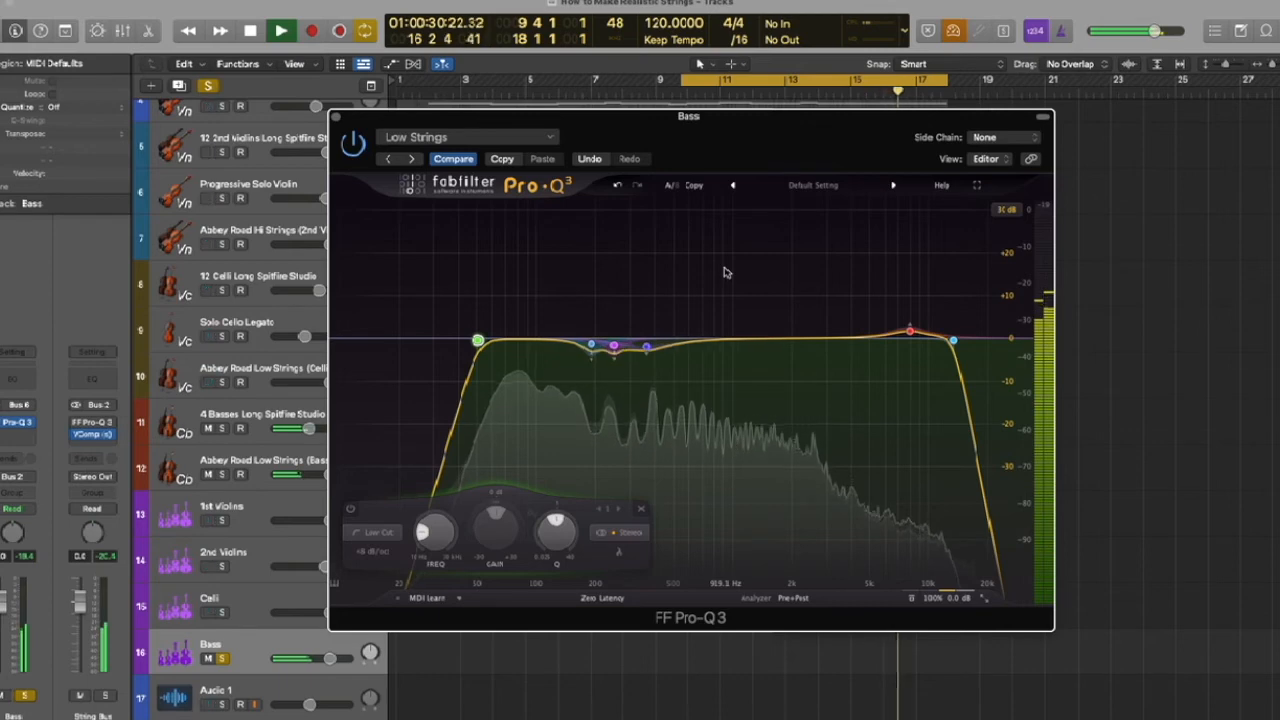
key(space)
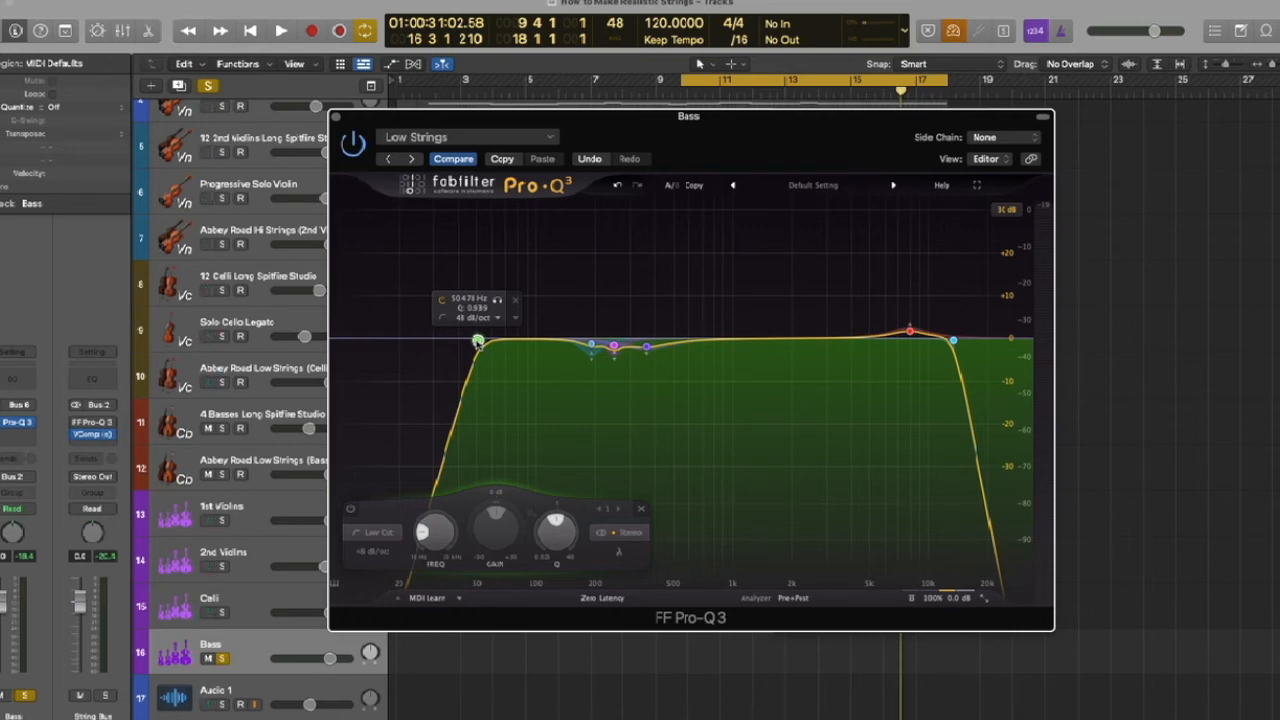
Try raising the Bass low cut to about 80 Hz, and undo the change
drag(478, 341, 517, 340)
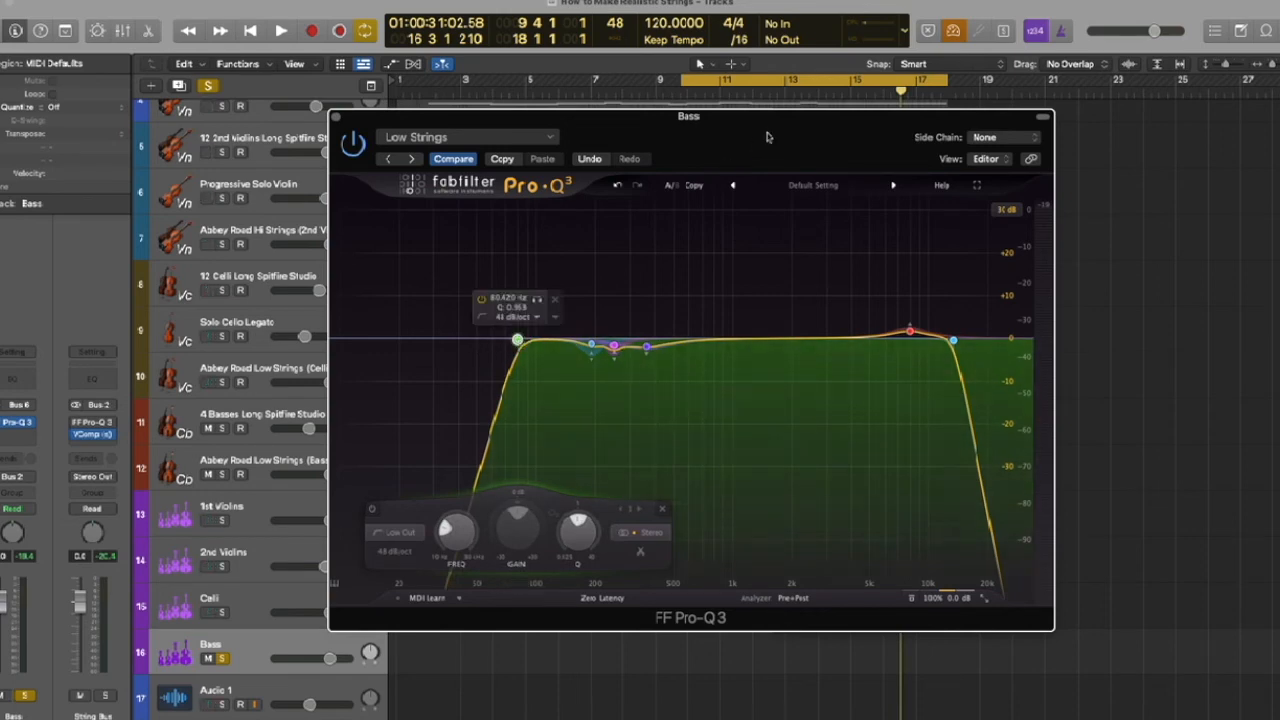
click(617, 185)
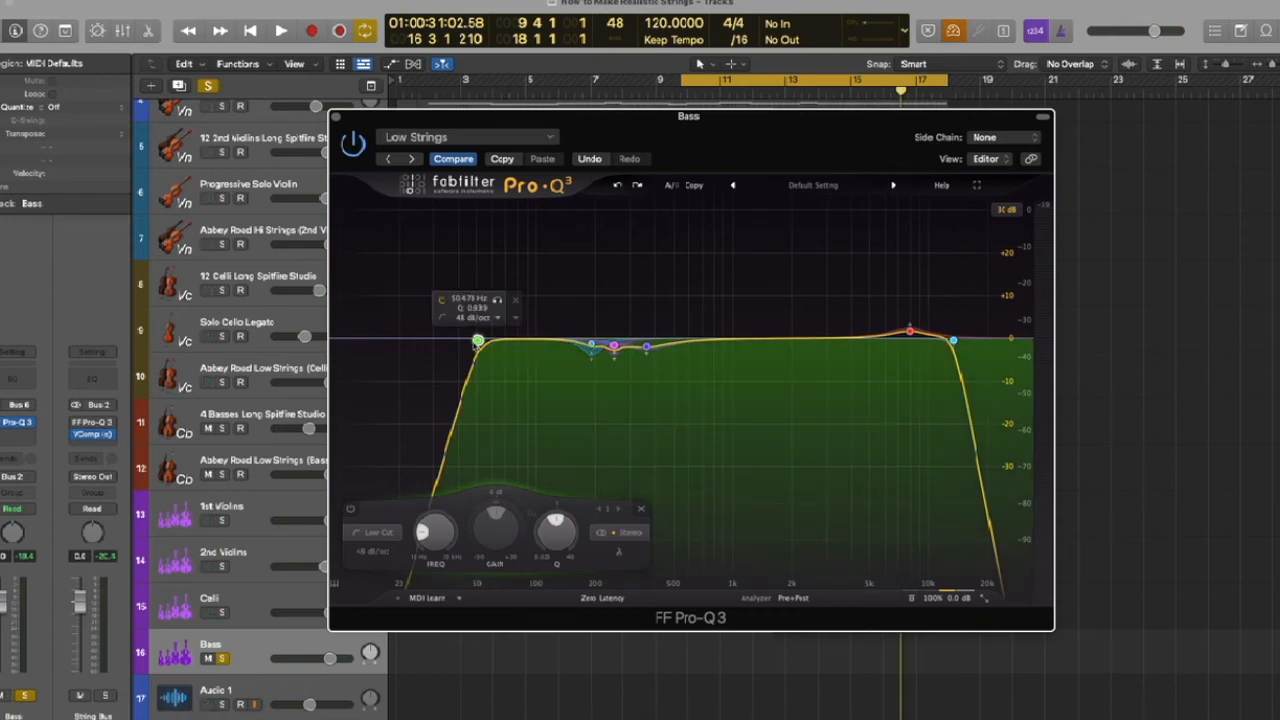
Audition the Bass low cut in isolation during playback and shift it to about 49 Hz
key(space)
click(499, 300)
mouse_move(503, 303)
mouse_down()
mouse_move(486, 301)
mouse_move(504, 304)
mouse_up()
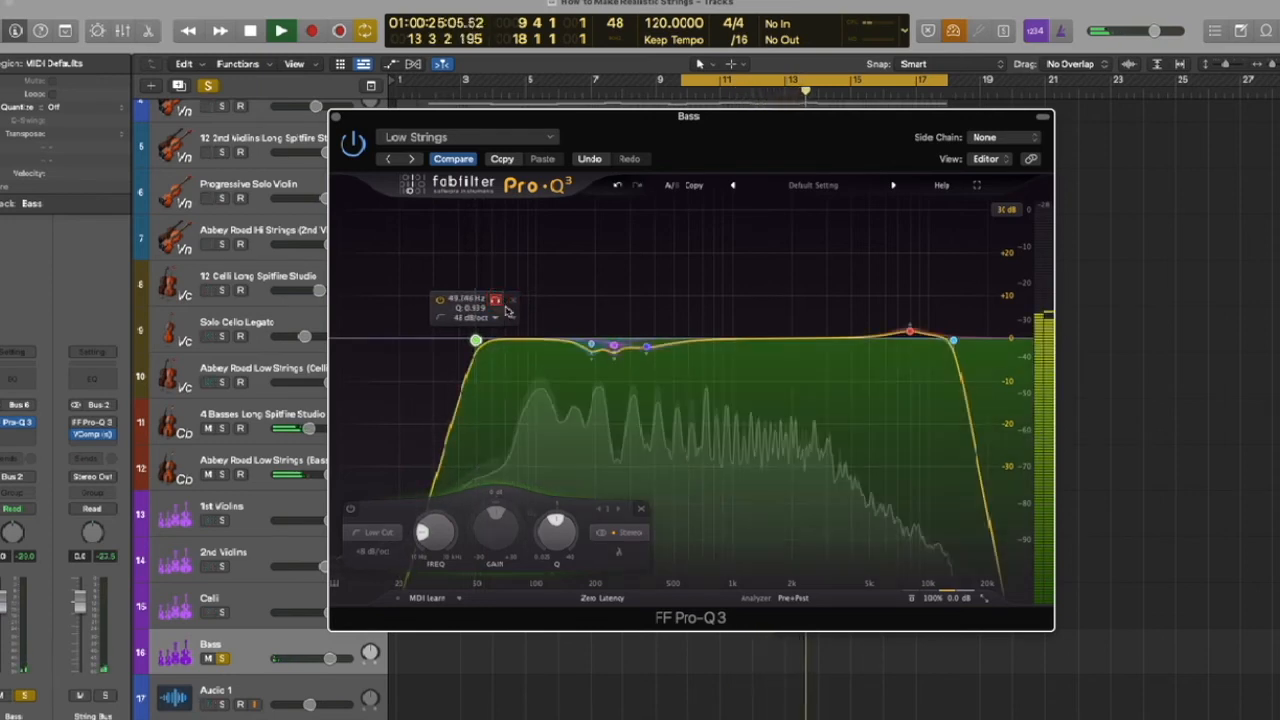
Audition the three low-mid Bass cuts one after another in isolation, nudging the lowest slightly down in frequency
mouse_move(610, 384)
mouse_down()
mouse_move(594, 384)
mouse_move(606, 384)
mouse_up()
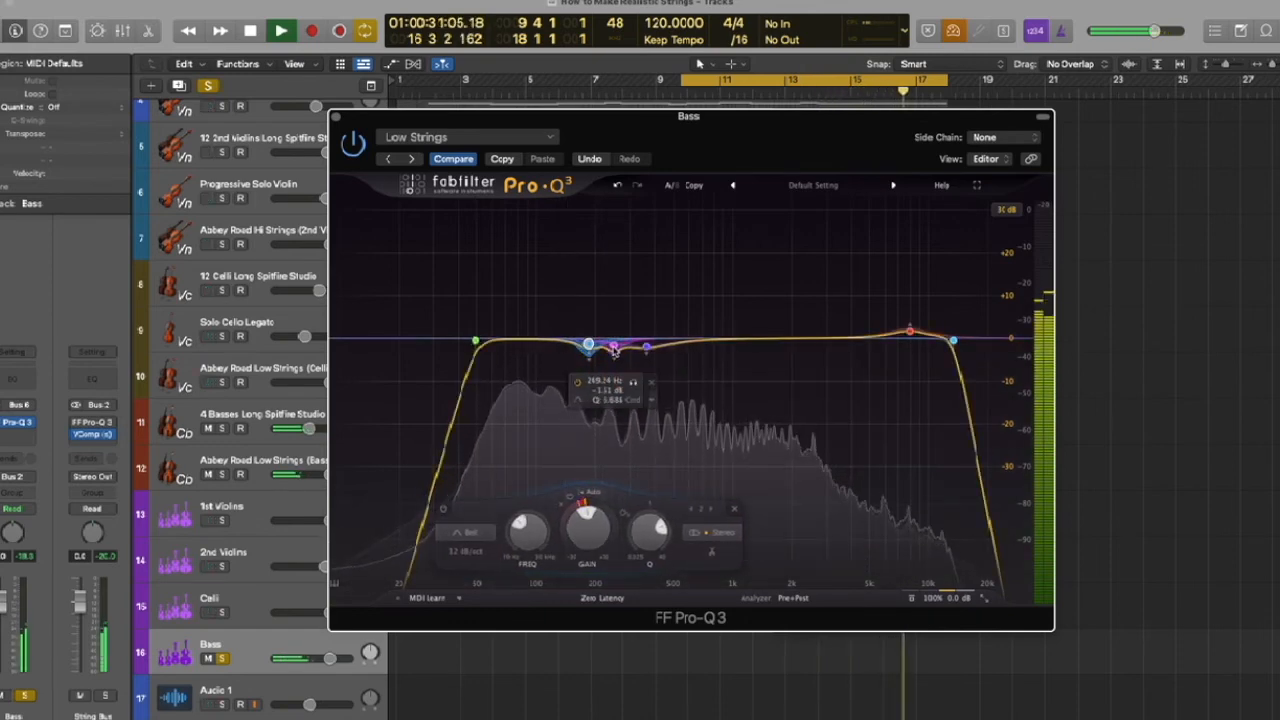
click(613, 346)
click(634, 383)
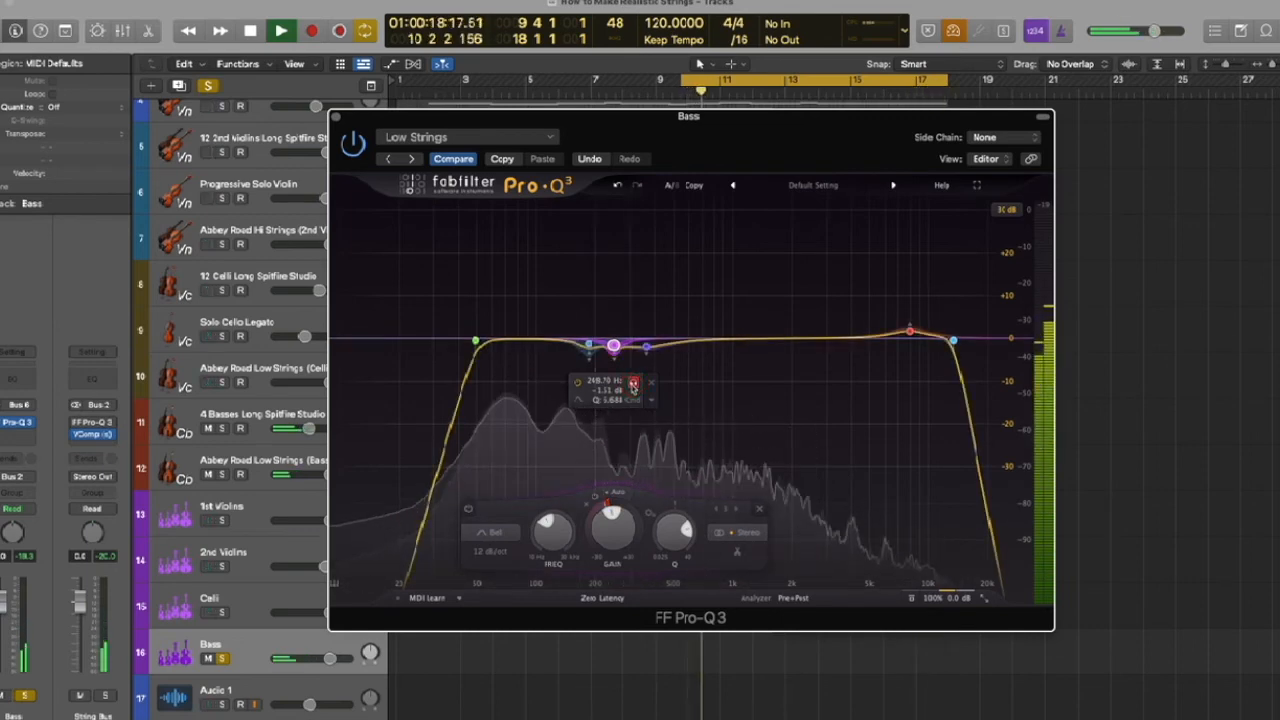
drag(634, 383, 667, 381)
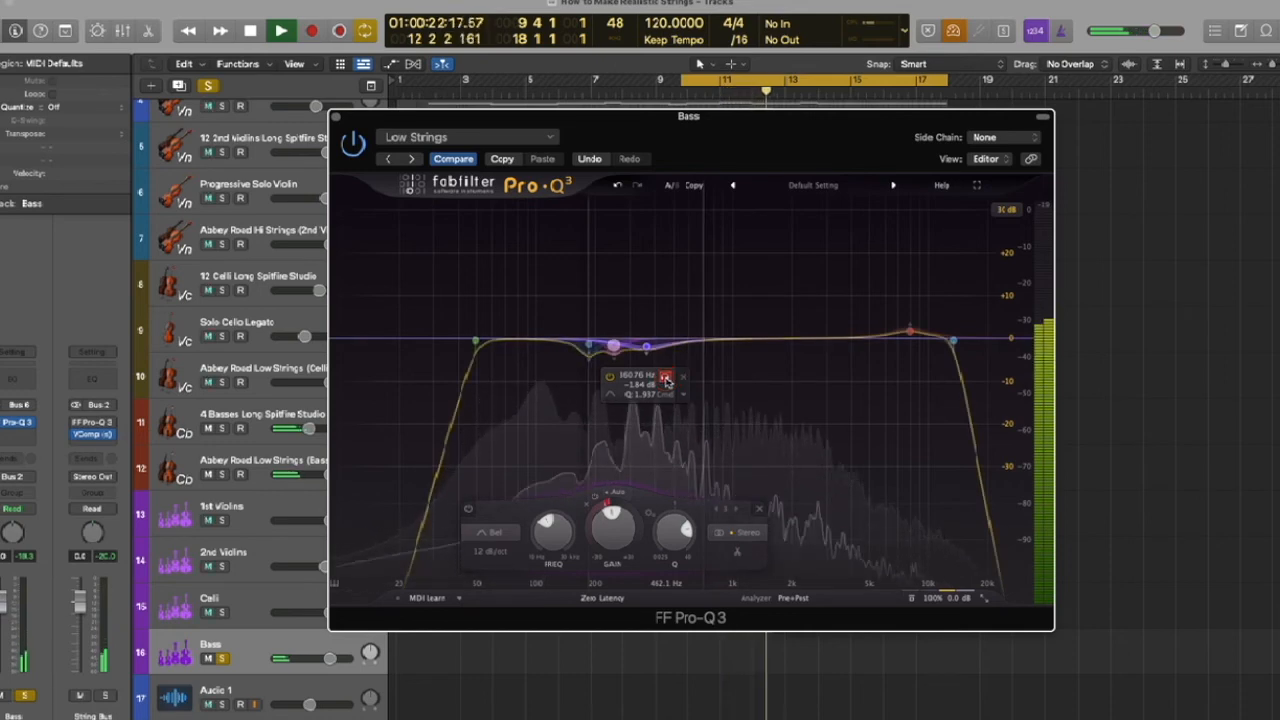
Audition the high-frequency boost on the Bass bus in isolation, and stop playback
mouse_move(909, 332)
click(931, 284)
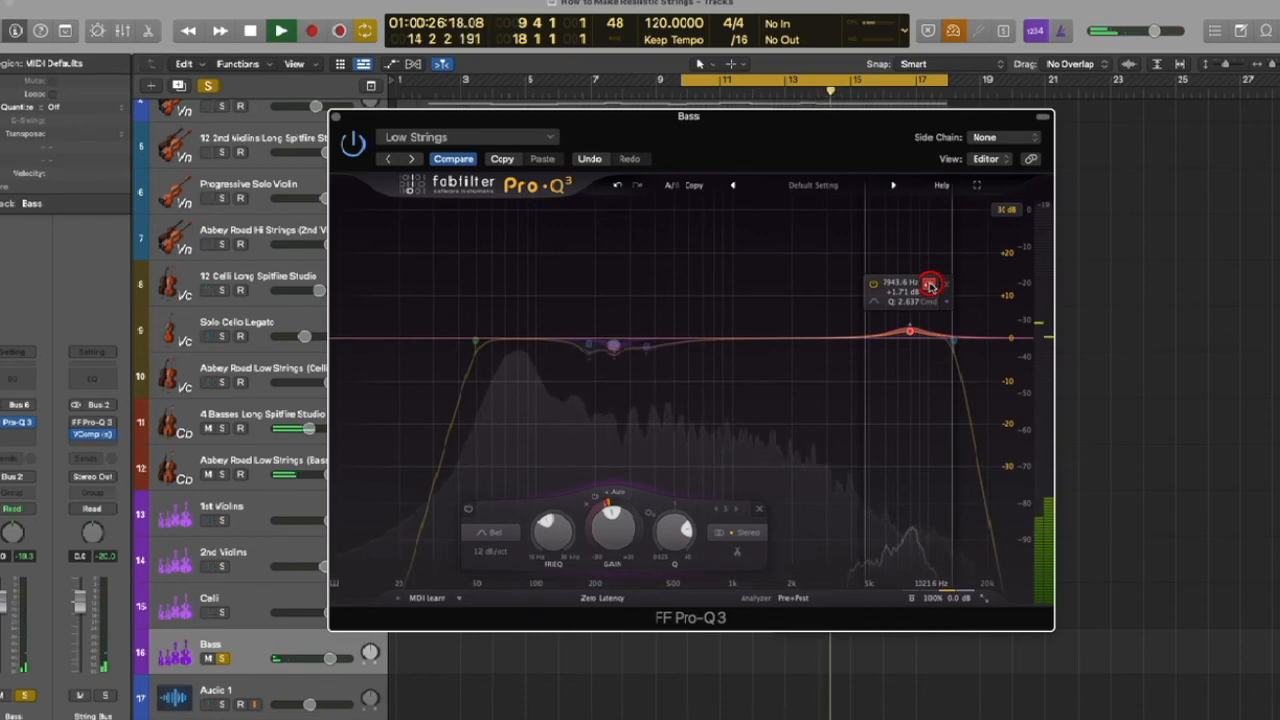
click(931, 284)
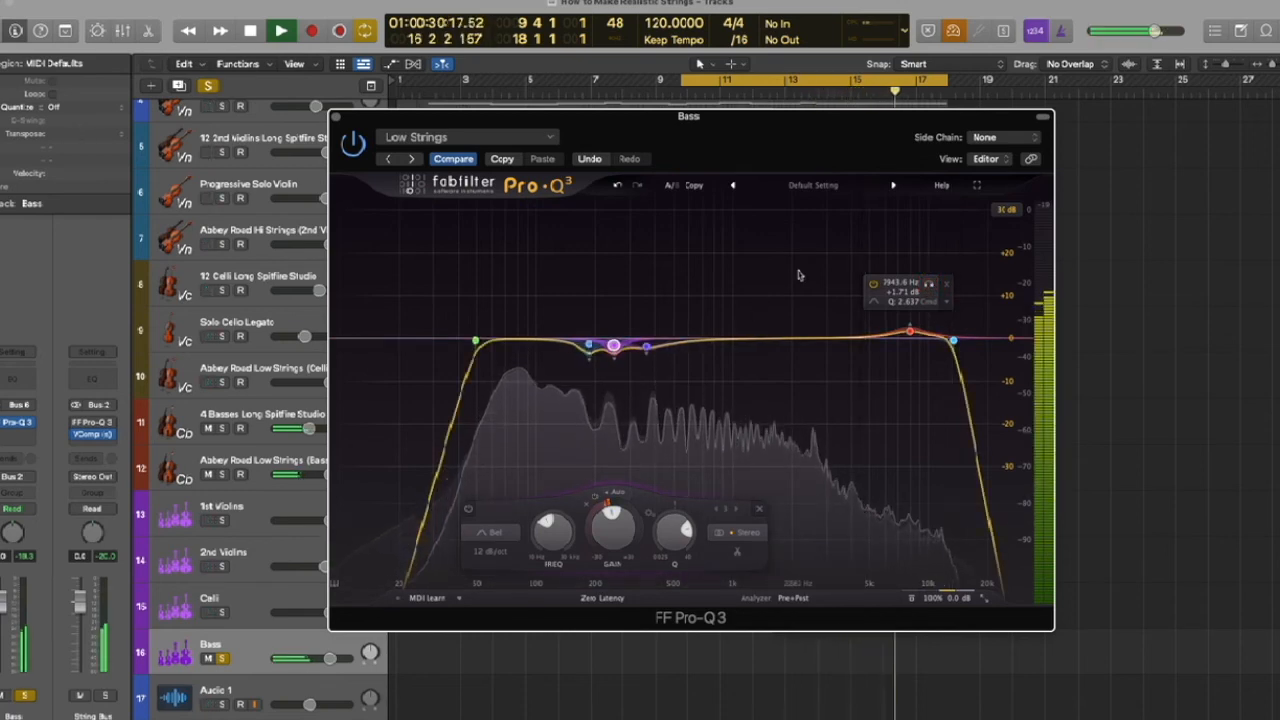
key(space)
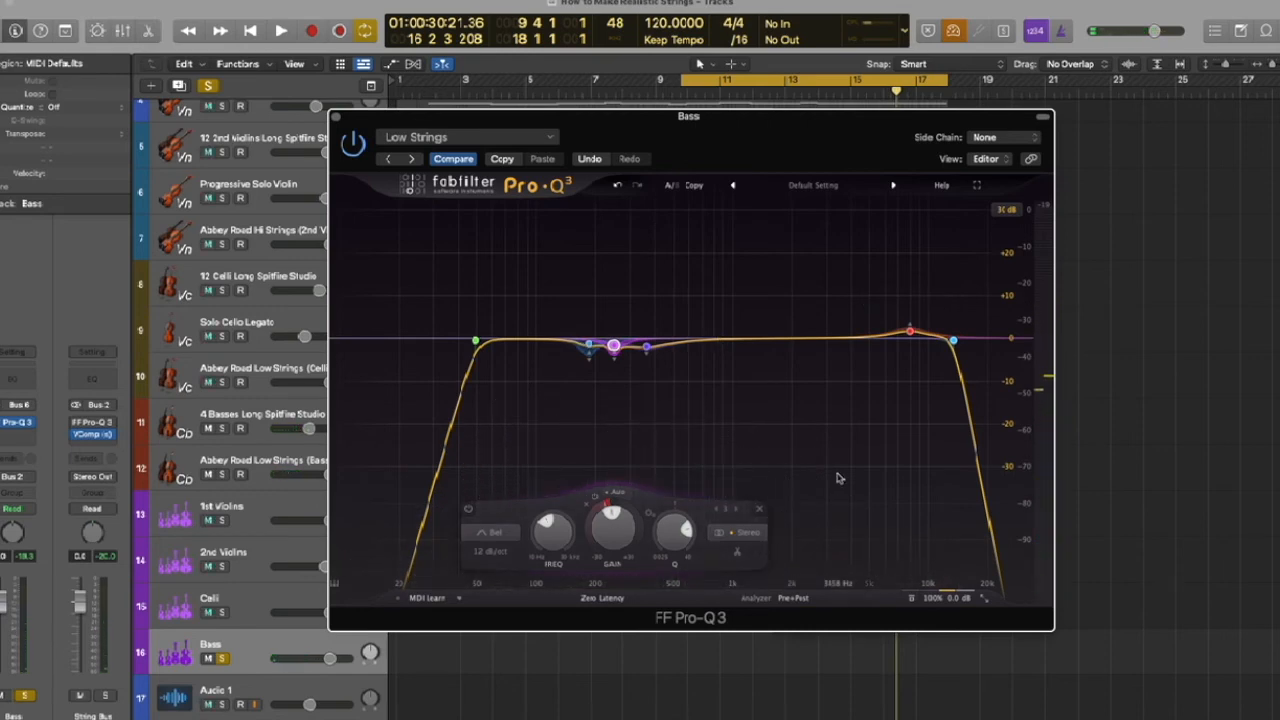
mouse_move(955, 600)
mouse_move(919, 332)
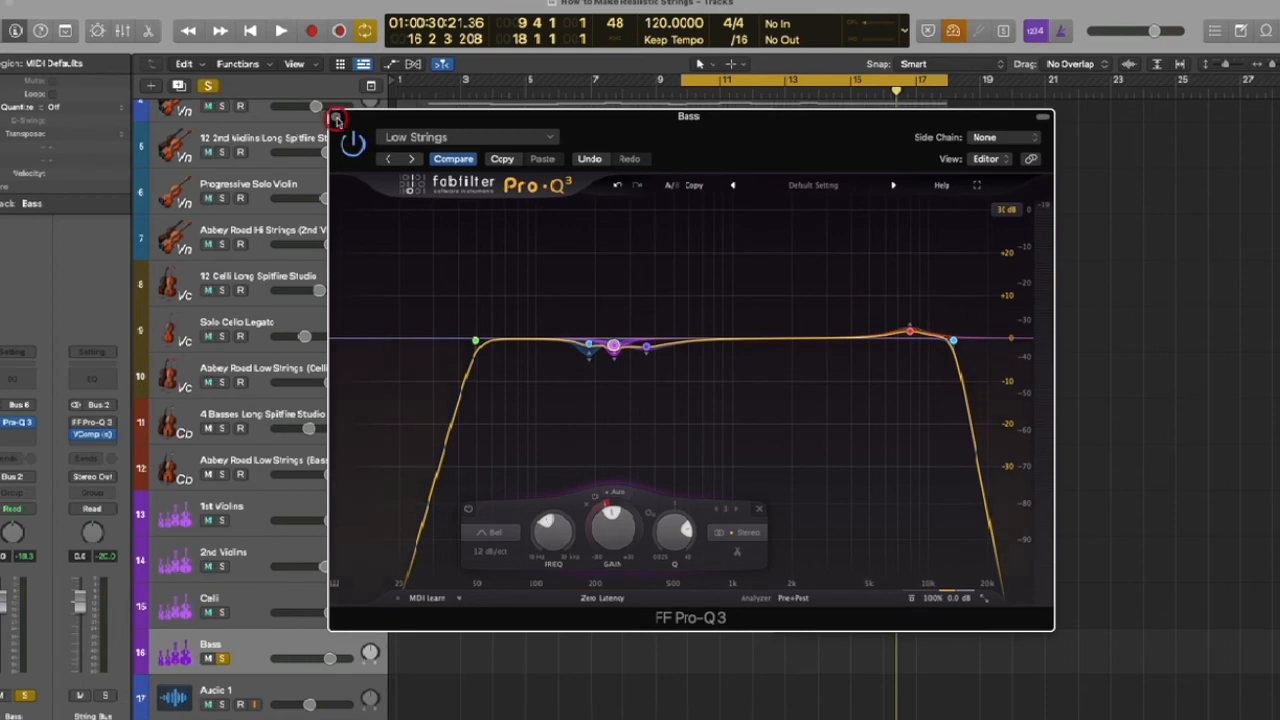
Close the Bass equalizer, clear all solos and extend the cycle region's start back to 1 4 1 1
click(337, 119)
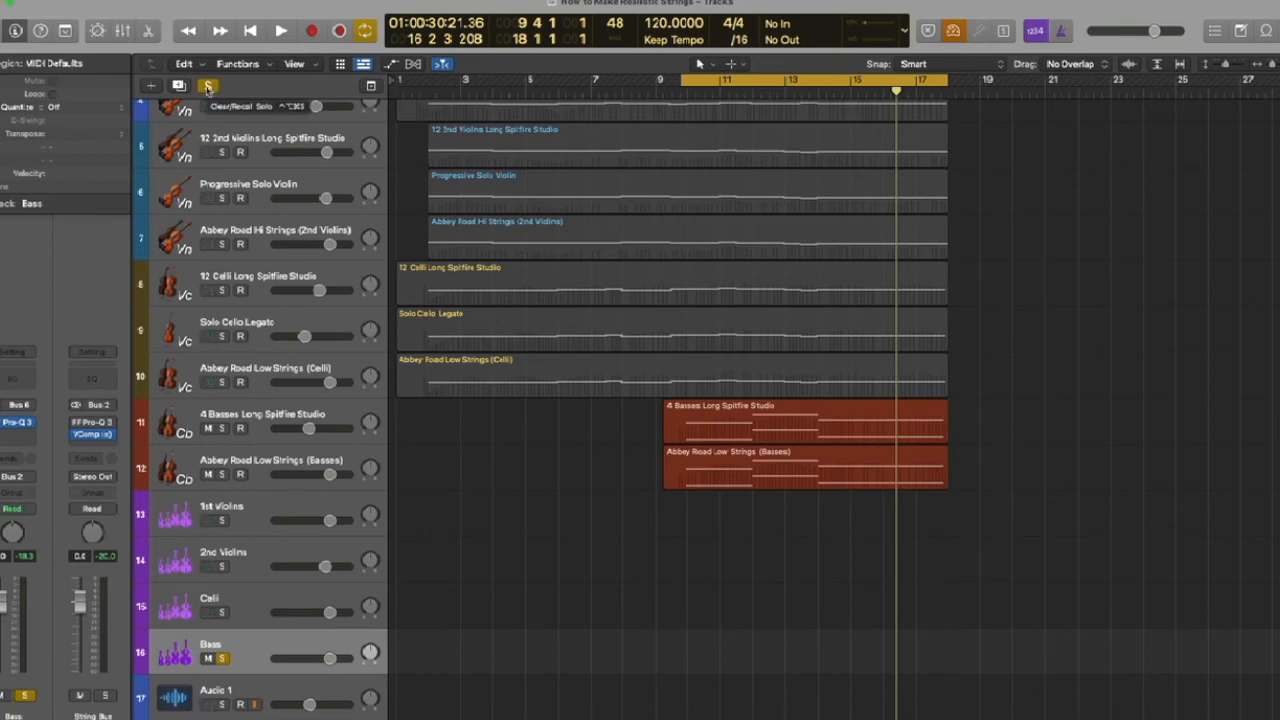
click(207, 87)
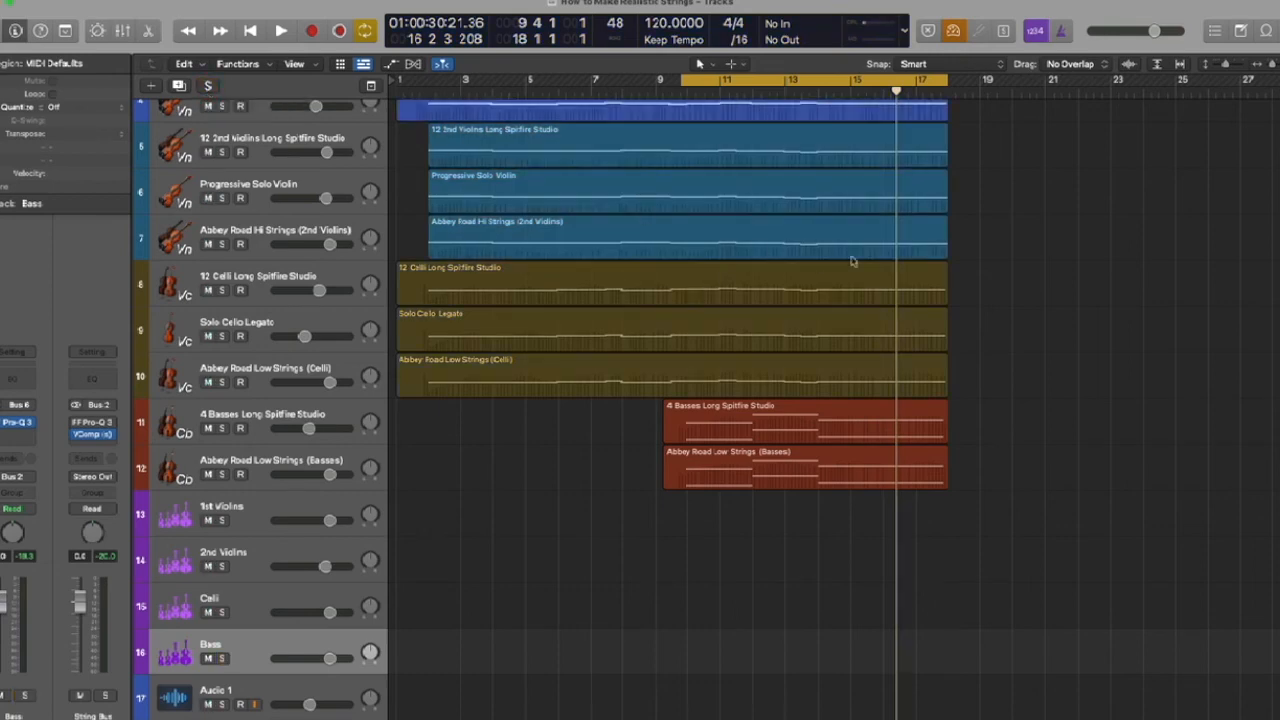
drag(683, 79, 422, 85)
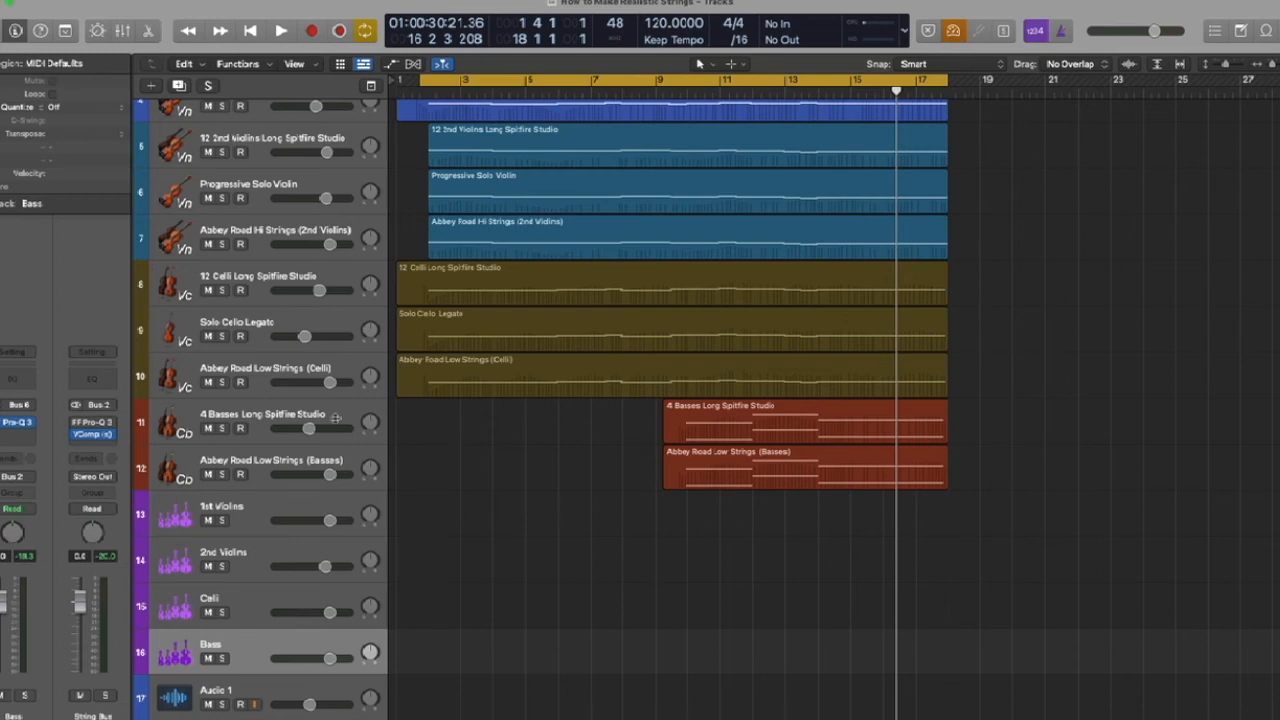
Select the section buses from 1st Violins to Bass and play the full arrangement with their Pro-Q 3 equalizers bypassed
click(268, 499)
shift+click(251, 649)
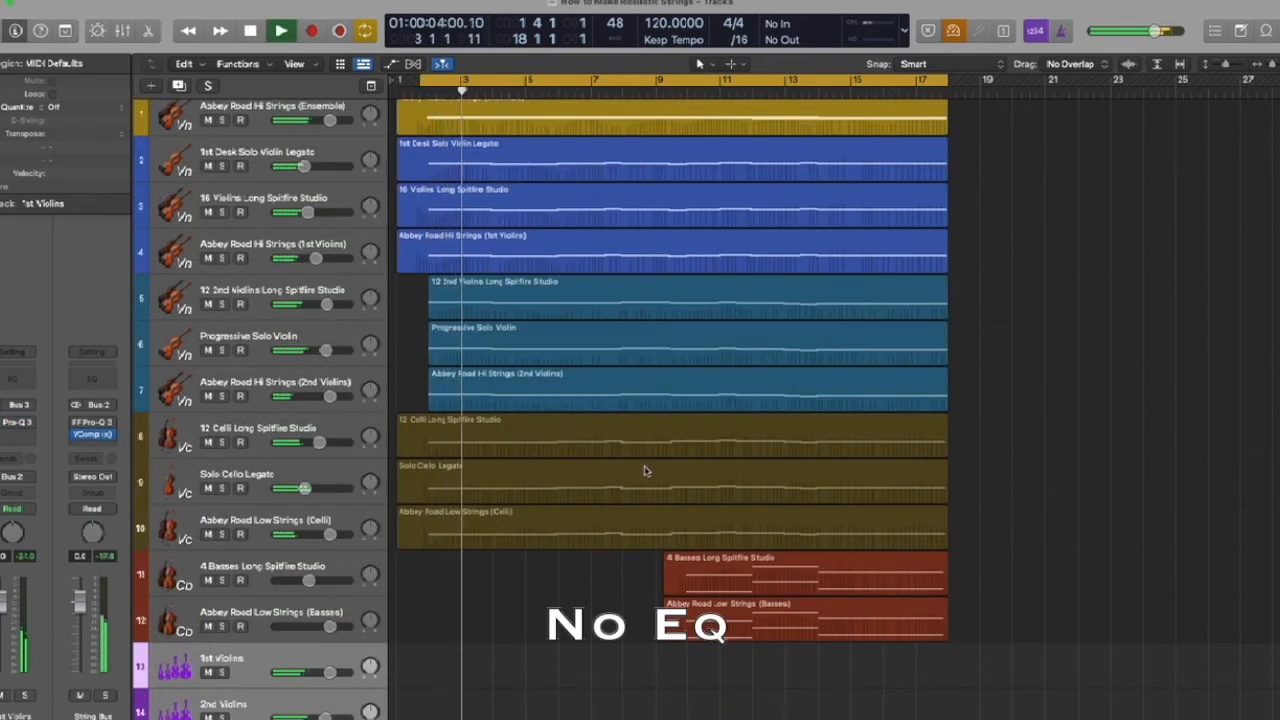
scroll(645, 471, down, 1)
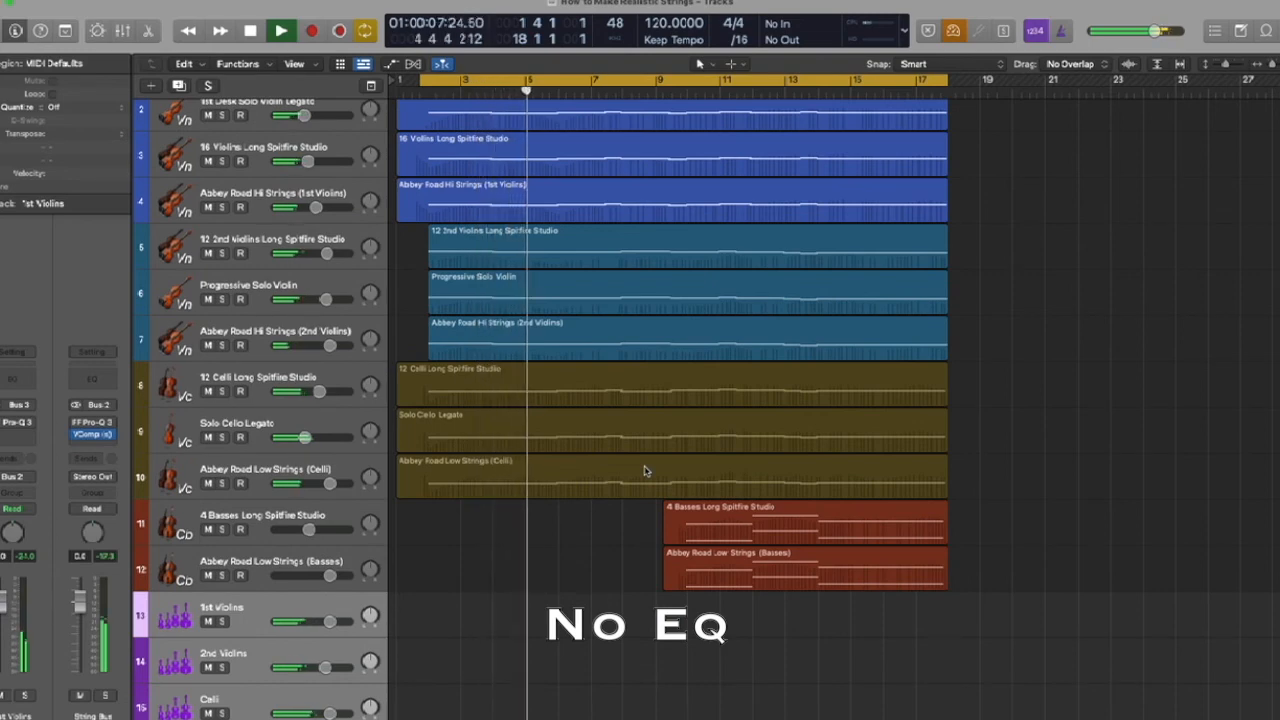
scroll(645, 471, down, 2)
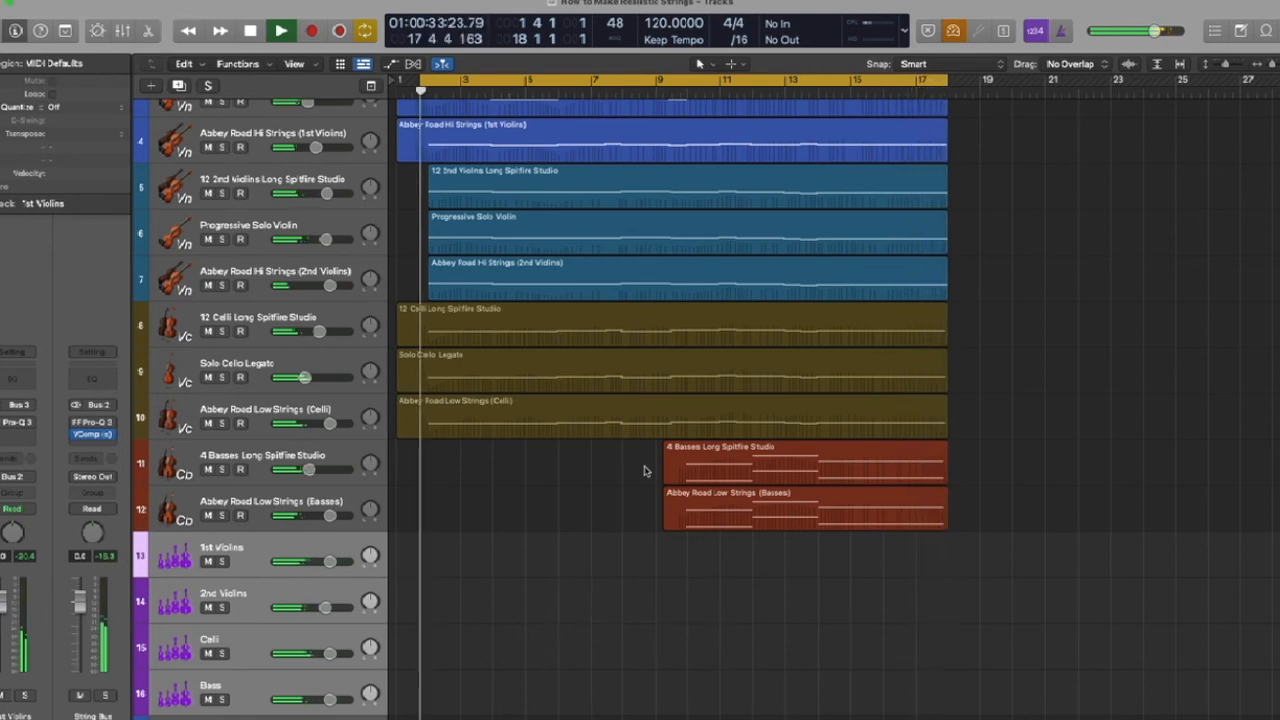
key(space)
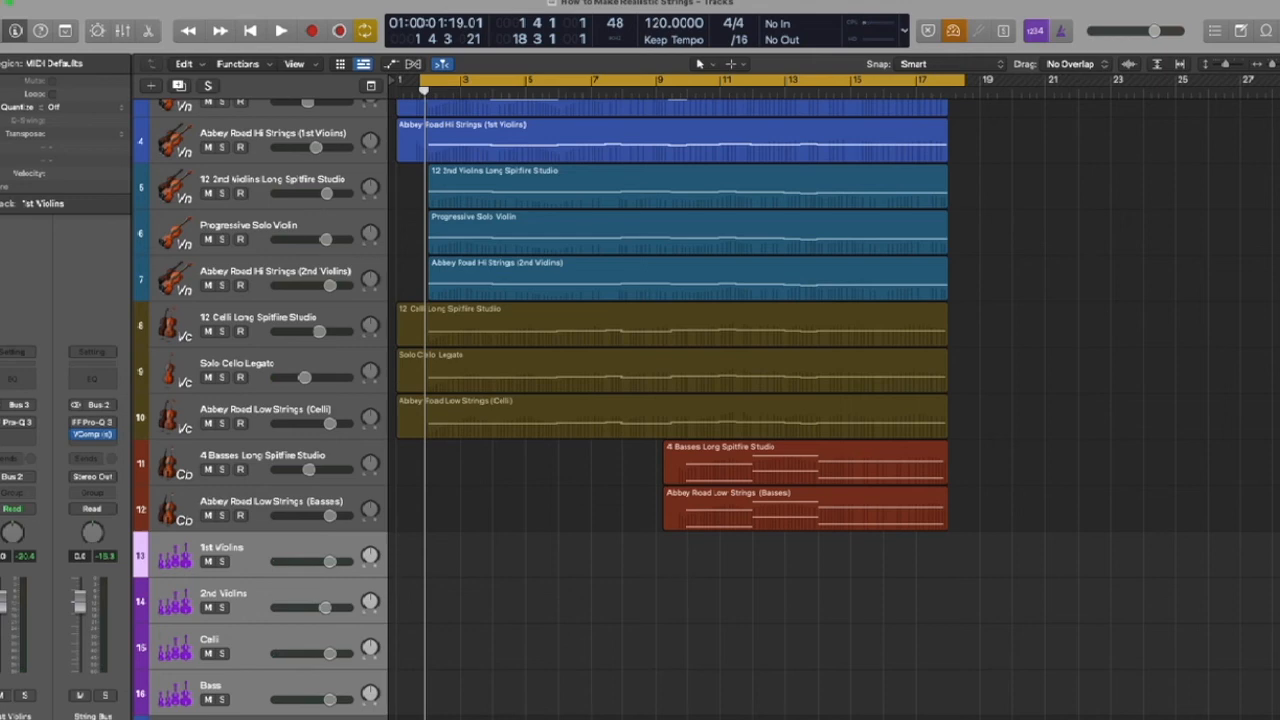
Play the full arrangement with the section buses' Pro-Q 3 equalizers enabled for comparison
key(space)
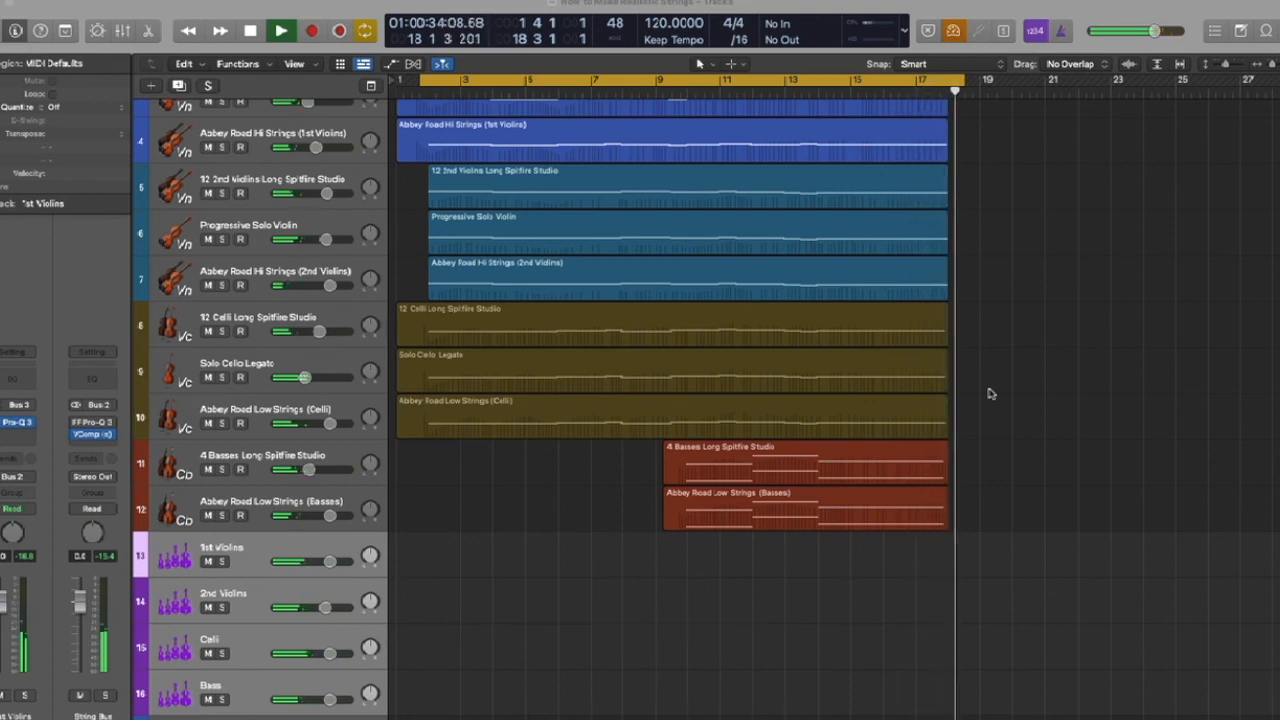
key(space)
scroll(990, 393, up, 4)
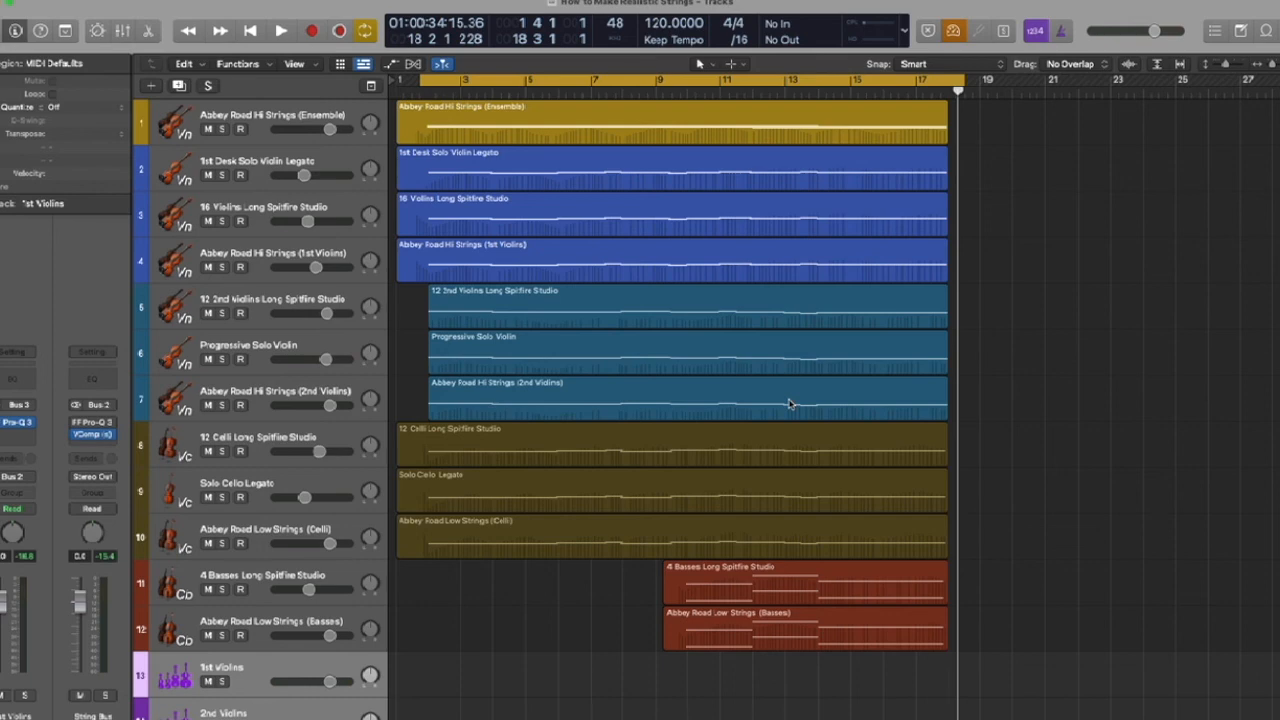
scroll(789, 404, down, 3)
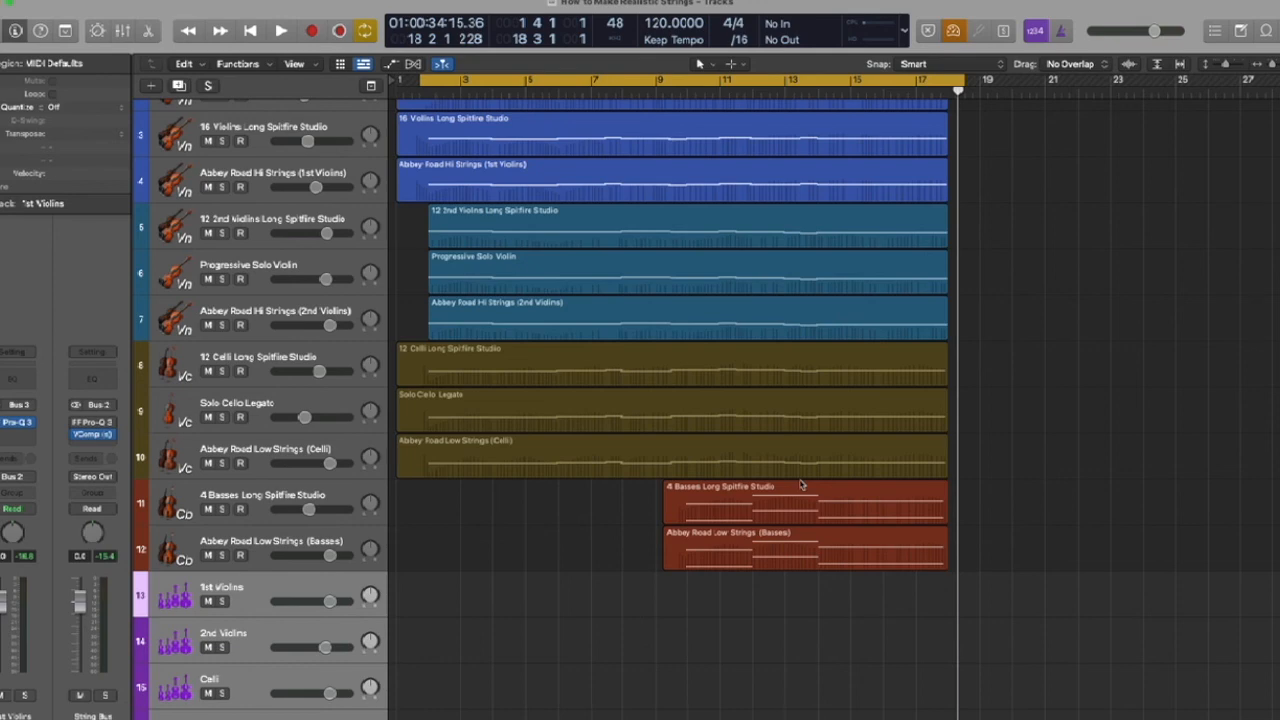
scroll(800, 485, up, 3)
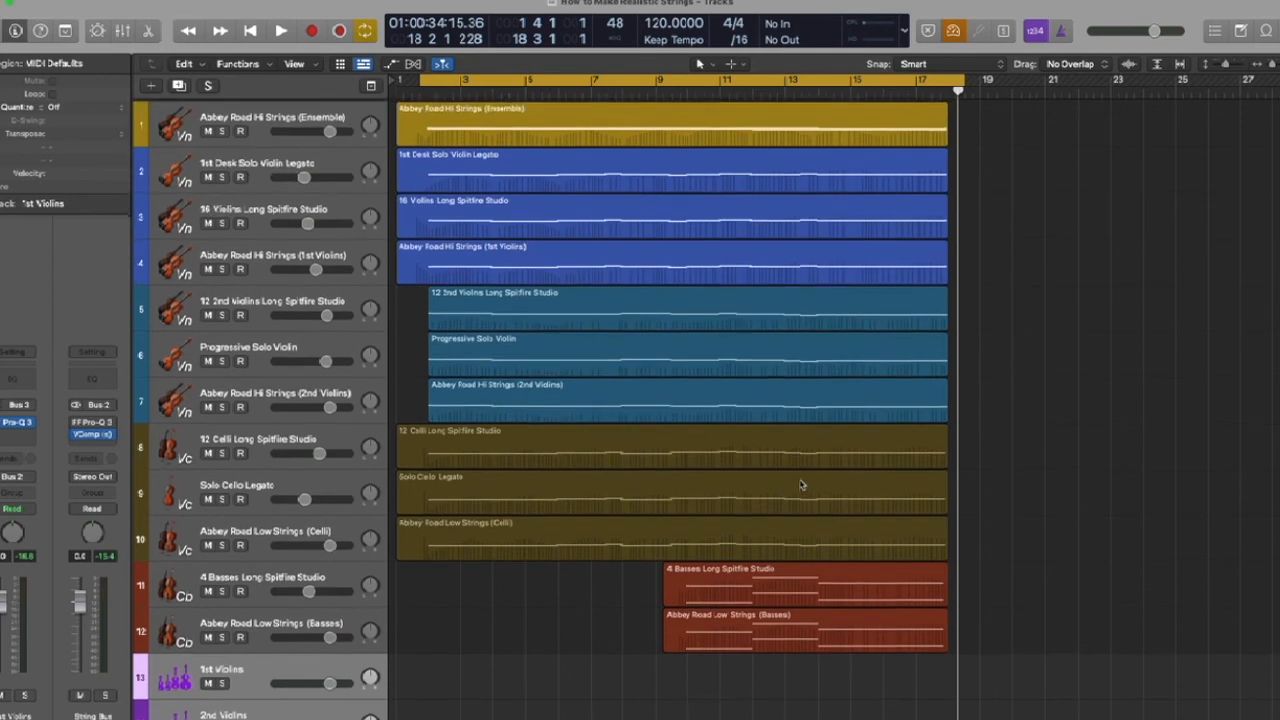
scroll(800, 485, down, 1)
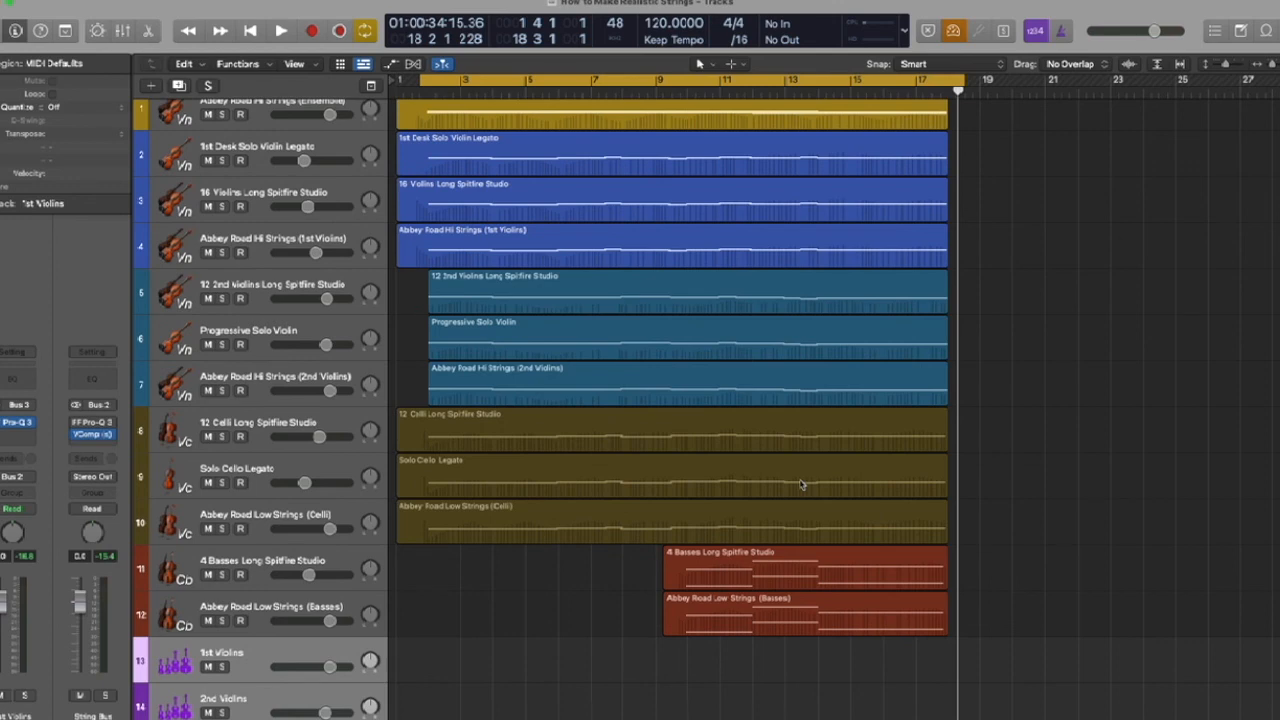